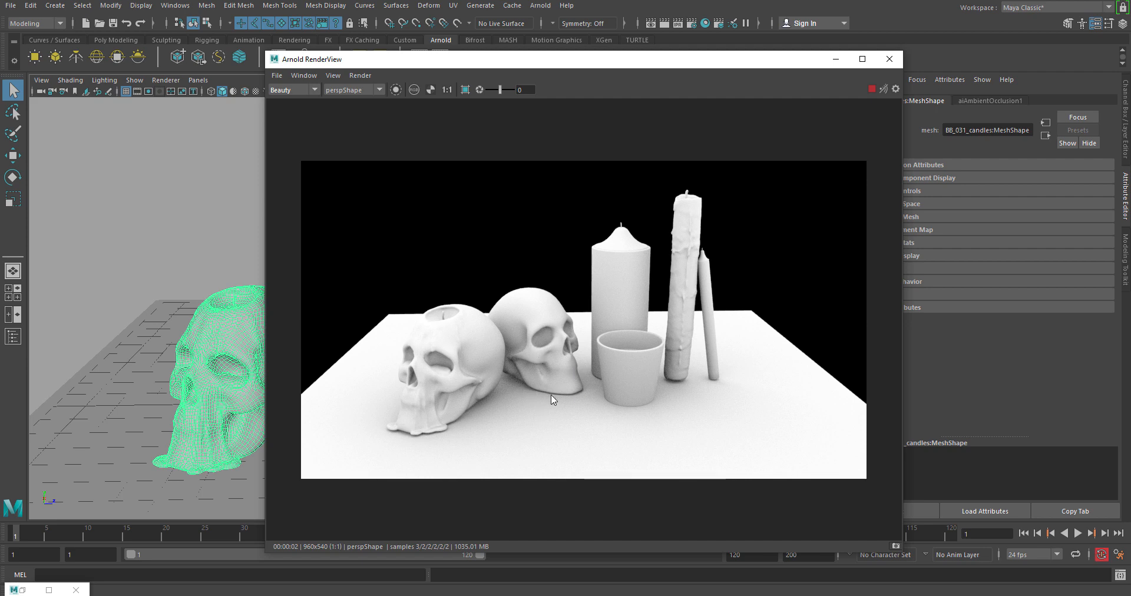
# Switch to Paint 3D and sketch two facing blue curves with the marker, adding jagged strokes and a short connecting line in the gap between them
pyautogui.click(530, 403)
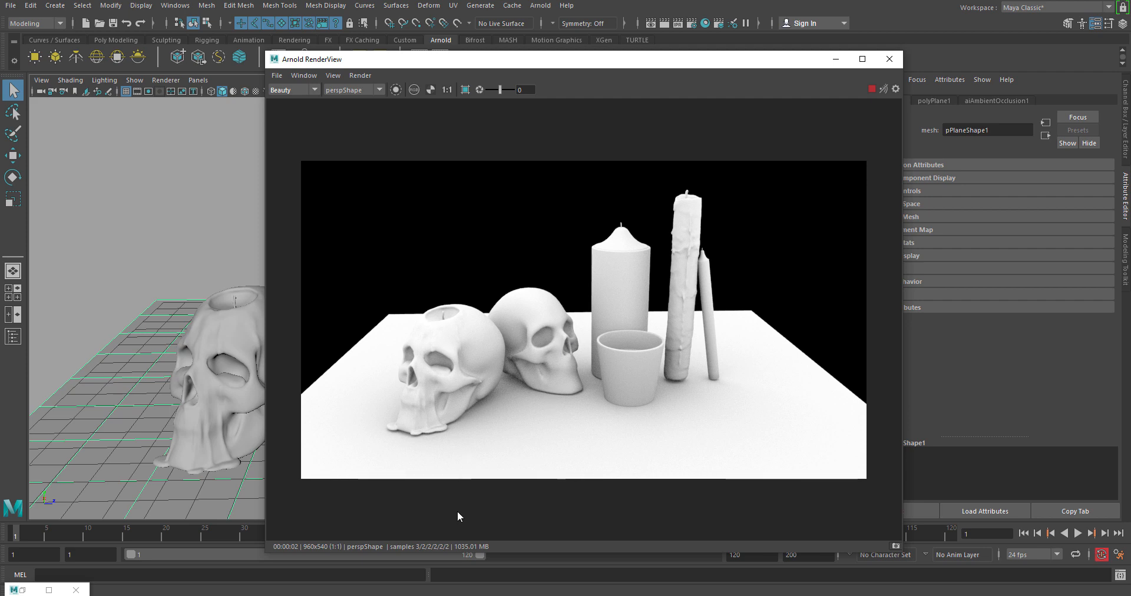
pyautogui.click(448, 595)
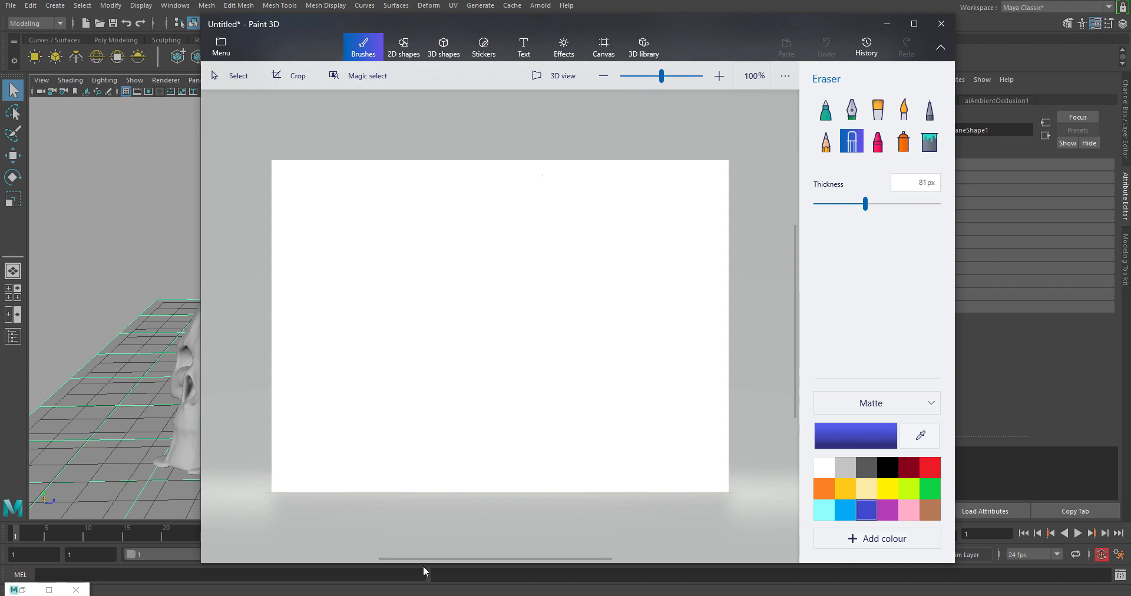
pyautogui.click(826, 110)
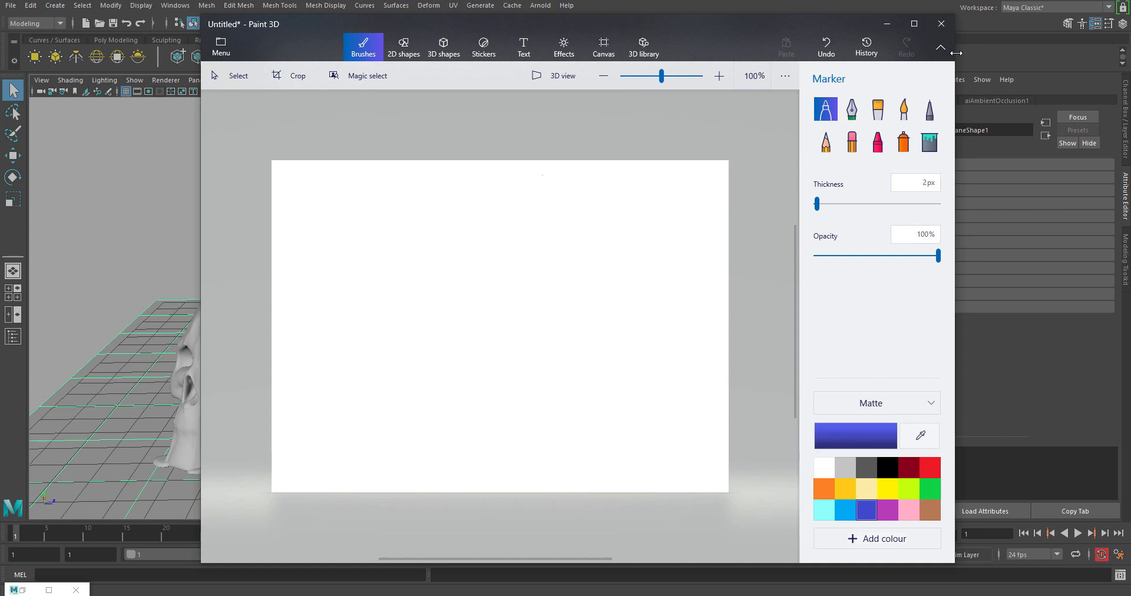
pyautogui.moveTo(332, 189)
pyautogui.mouseDown()
pyautogui.moveTo(390, 242)
pyautogui.moveTo(423, 192)
pyautogui.mouseUp()
pyautogui.moveTo(348, 303)
pyautogui.mouseDown()
pyautogui.moveTo(355, 278)
pyautogui.moveTo(390, 251)
pyautogui.moveTo(441, 314)
pyautogui.mouseUp()
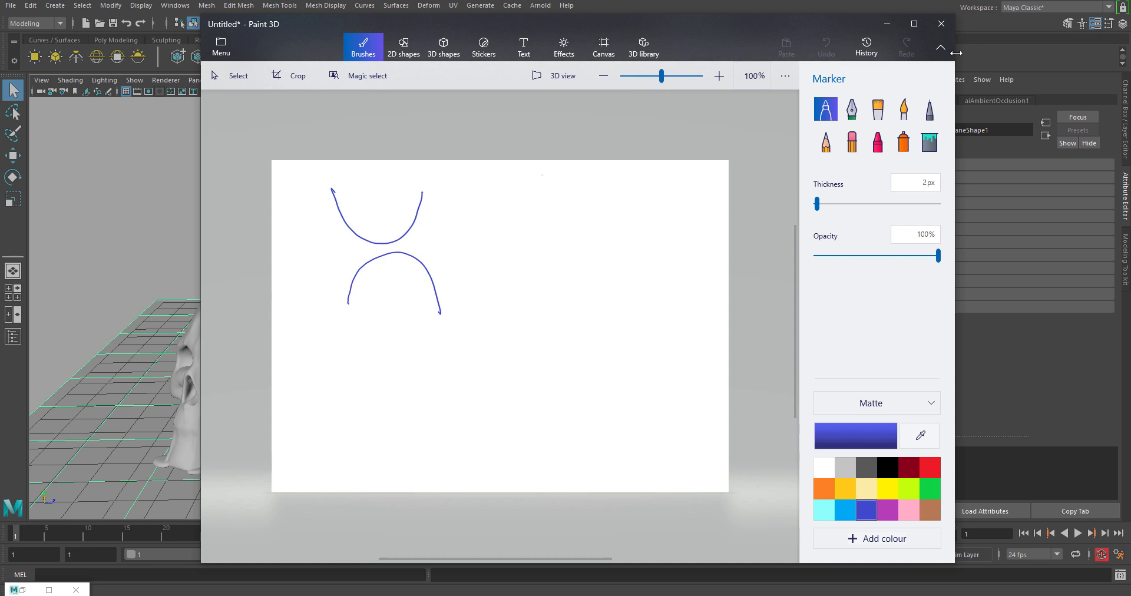
pyautogui.moveTo(365, 254)
pyautogui.mouseDown()
pyautogui.moveTo(393, 244)
pyautogui.moveTo(408, 249)
pyautogui.moveTo(375, 254)
pyautogui.moveTo(423, 260)
pyautogui.mouseUp()
pyautogui.moveTo(384, 253); pyautogui.dragTo(384, 258)
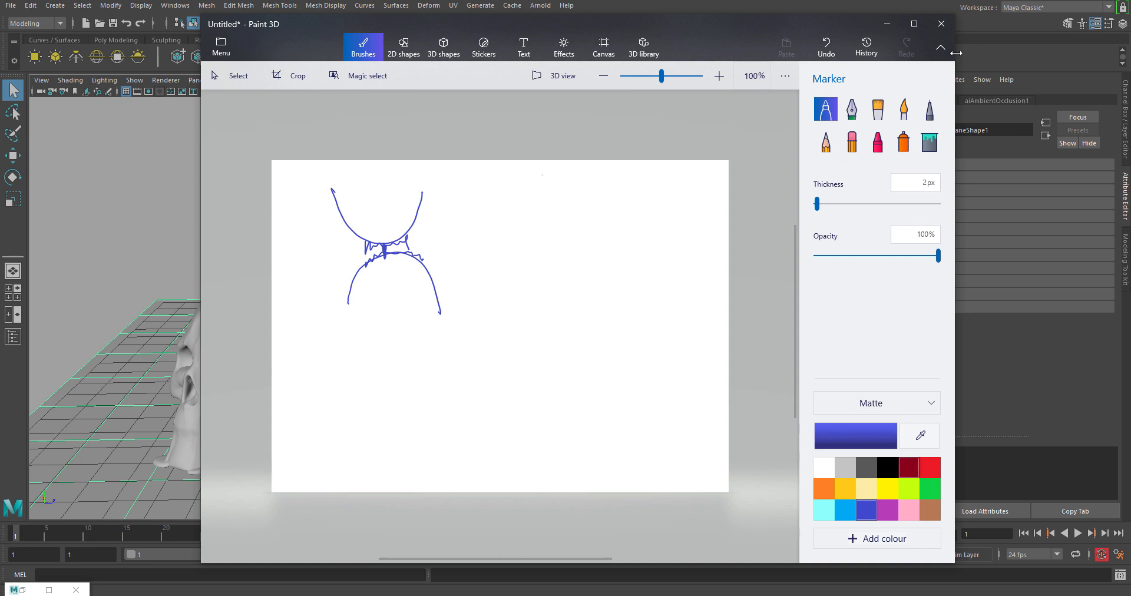
# Sketch a dark red diagonal line, a lime line at its lower end and orange strokes around the junction, and erase this sketch
pyautogui.click(908, 467)
pyautogui.moveTo(492, 204); pyautogui.dragTo(546, 269)
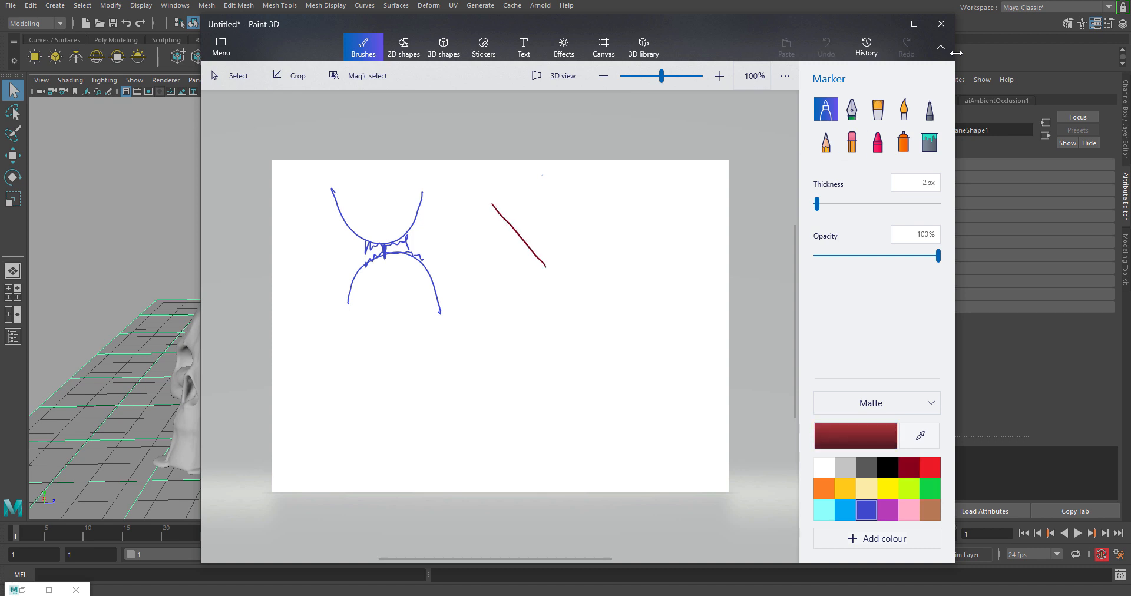
pyautogui.click(908, 488)
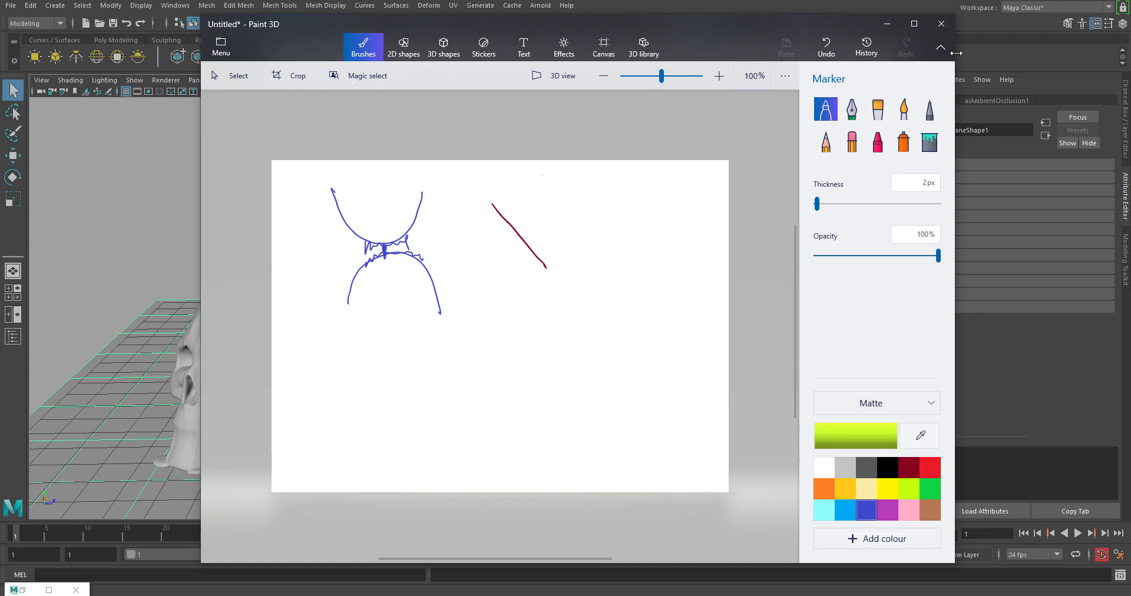
pyautogui.moveTo(526, 261); pyautogui.dragTo(608, 275)
pyautogui.click(824, 489)
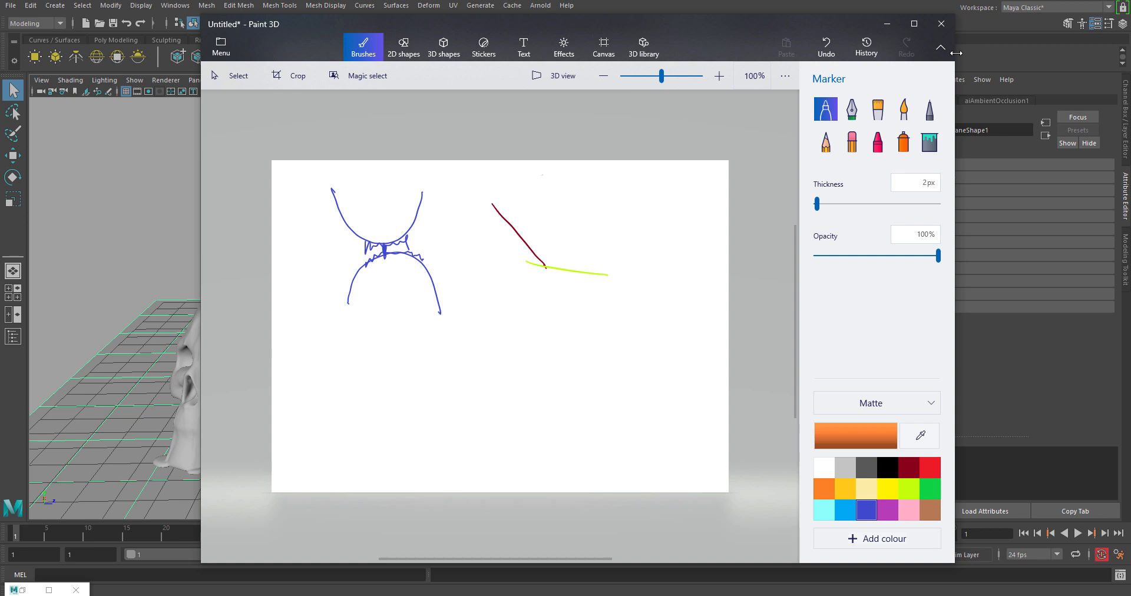
pyautogui.moveTo(524, 262)
pyautogui.mouseDown()
pyautogui.moveTo(593, 281)
pyautogui.moveTo(532, 255)
pyautogui.mouseUp()
pyautogui.moveTo(531, 259)
pyautogui.mouseDown()
pyautogui.moveTo(592, 282)
pyautogui.moveTo(560, 267)
pyautogui.moveTo(556, 276)
pyautogui.mouseUp()
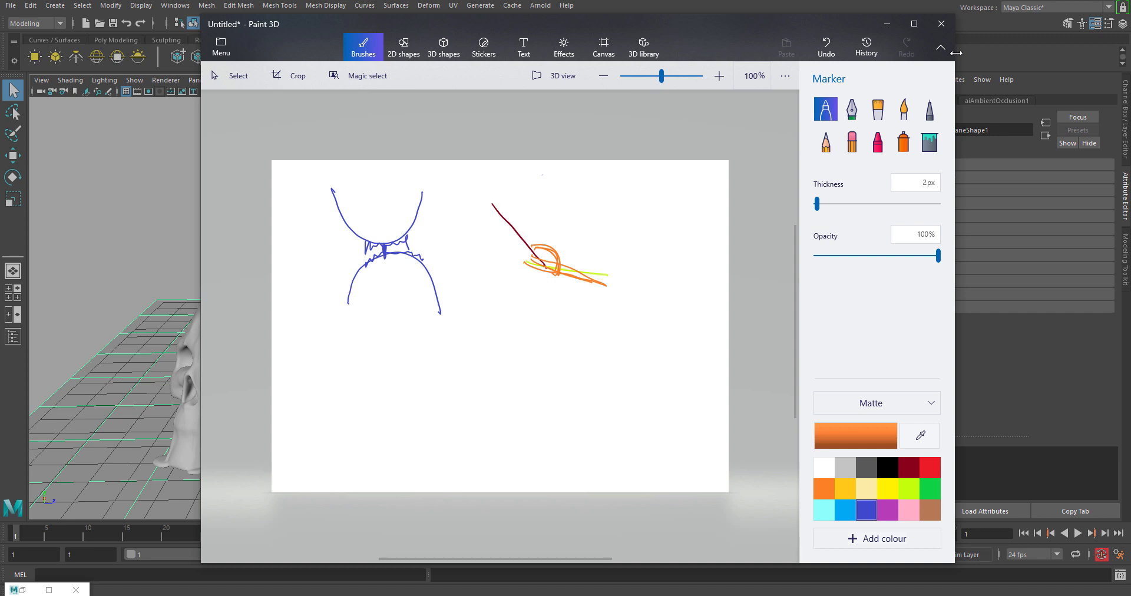
pyautogui.click(852, 141)
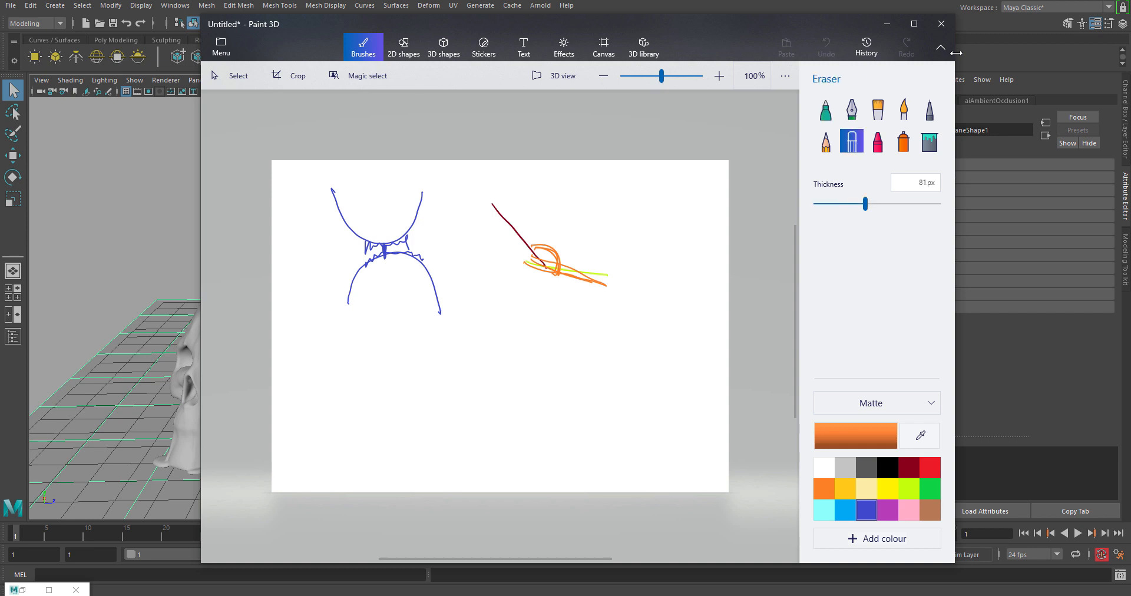
pyautogui.moveTo(492, 203)
pyautogui.mouseDown()
pyautogui.moveTo(557, 272)
pyautogui.moveTo(607, 284)
pyautogui.mouseUp()
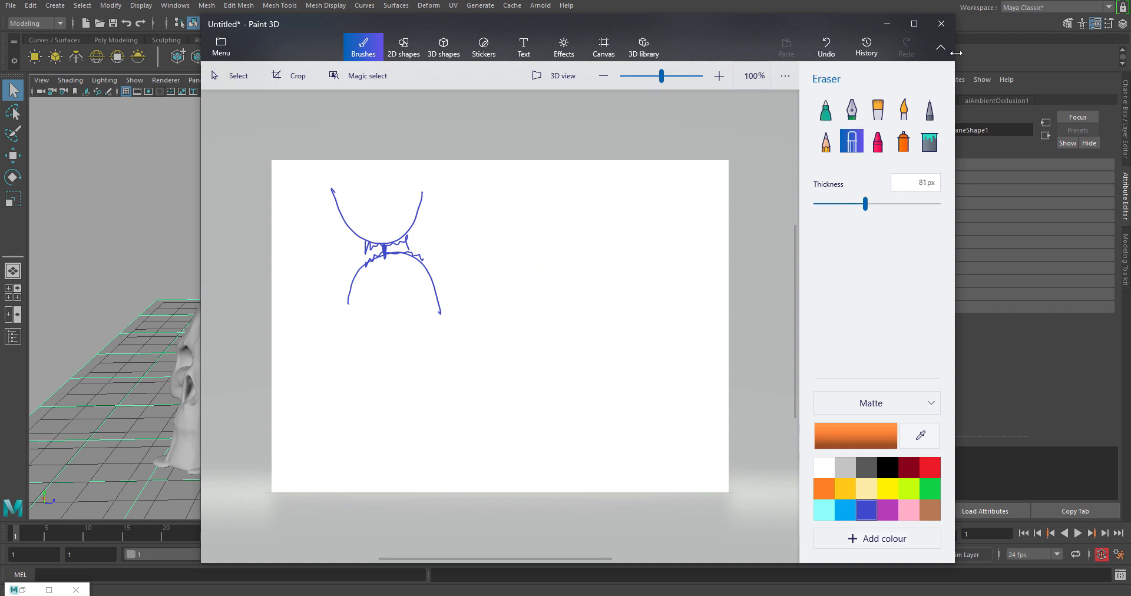
# Sketch a black diagonal marker line meeting a red near-horizontal line beside the blue curves, and mark the angle between them with a red arc
pyautogui.click(825, 109)
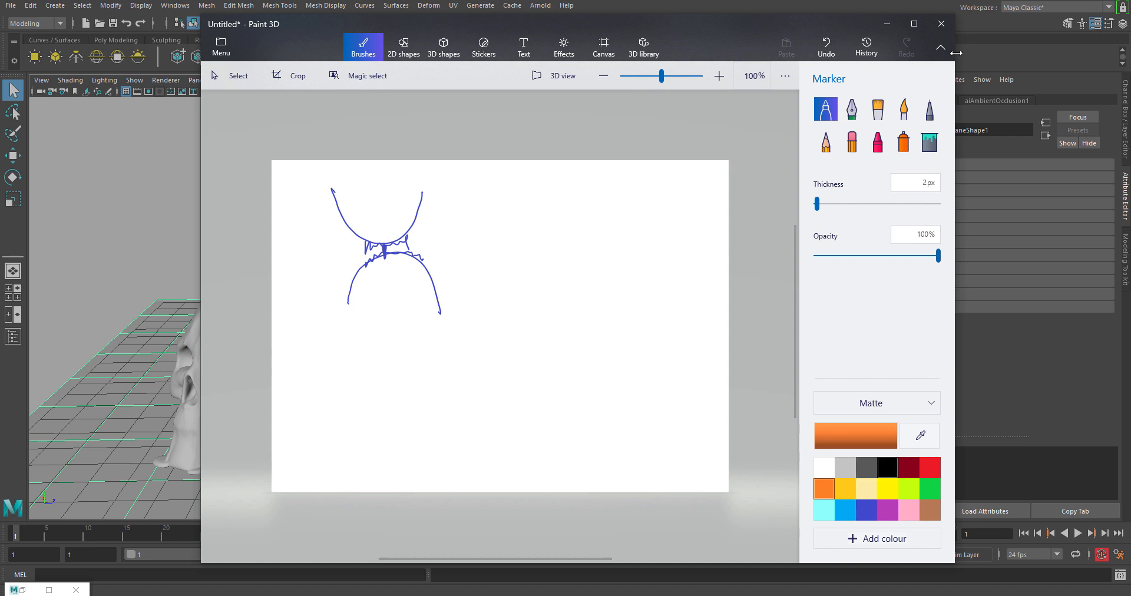
pyautogui.click(887, 467)
pyautogui.moveTo(505, 203); pyautogui.dragTo(546, 261)
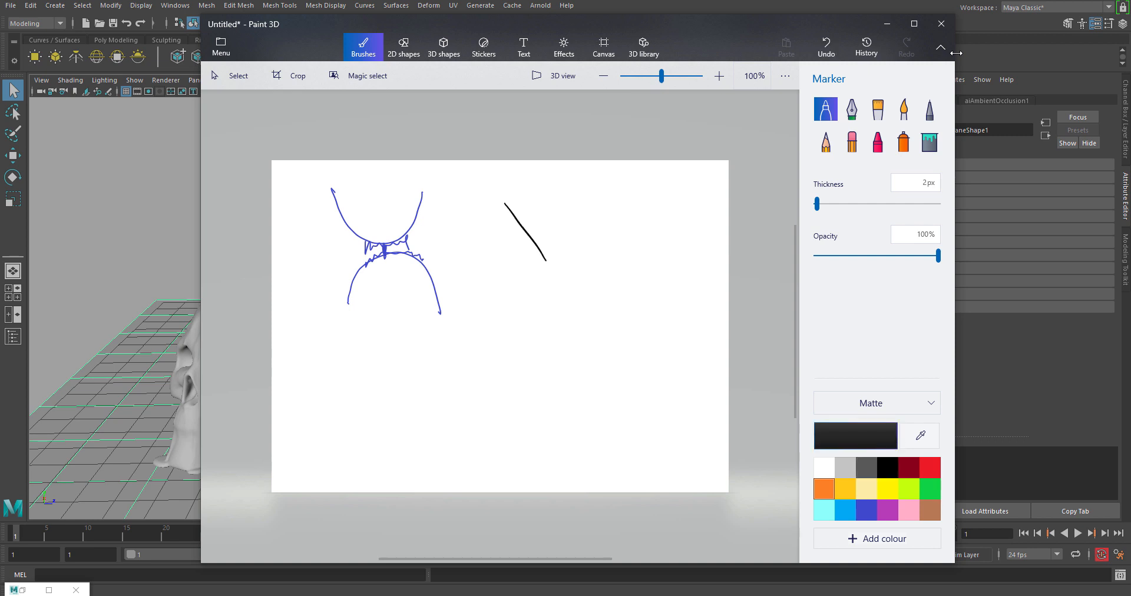
pyautogui.click(929, 467)
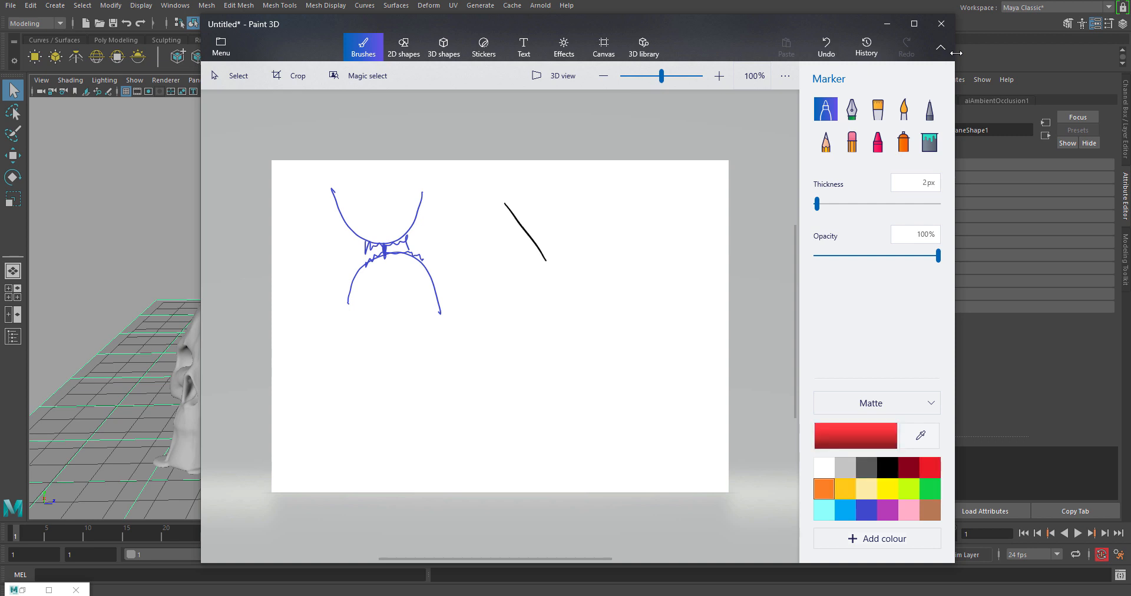
pyautogui.moveTo(525, 254); pyautogui.dragTo(602, 265)
pyautogui.moveTo(537, 252); pyautogui.dragTo(562, 261)
# Sketch a wide obtuse angle and a narrow acute angle in red below the existing drawings, marking the acute one's opening
pyautogui.moveTo(301, 389)
pyautogui.mouseDown()
pyautogui.moveTo(375, 432)
pyautogui.moveTo(453, 434)
pyautogui.mouseUp()
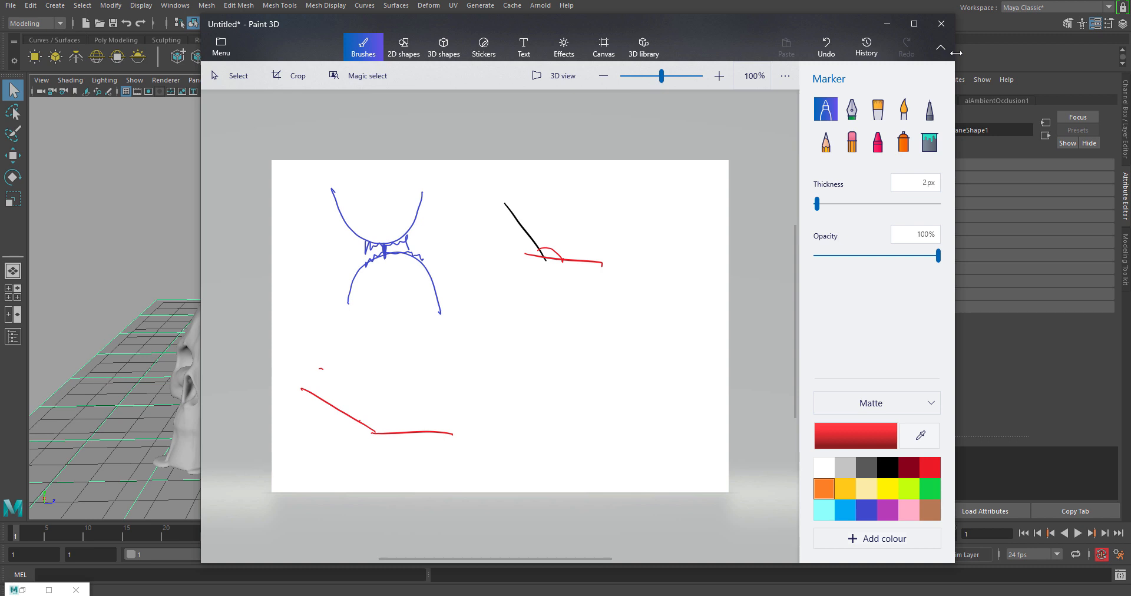
pyautogui.moveTo(520, 412)
pyautogui.mouseDown()
pyautogui.moveTo(615, 413)
pyautogui.moveTo(597, 375)
pyautogui.mouseUp()
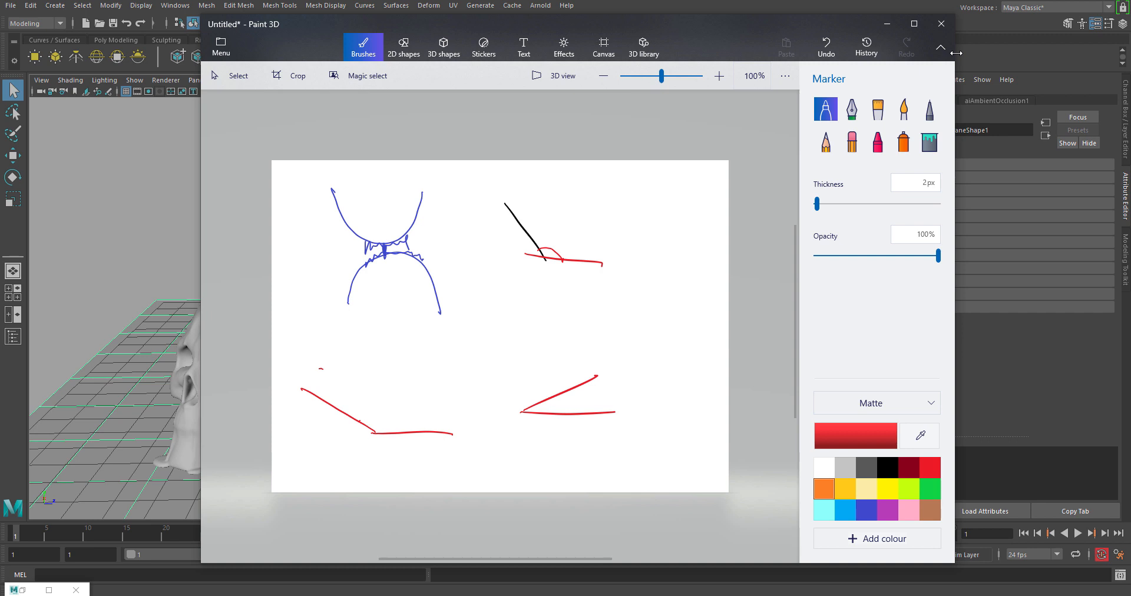
pyautogui.moveTo(540, 400)
pyautogui.mouseDown()
pyautogui.moveTo(546, 424)
pyautogui.moveTo(529, 409)
pyautogui.moveTo(558, 412)
pyautogui.mouseUp()
# Return to Maya and select the aiAmbientOcclusion1 node in the Hypershade to load its attributes in the Attribute Editor
pyautogui.click(886, 24)
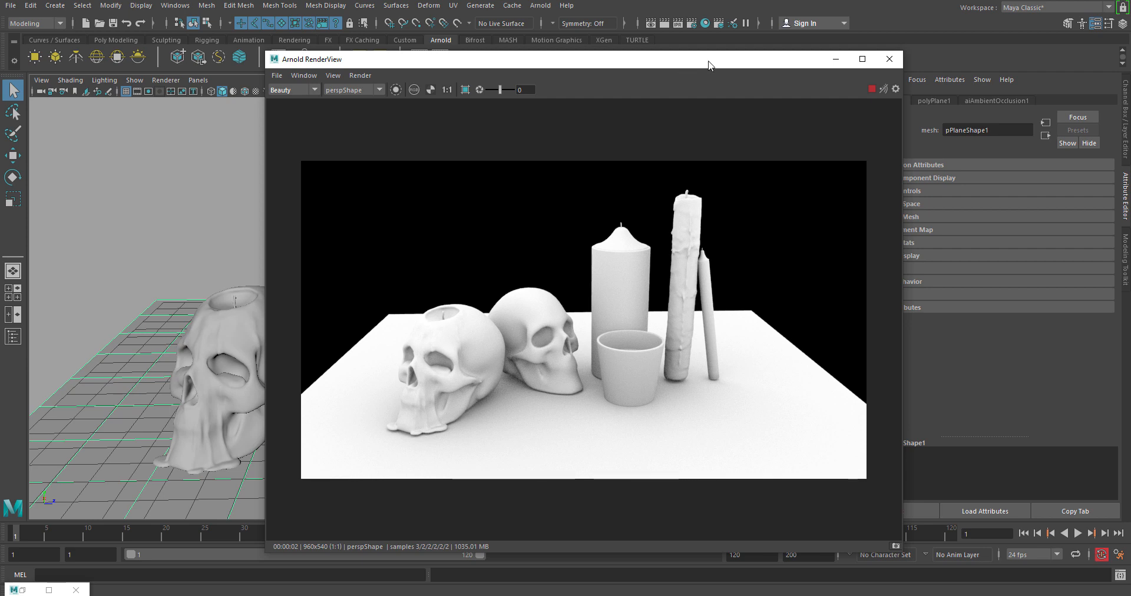
pyautogui.moveTo(687, 63)
pyautogui.mouseDown()
pyautogui.moveTo(690, 77)
pyautogui.moveTo(708, 61)
pyautogui.mouseUp()
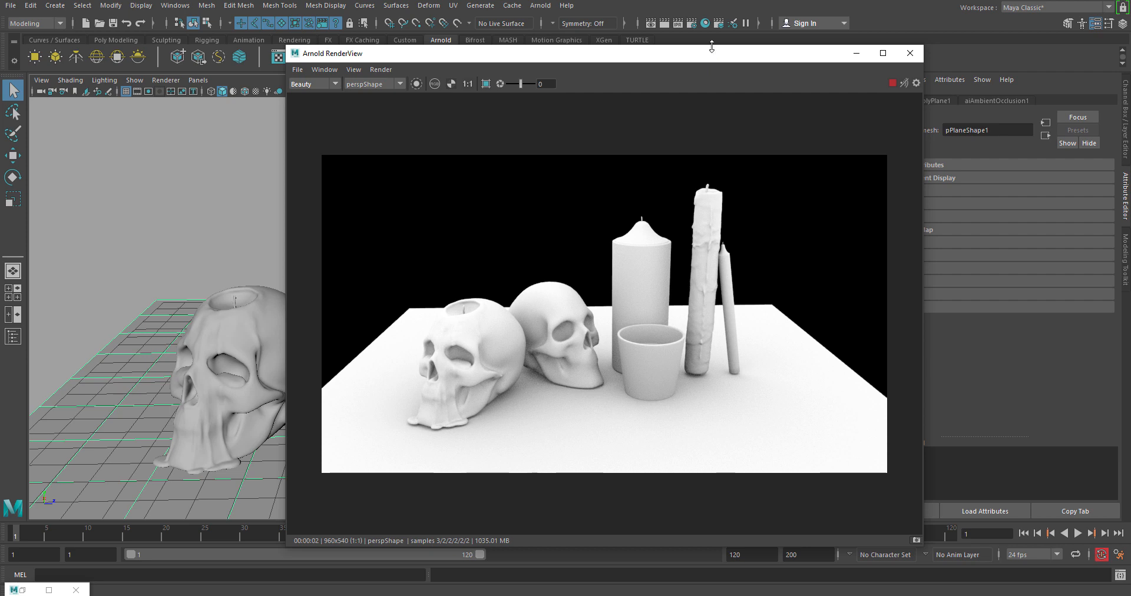
pyautogui.click(856, 53)
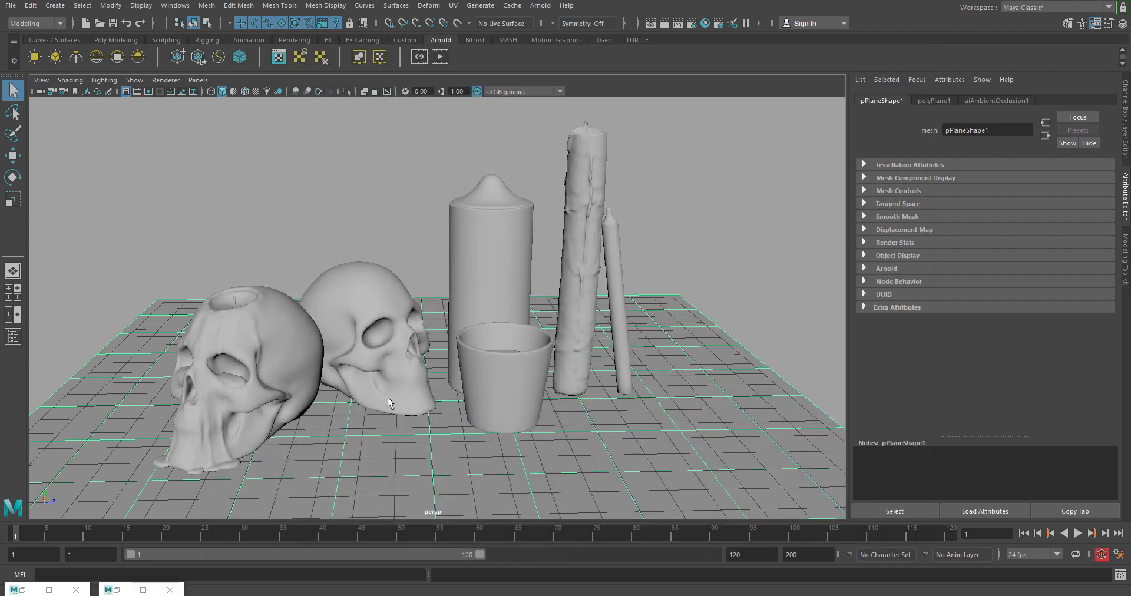
pyautogui.click(219, 248)
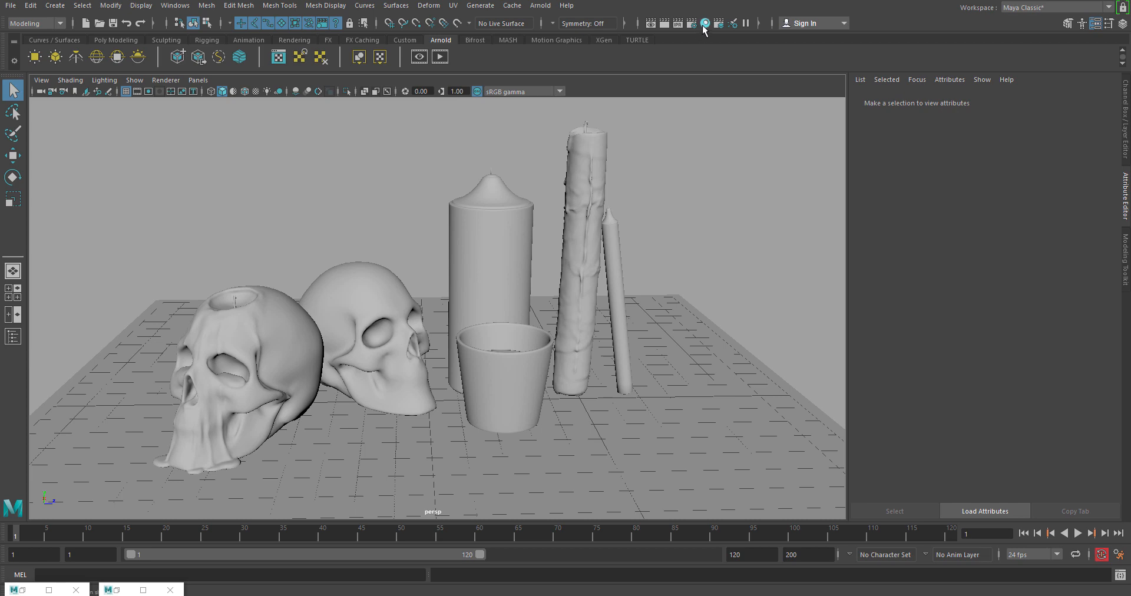
pyautogui.click(704, 24)
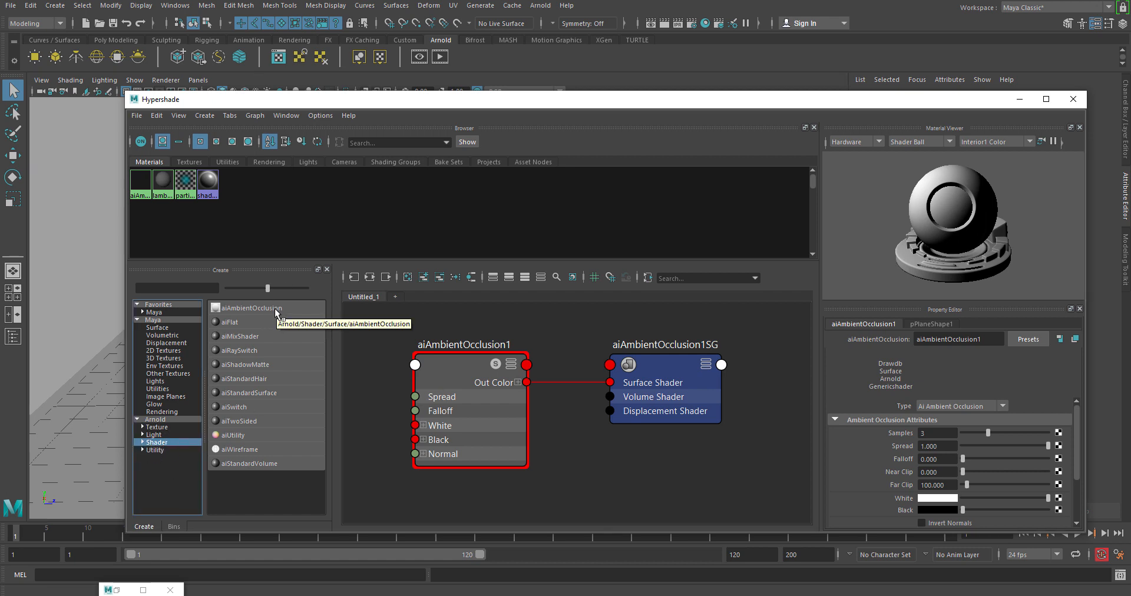
pyautogui.moveTo(458, 367); pyautogui.dragTo(472, 372)
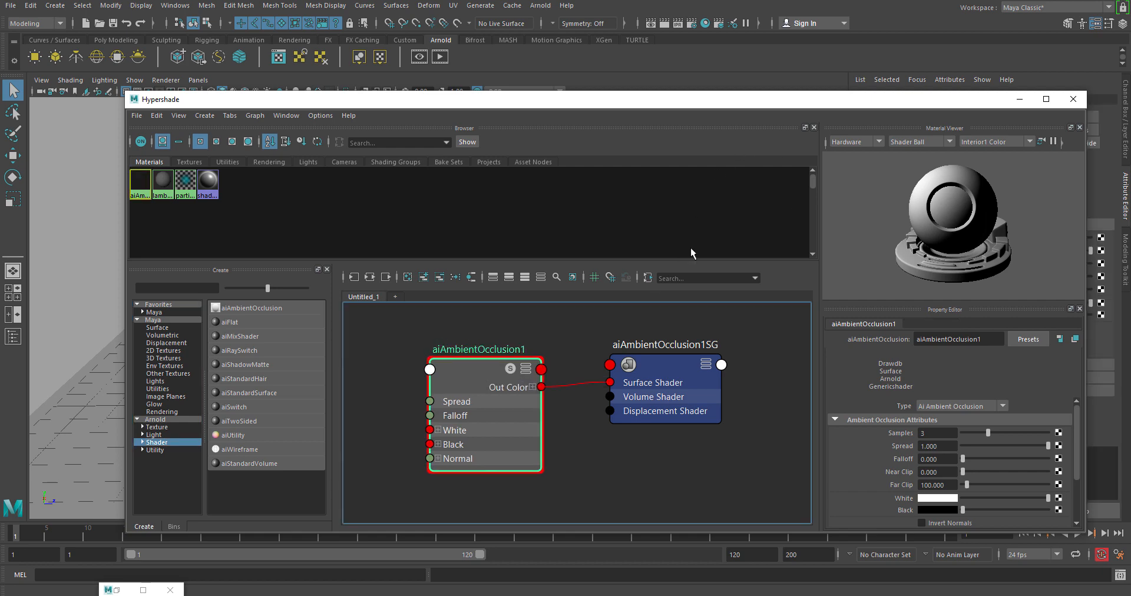
pyautogui.moveTo(852, 100); pyautogui.dragTo(608, 144)
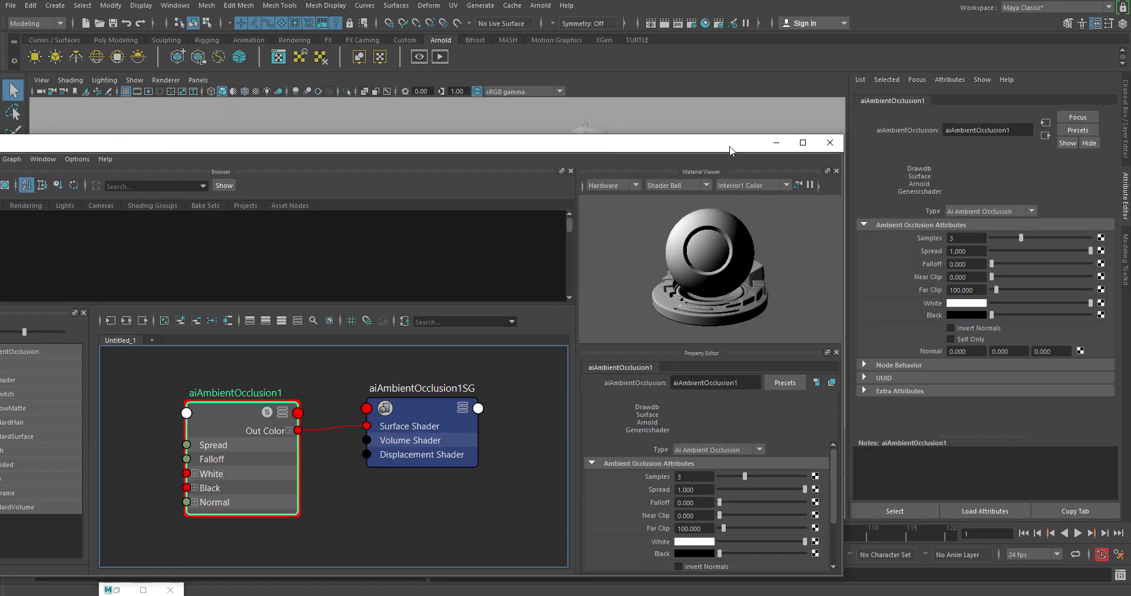
pyautogui.click(777, 143)
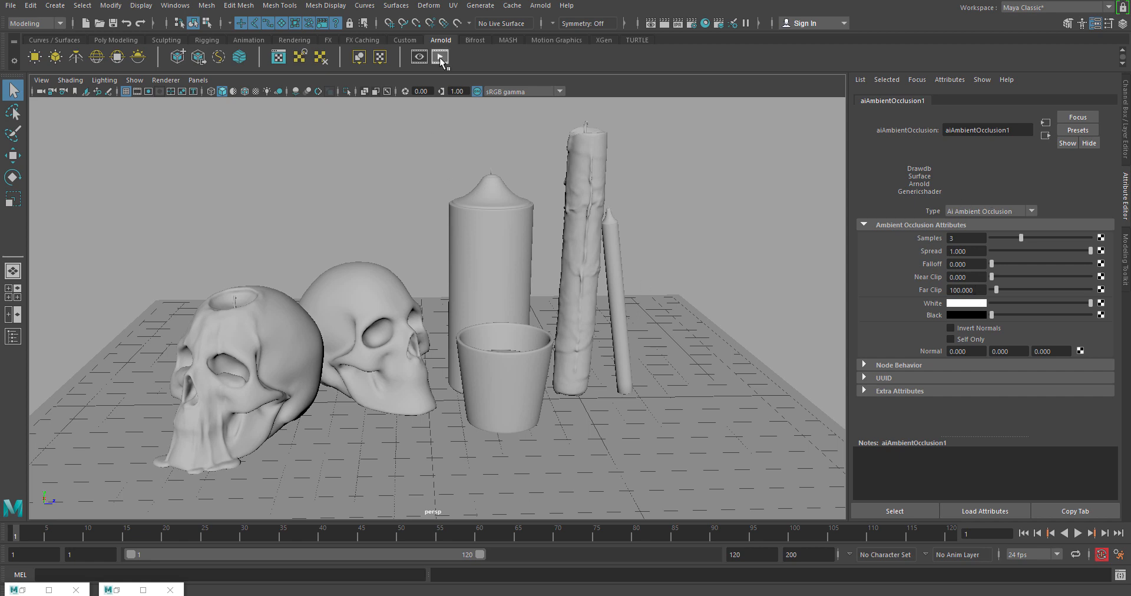
# Bring back the Arnold RenderView and place it so the ambient occlusion attributes stay uncovered
pyautogui.click(20, 590)
pyautogui.click(777, 143)
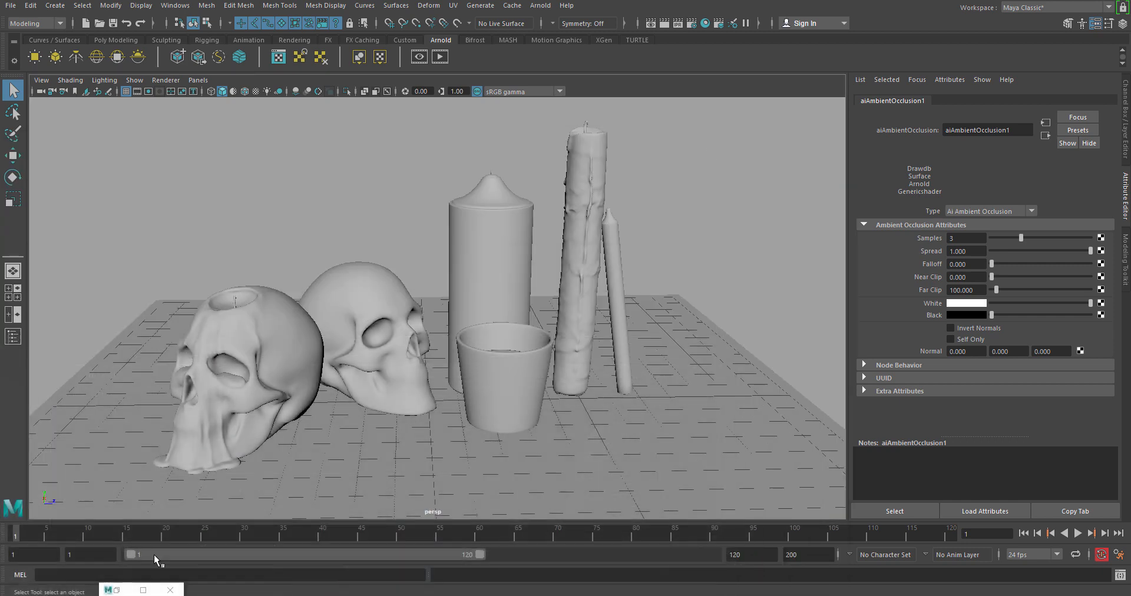
pyautogui.click(116, 589)
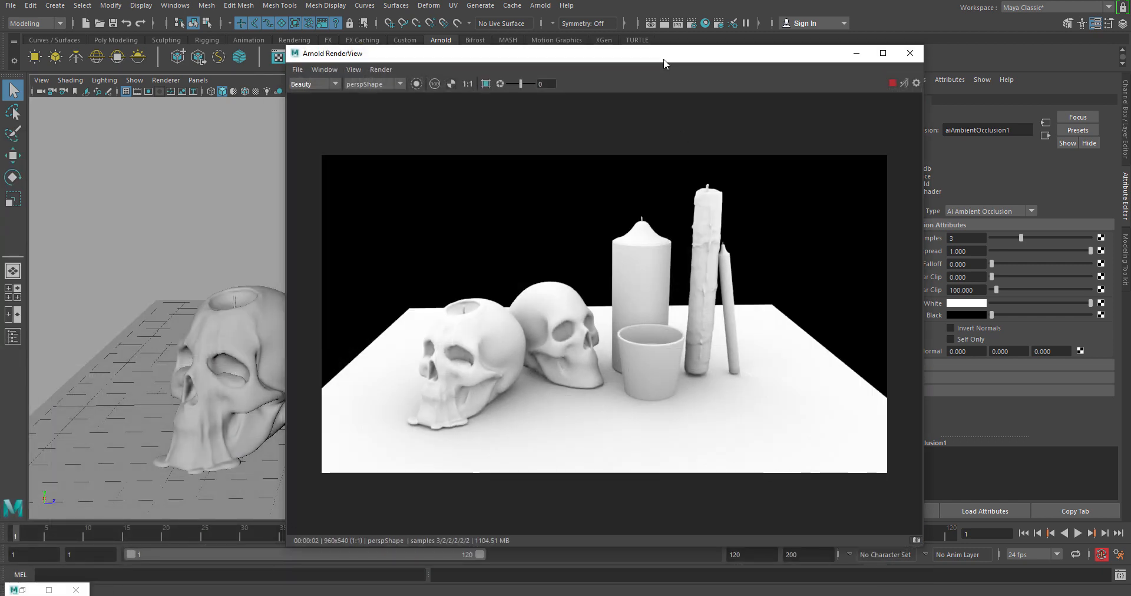
pyautogui.moveTo(664, 60); pyautogui.dragTo(411, 120)
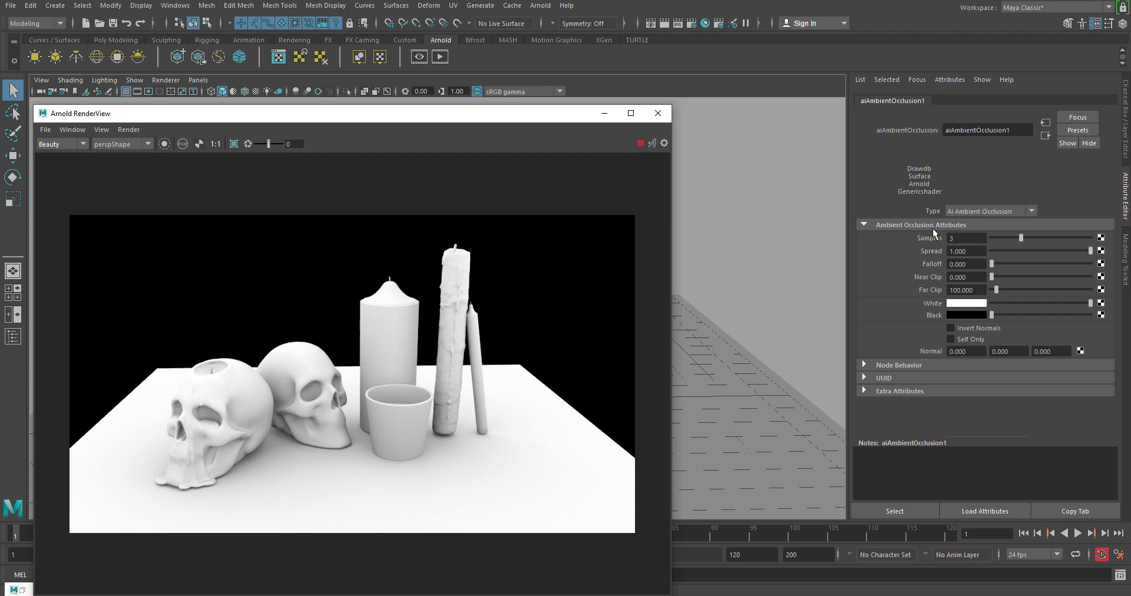
# Set the Samples of the aiAmbientOcclusion1 shader to 4
pyautogui.click(965, 237)
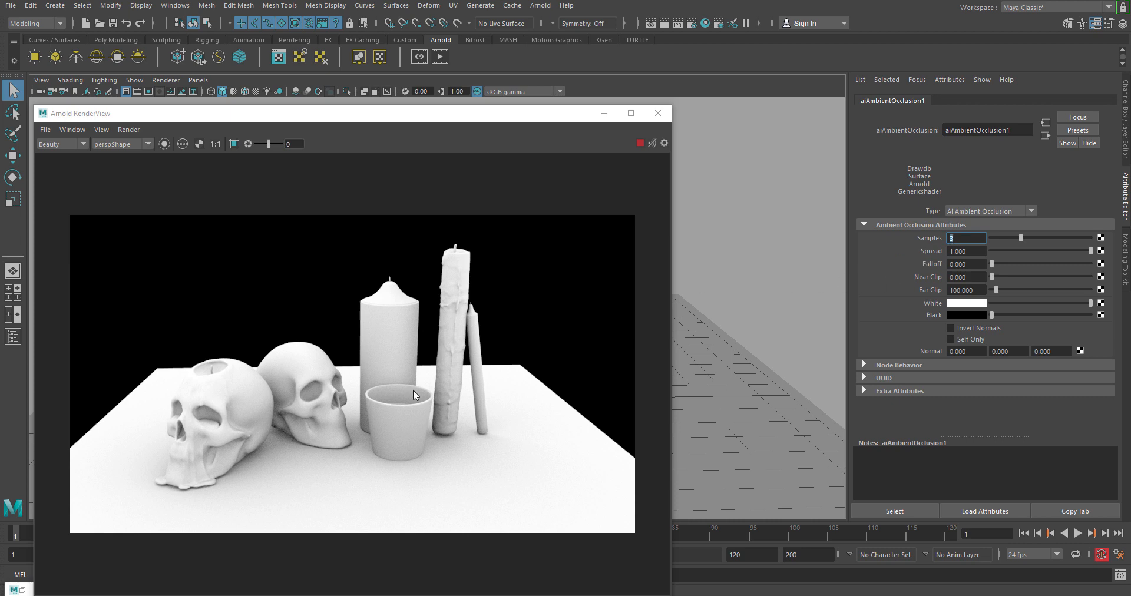
pyautogui.scroll(5, 226, 469)
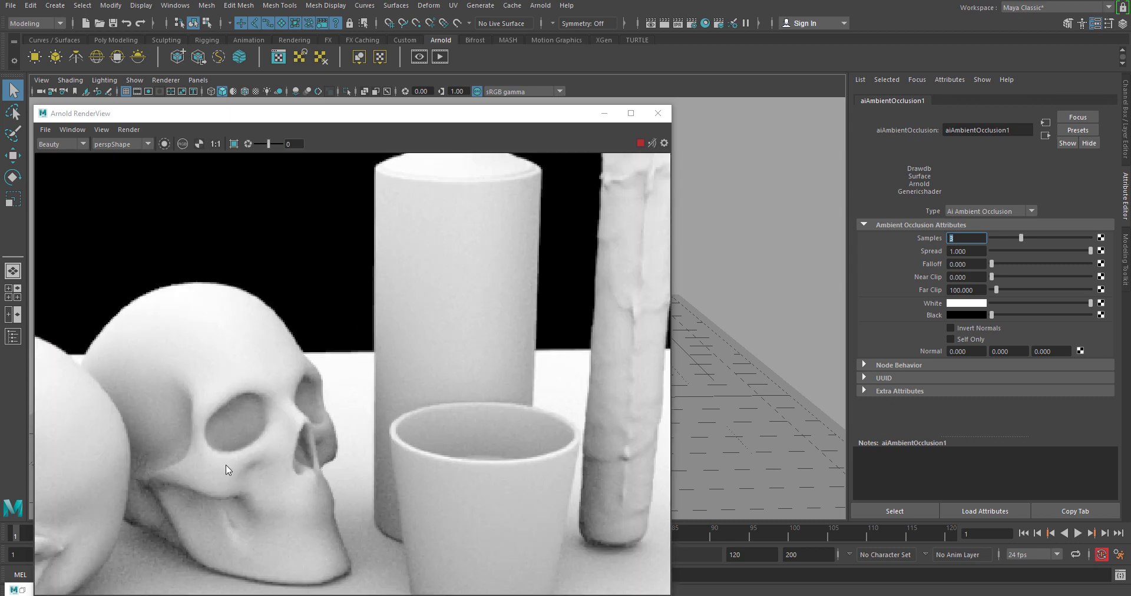
pyautogui.click(218, 514)
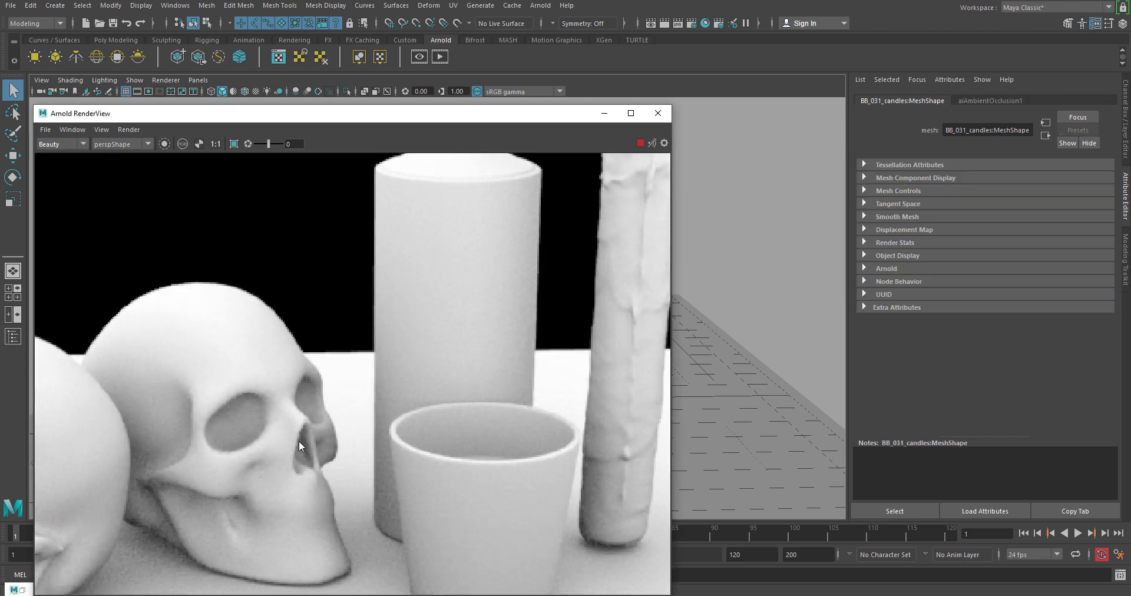
pyautogui.click(989, 100)
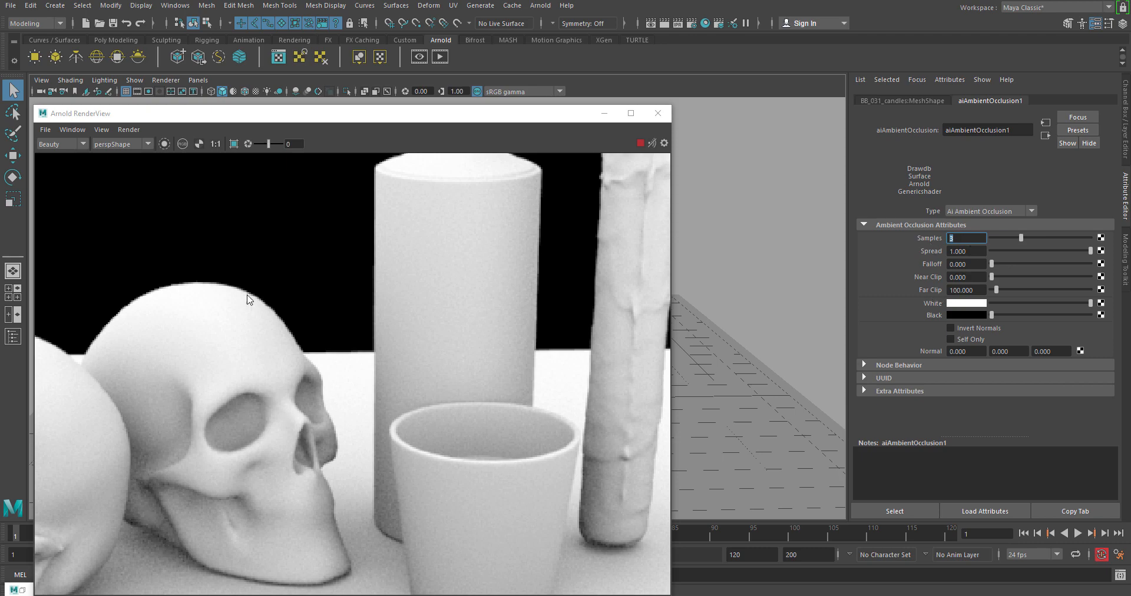
pyautogui.moveTo(295, 116); pyautogui.dragTo(395, 73)
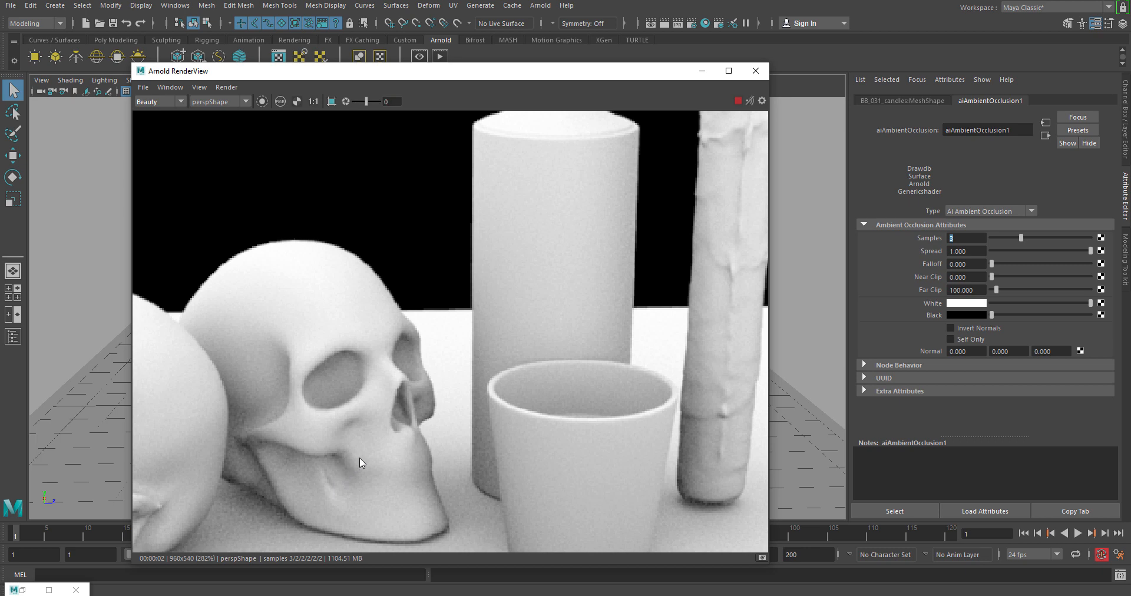
pyautogui.moveTo(360, 458); pyautogui.dragTo(505, 312, button='middle')
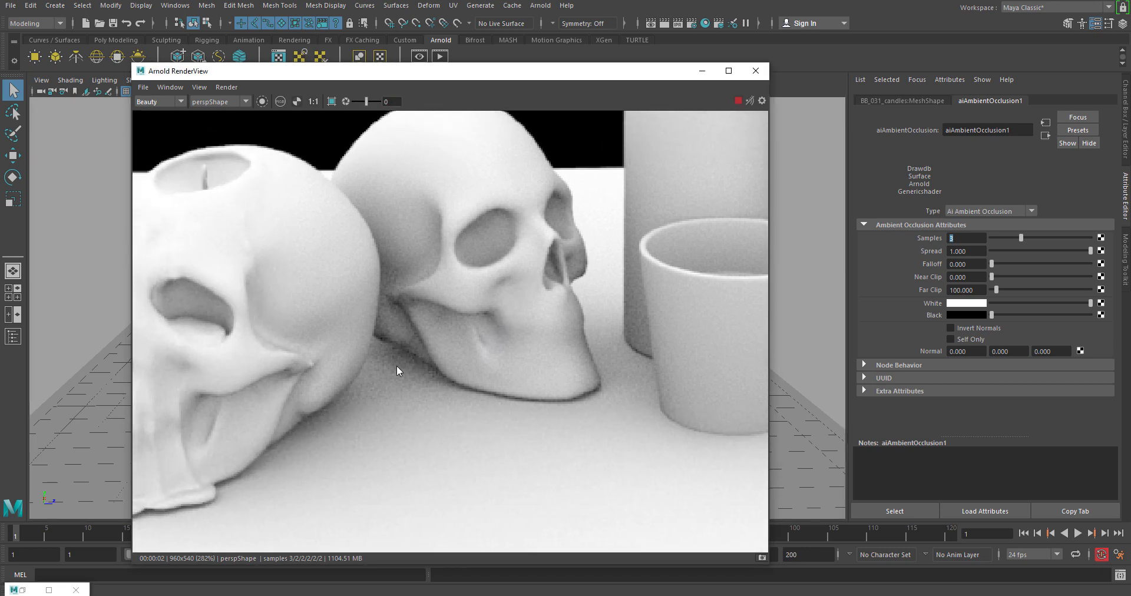
pyautogui.click(957, 238)
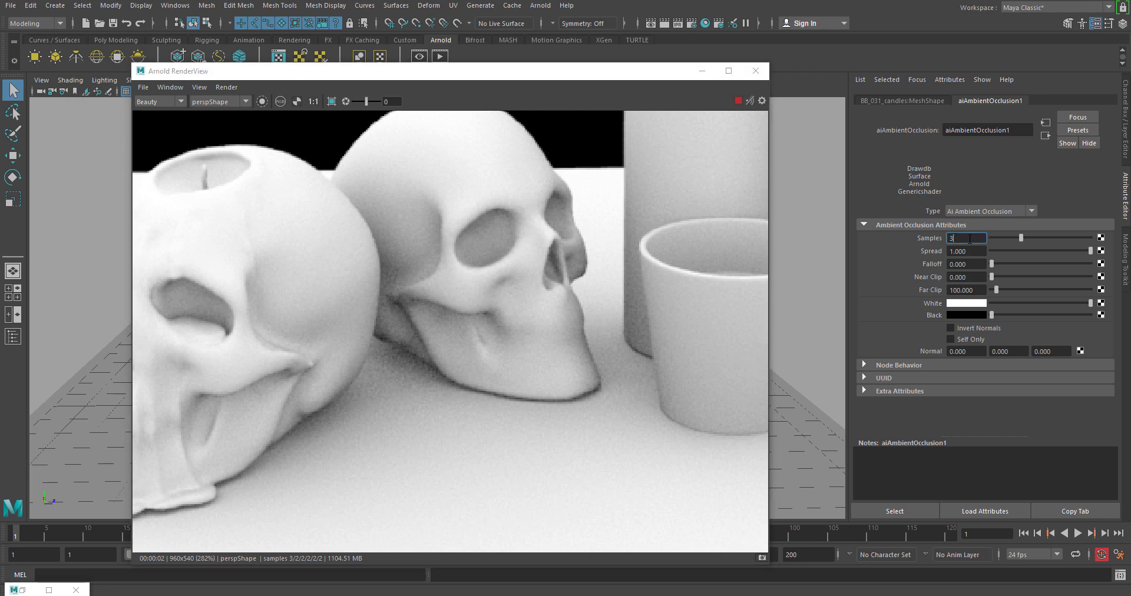
pyautogui.write('4')
pyautogui.press('Return')
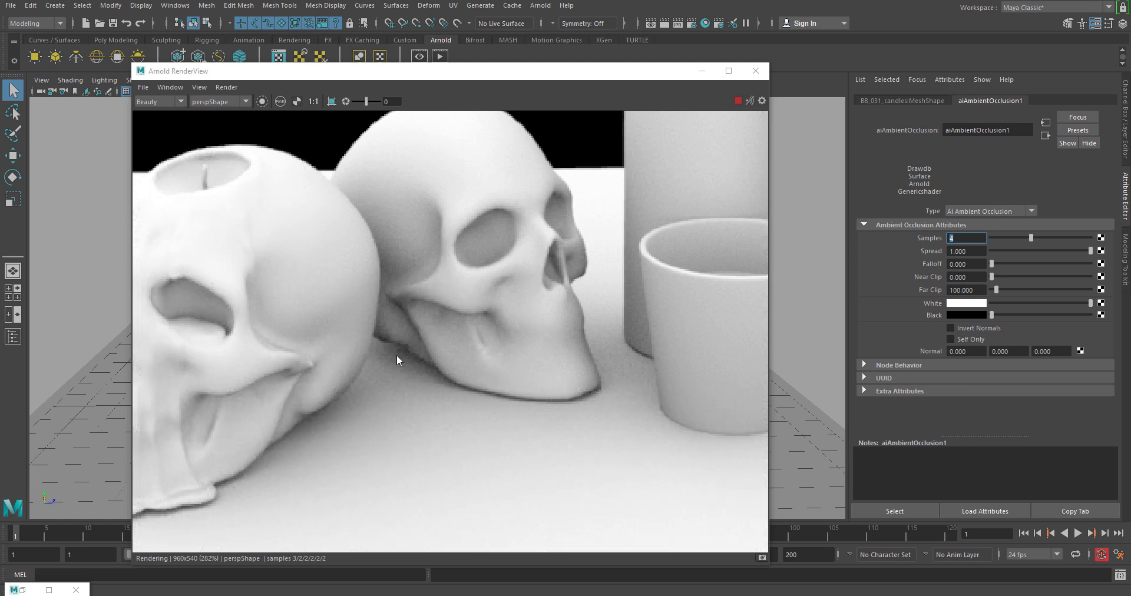
# Keep a snapshot of the current render in the Arnold RenderView and compare it with the result of setting Samples to 6
pyautogui.click(762, 557)
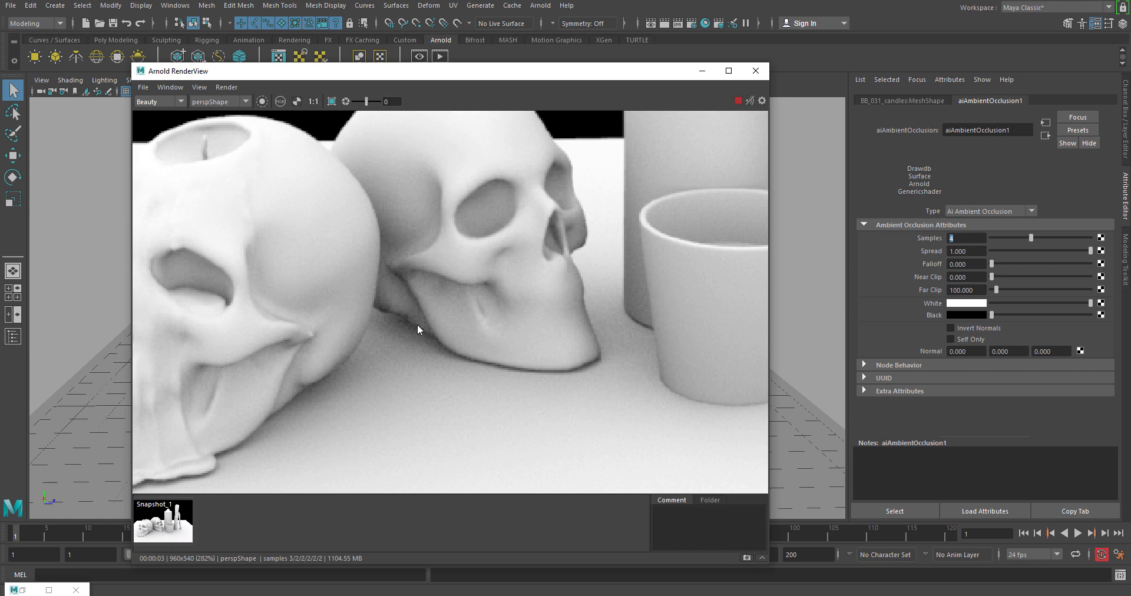
pyautogui.click(957, 238)
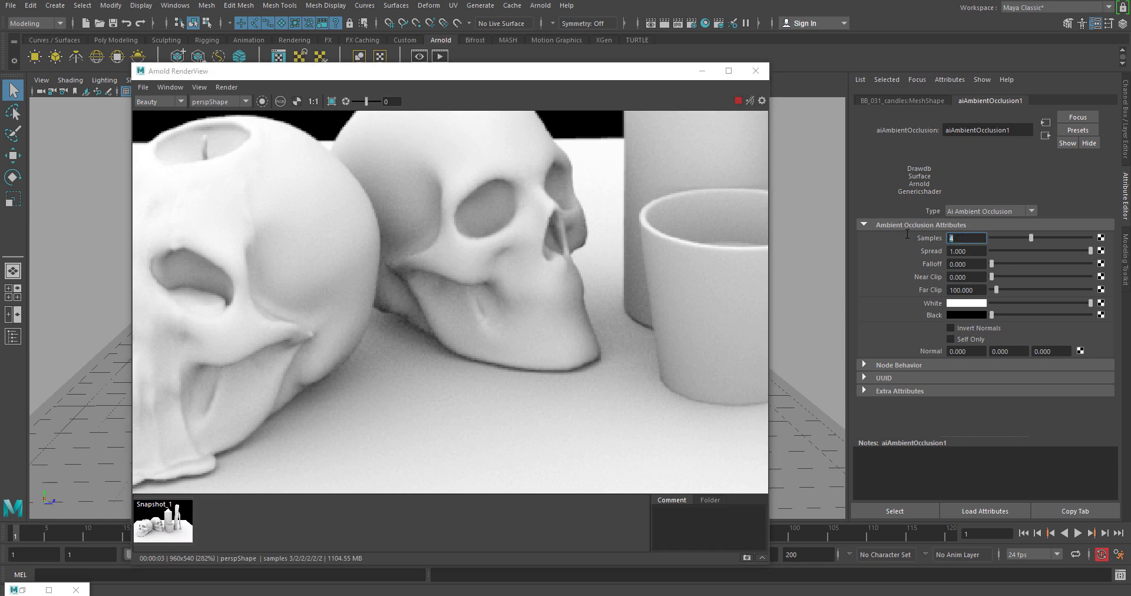
pyautogui.write('6')
pyautogui.press('Return')
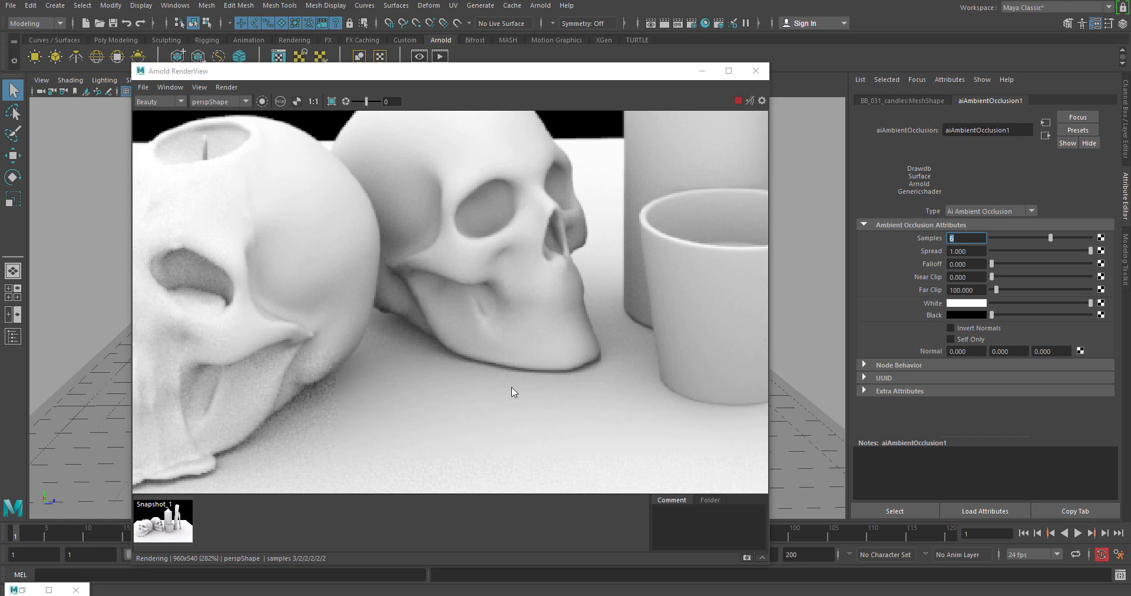
pyautogui.click(163, 525)
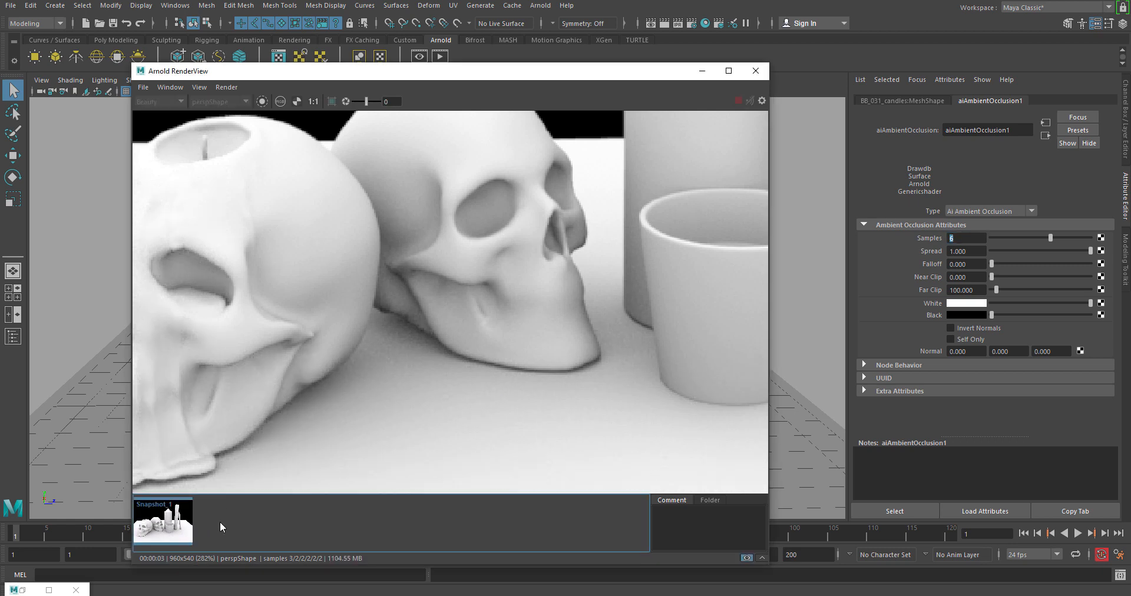
pyautogui.click(177, 521)
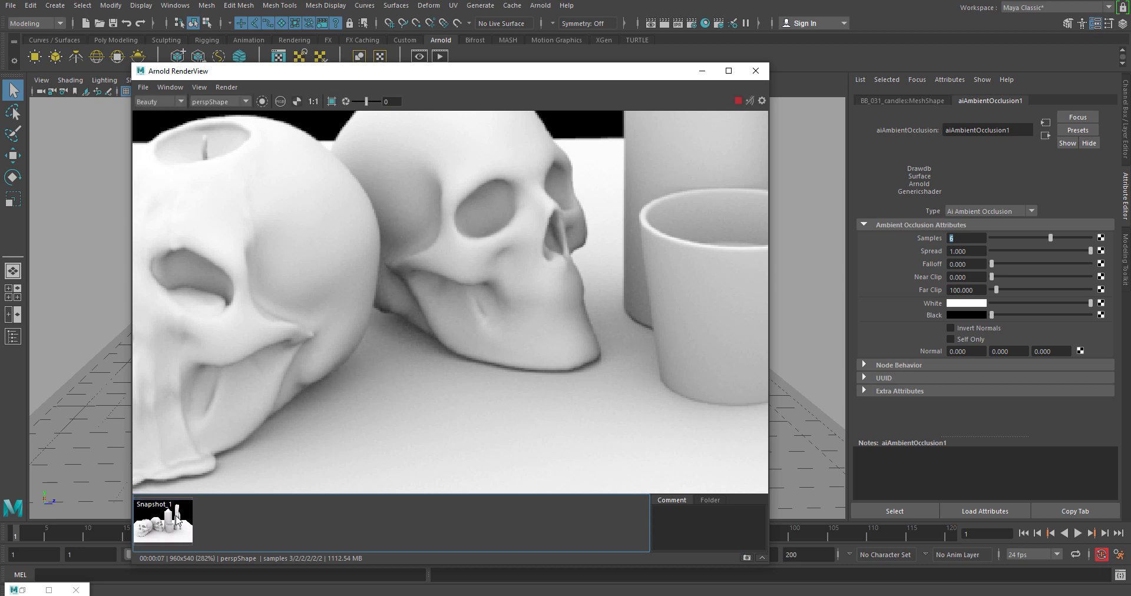
# Set the Samples of the aiAmbientOcclusion1 shader to 13
pyautogui.click(972, 238)
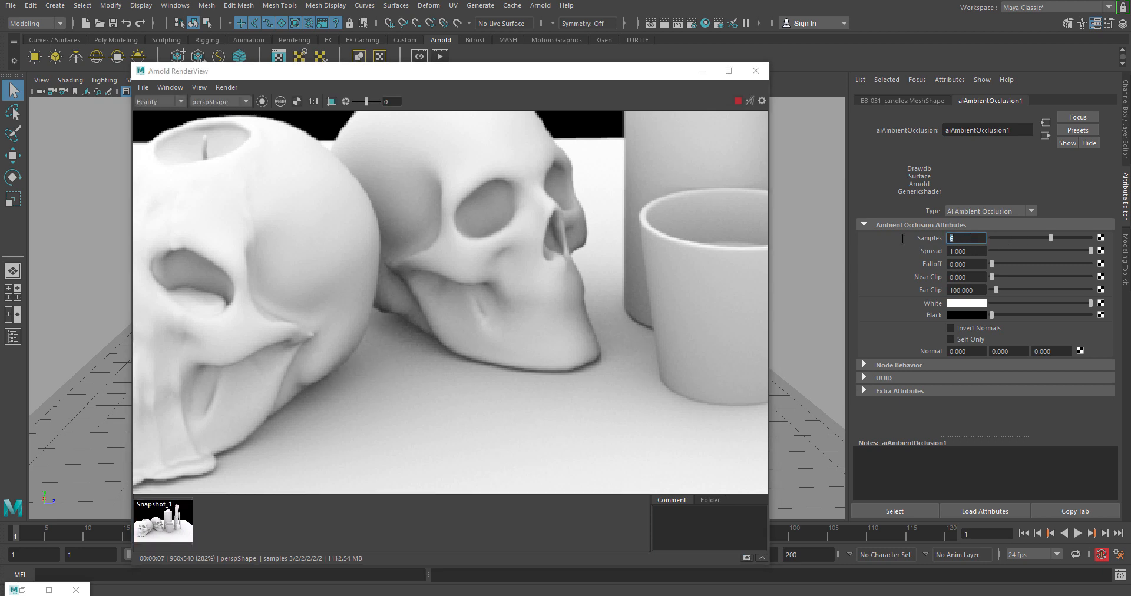
pyautogui.write('13')
pyautogui.press('Return')
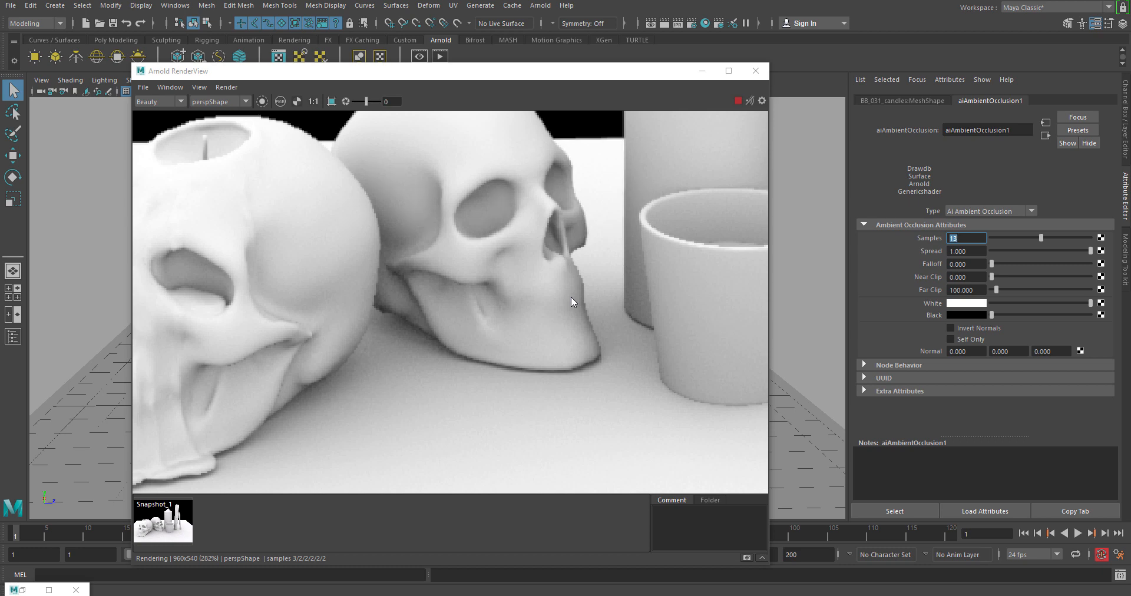
# Examine the grain around the skulls and cup in the 13-sample render and compare it with Snapshot_1
pyautogui.scroll(-2, 571, 295)
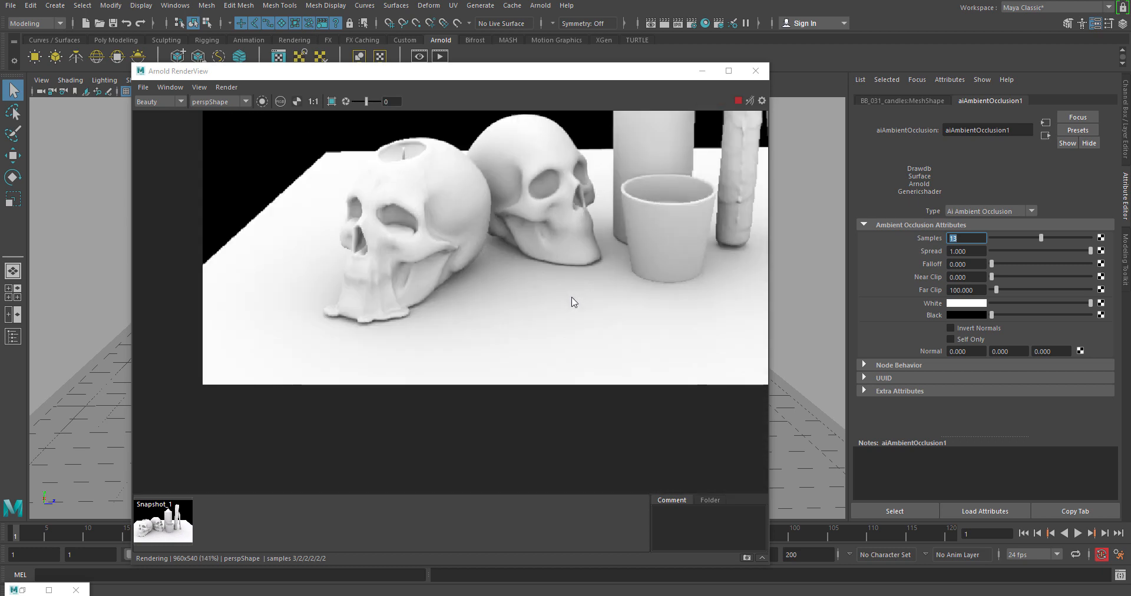
pyautogui.click(589, 273)
pyautogui.moveTo(543, 313); pyautogui.dragTo(473, 379, button='middle')
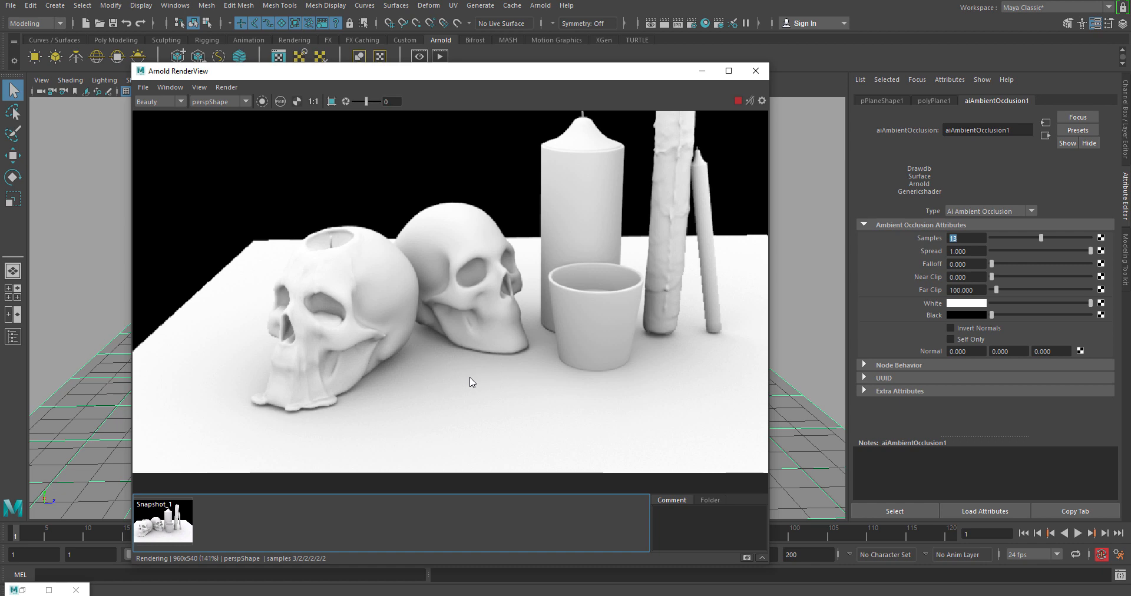
pyautogui.click(313, 102)
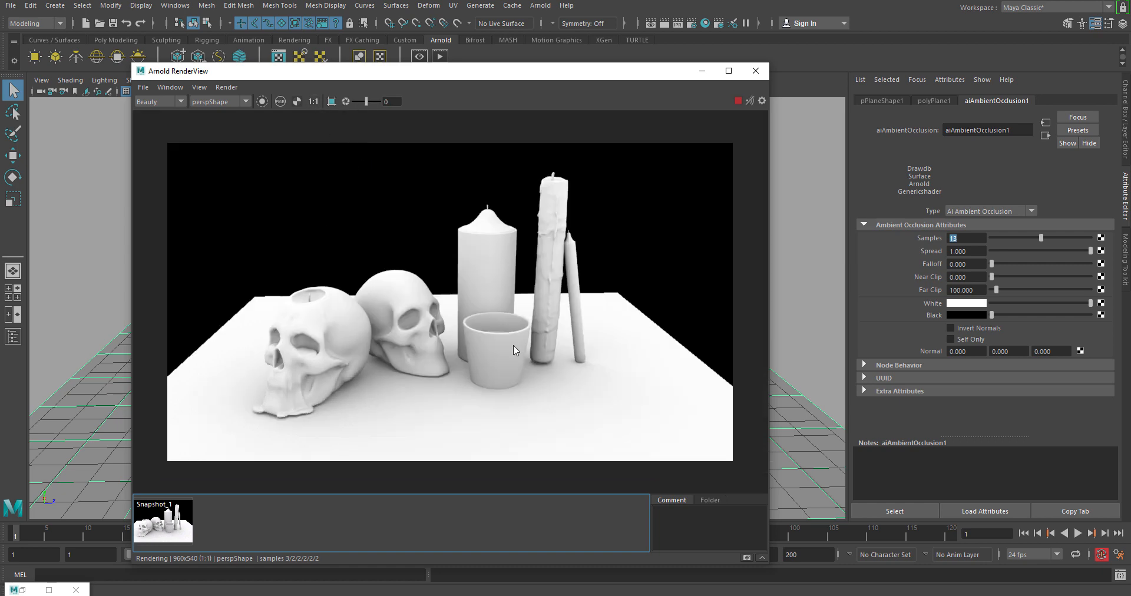
pyautogui.scroll(5, 514, 346)
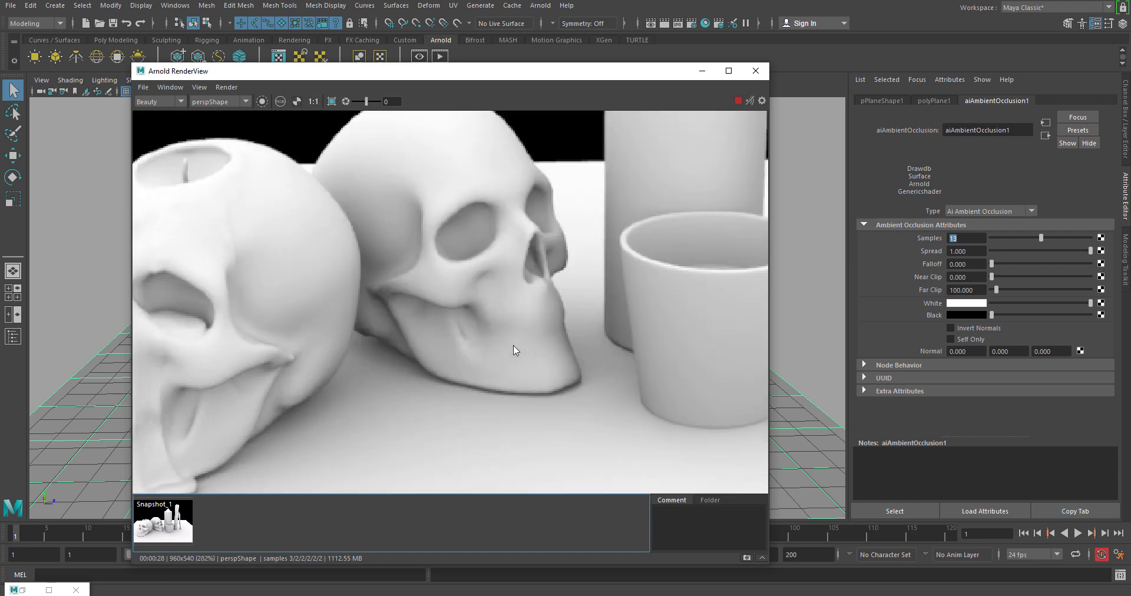
pyautogui.moveTo(399, 355); pyautogui.dragTo(451, 352, button='middle')
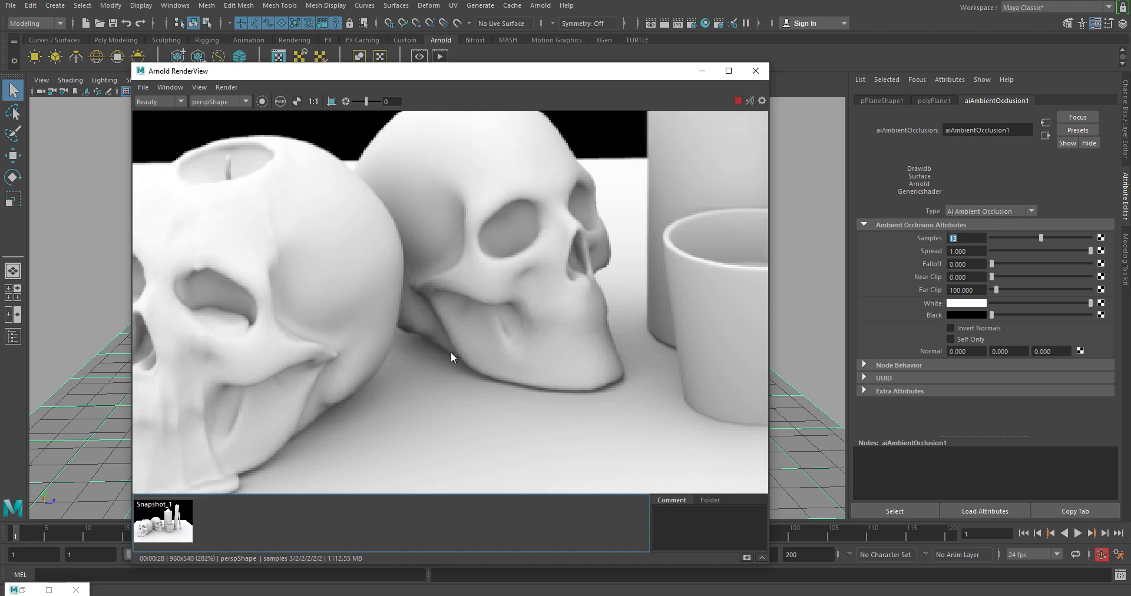
pyautogui.click(163, 531)
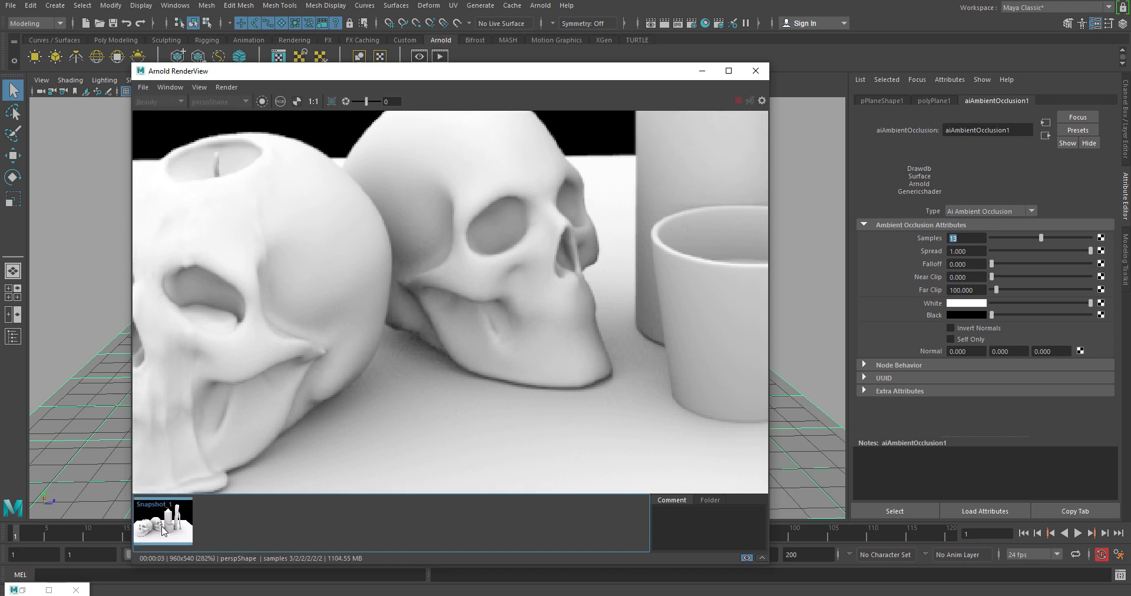
pyautogui.click(163, 532)
pyautogui.click(164, 530)
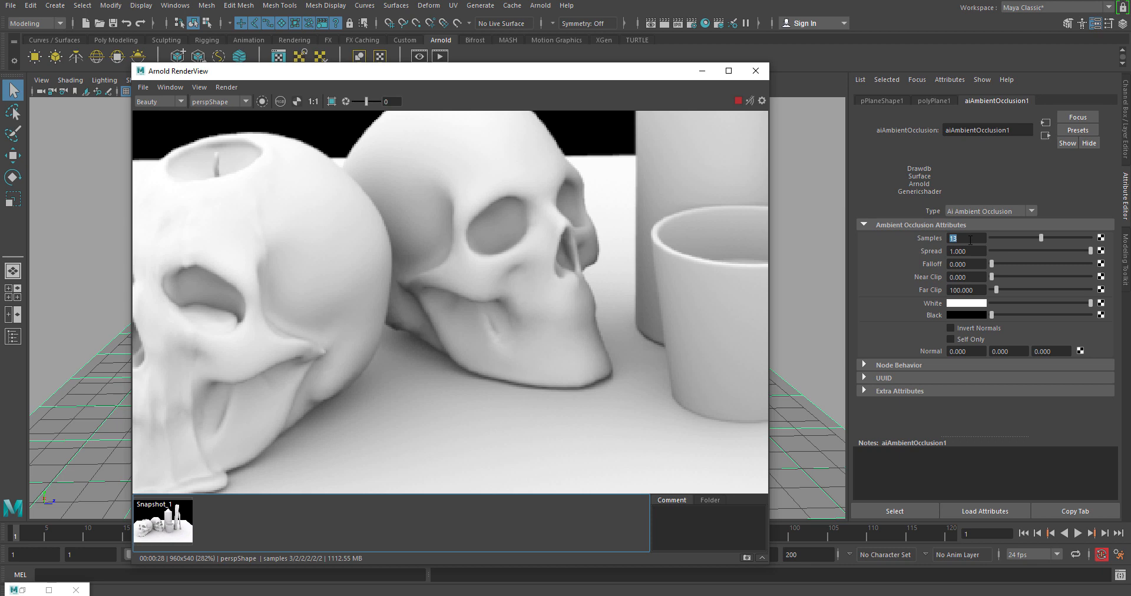
# Set the shader's Samples to 3 and show the whole render at 1:1 size
pyautogui.click(970, 240)
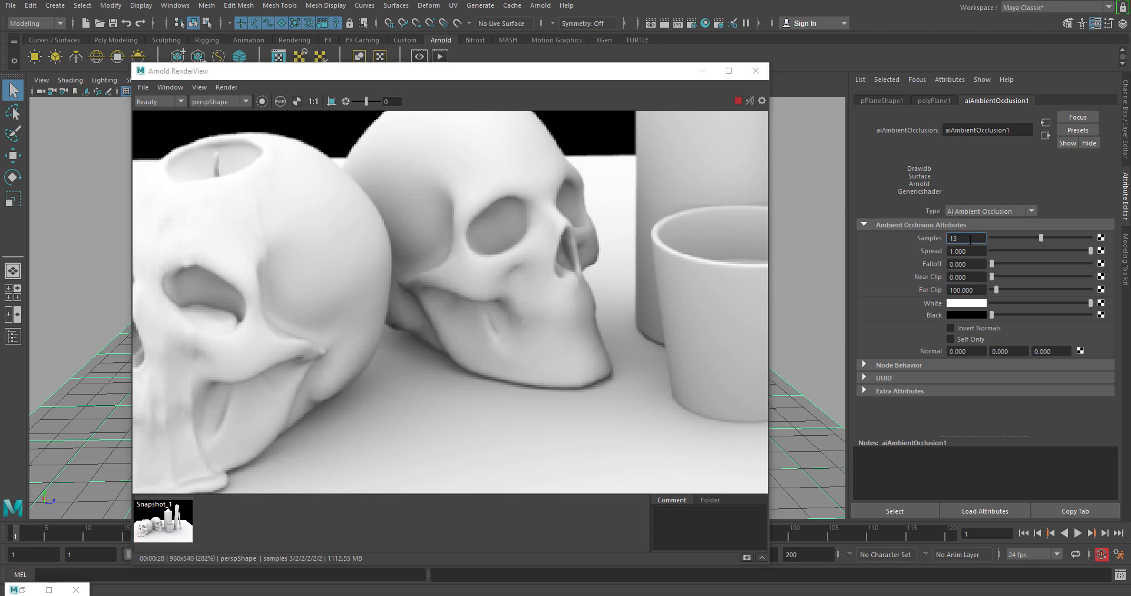
pyautogui.moveTo(970, 240); pyautogui.dragTo(857, 225)
pyautogui.write('3')
pyautogui.press('Return')
pyautogui.click(313, 102)
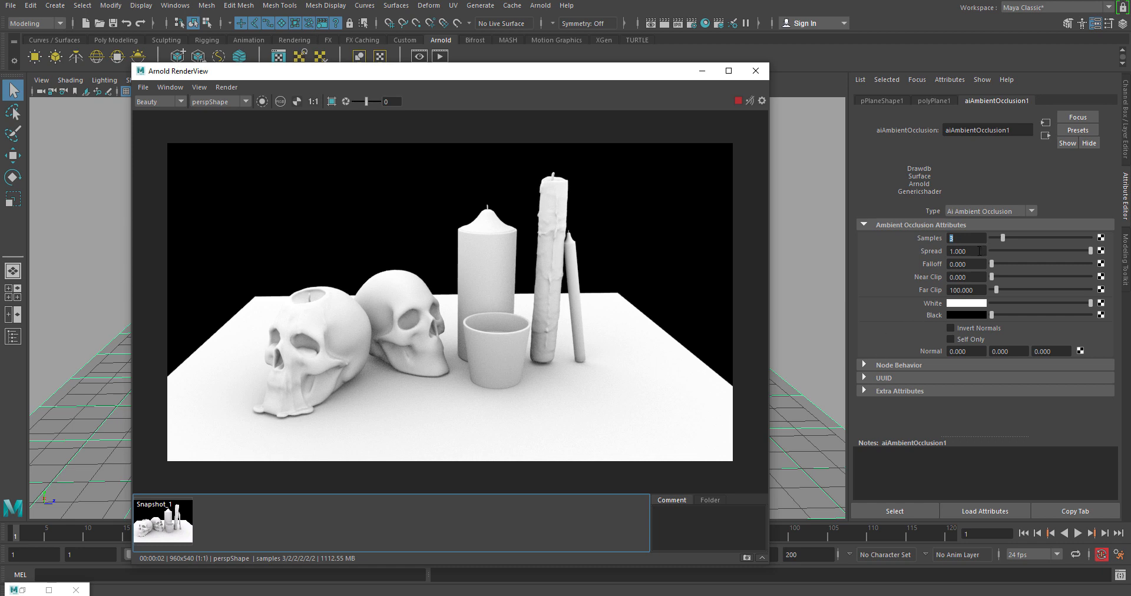
# Lower the ambient occlusion Spread to 0.542 and on down to 0.181 to compare the shadow contrast
pyautogui.click(1090, 252)
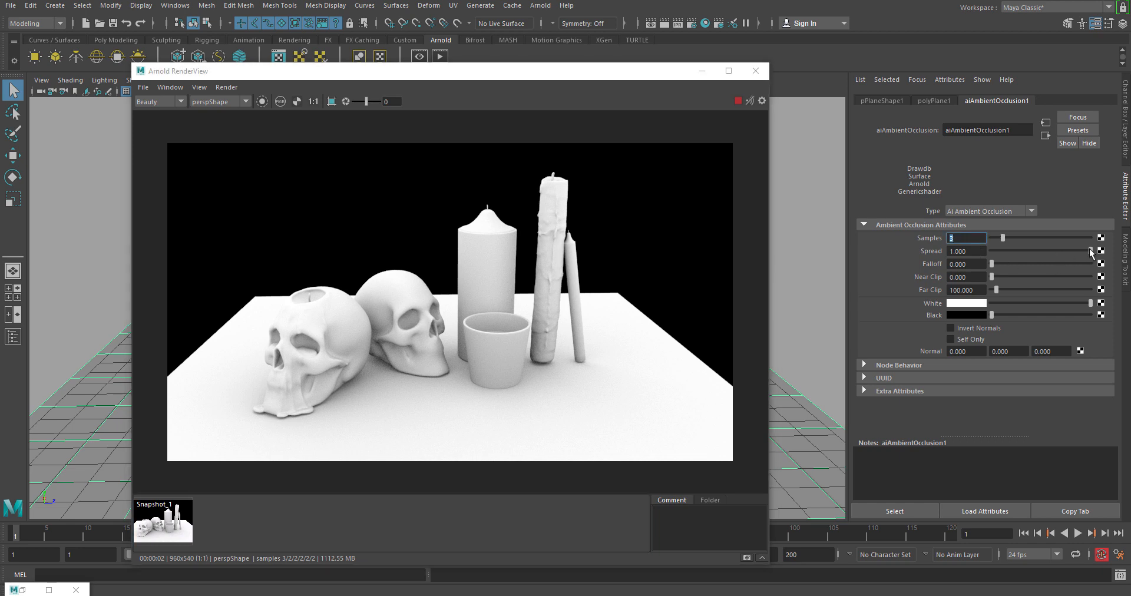
pyautogui.moveTo(1090, 251); pyautogui.dragTo(1044, 253)
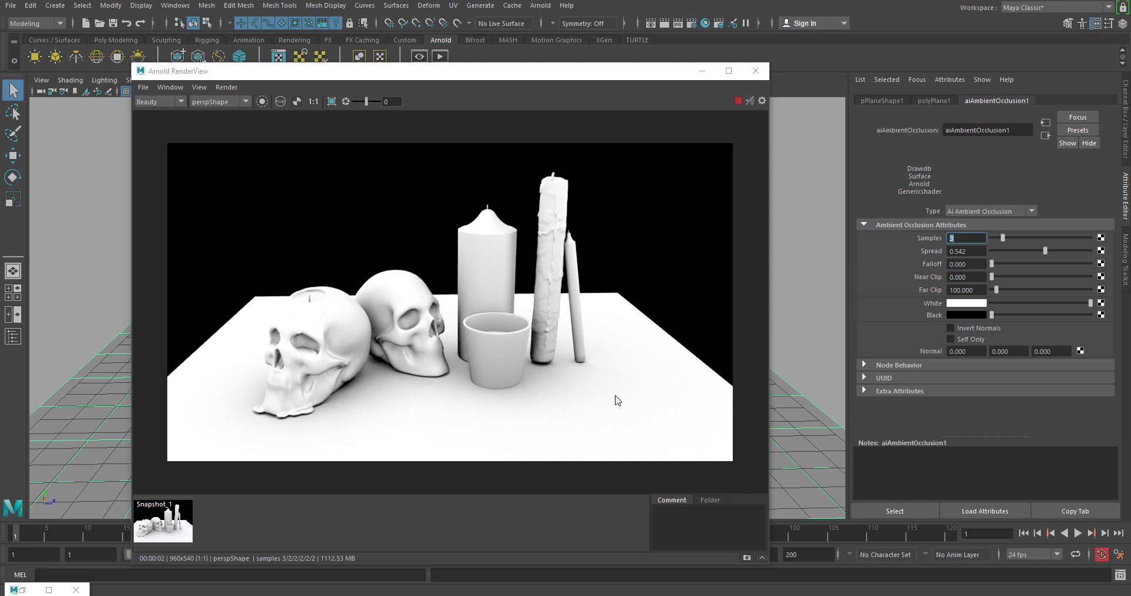
pyautogui.moveTo(1044, 249); pyautogui.dragTo(1006, 254)
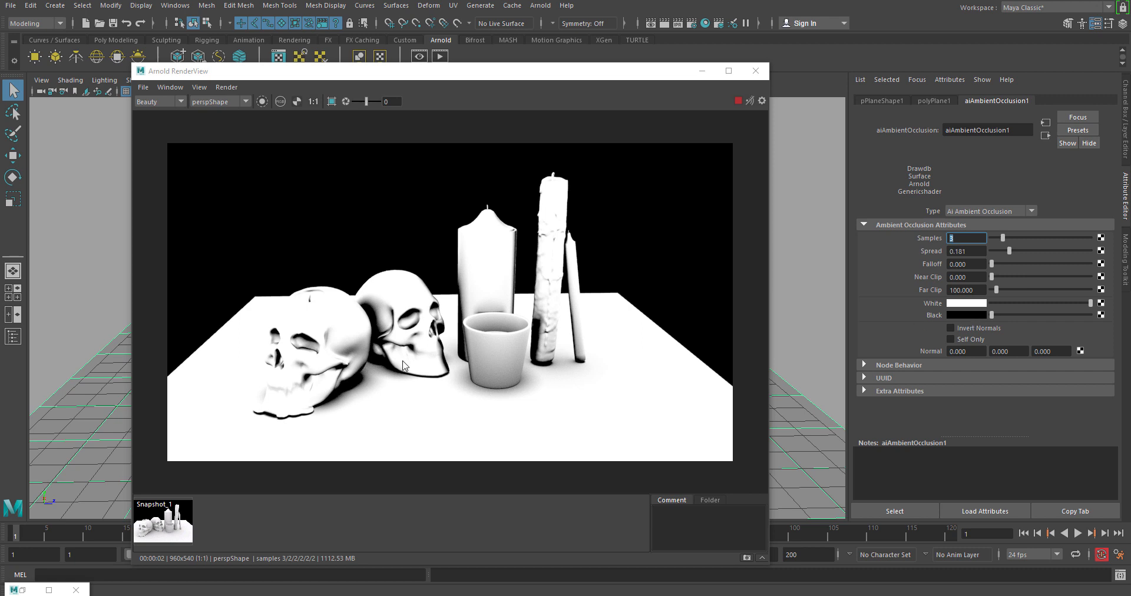
# Try blue, red, yellow and finally green as the shader's Black colour to tint the occluded areas
pyautogui.click(971, 316)
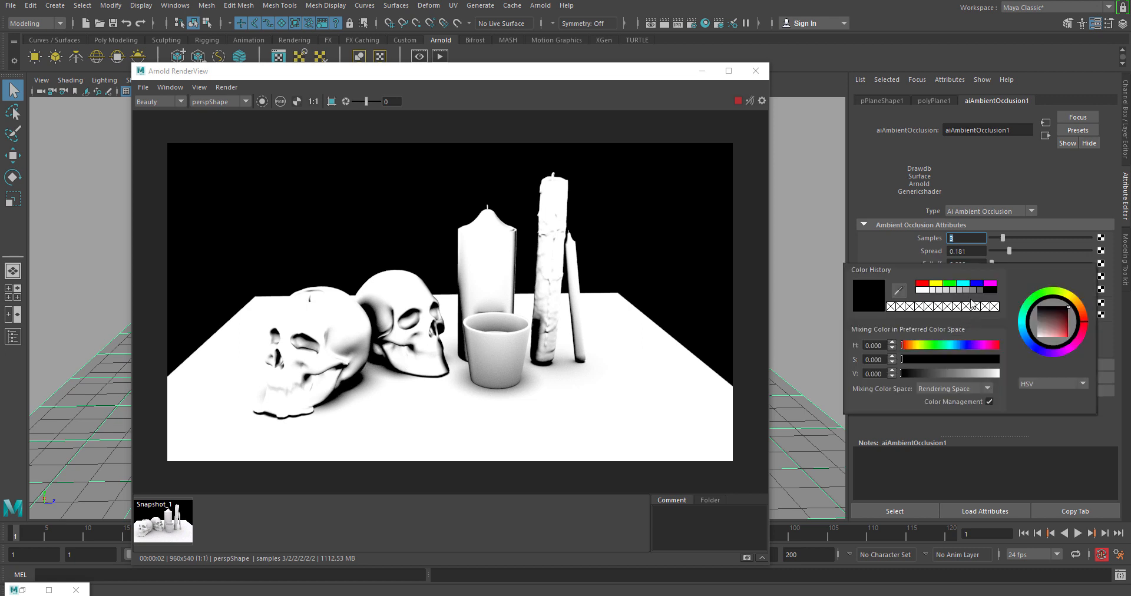
pyautogui.click(981, 283)
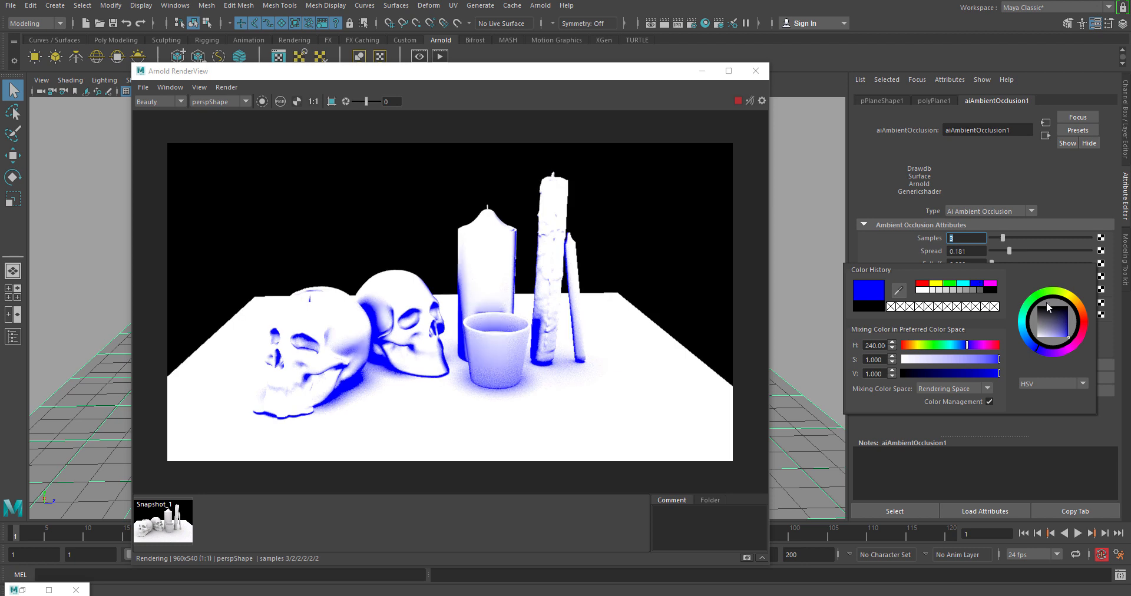
pyautogui.moveTo(981, 346); pyautogui.dragTo(1002, 346)
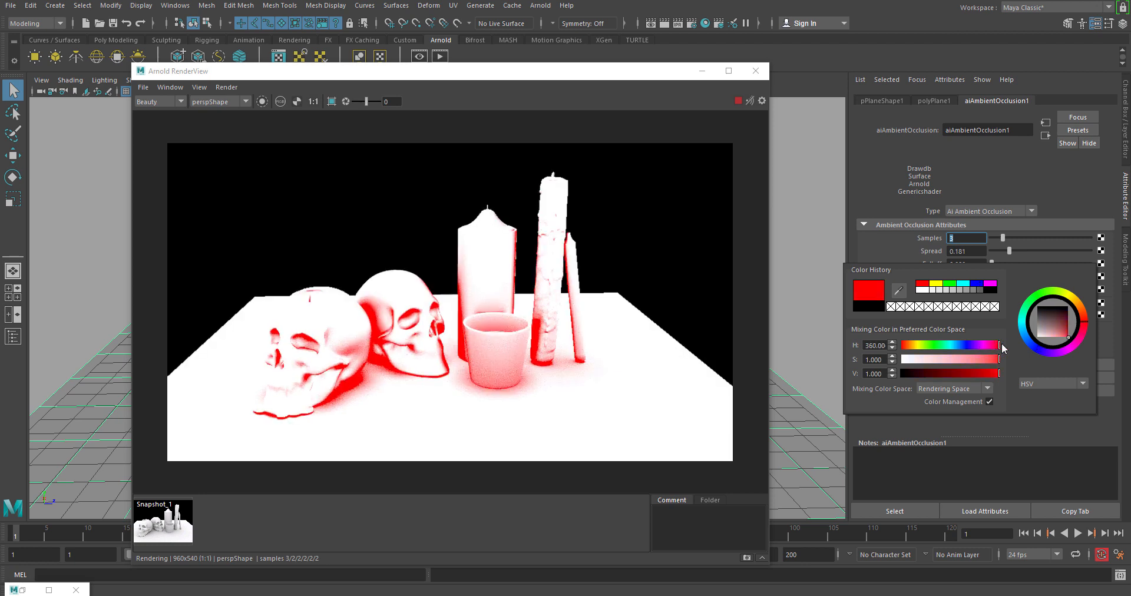
pyautogui.click(937, 284)
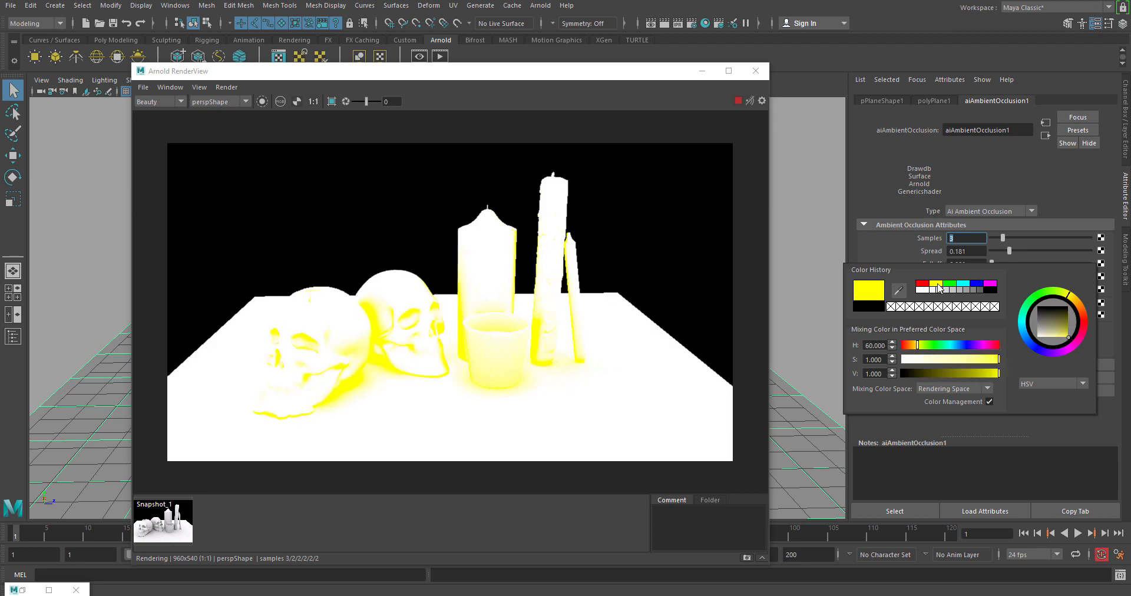
pyautogui.click(924, 285)
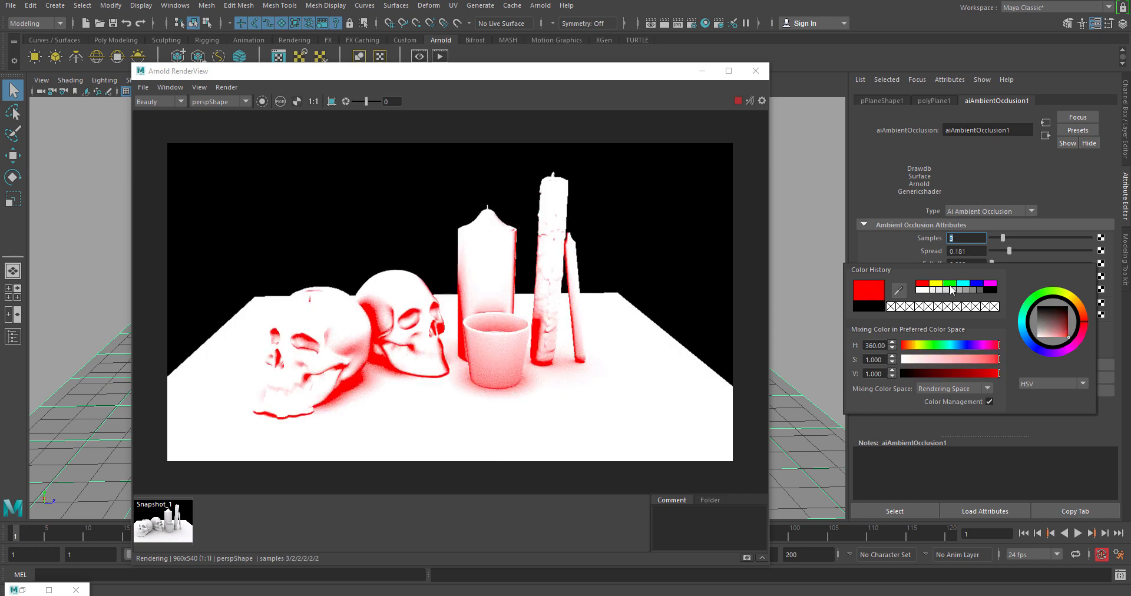
pyautogui.click(949, 285)
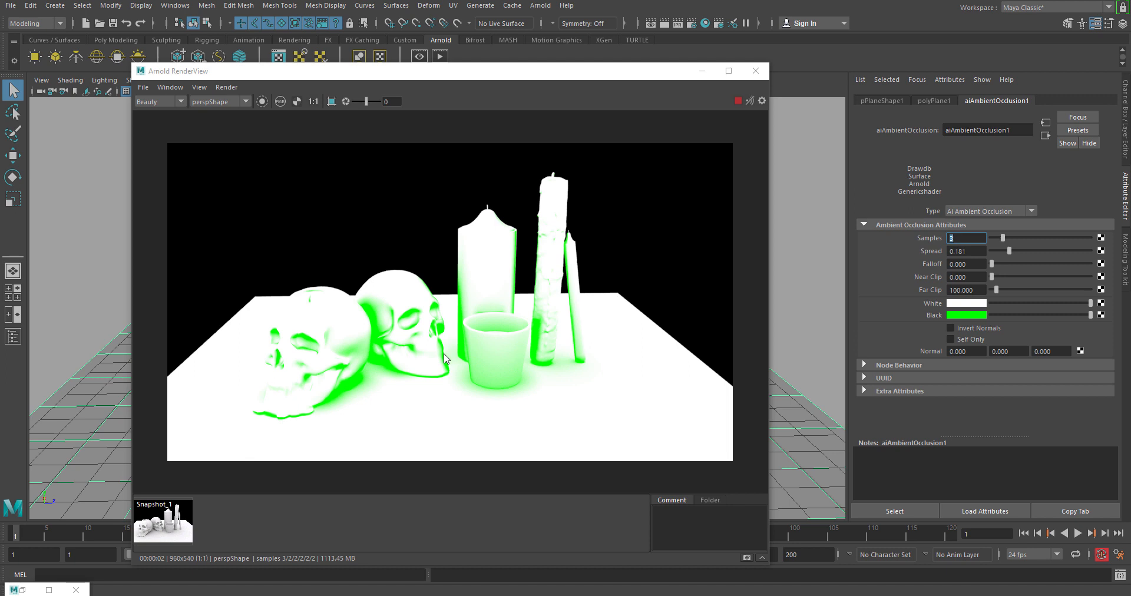
# Shift the shader's Black colour to red briefly, and restore it to black
pyautogui.click(972, 316)
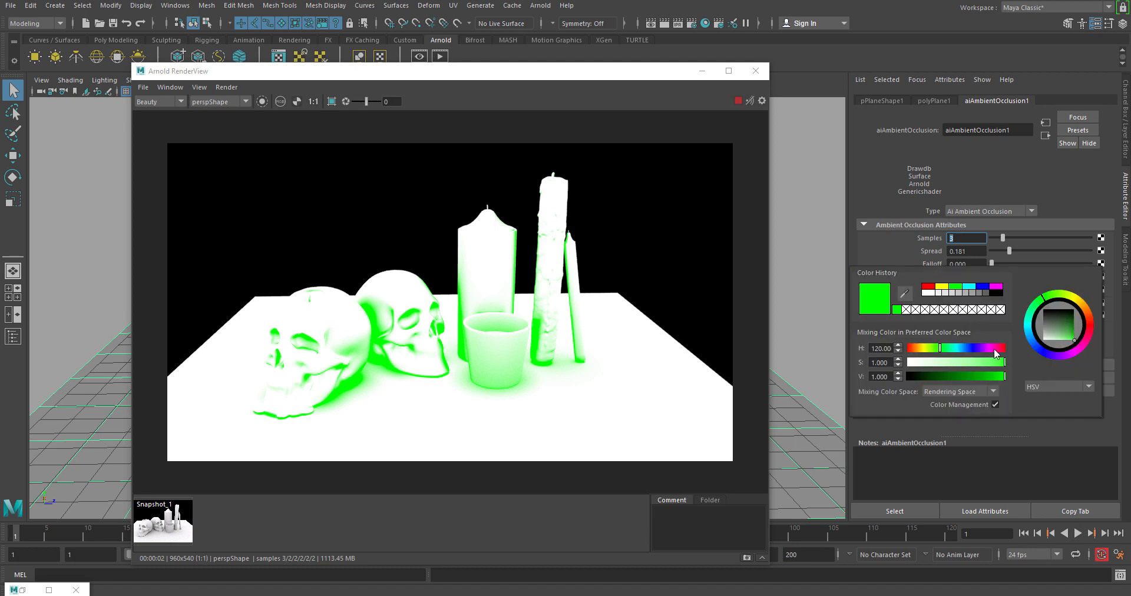
pyautogui.moveTo(995, 348); pyautogui.dragTo(1027, 351)
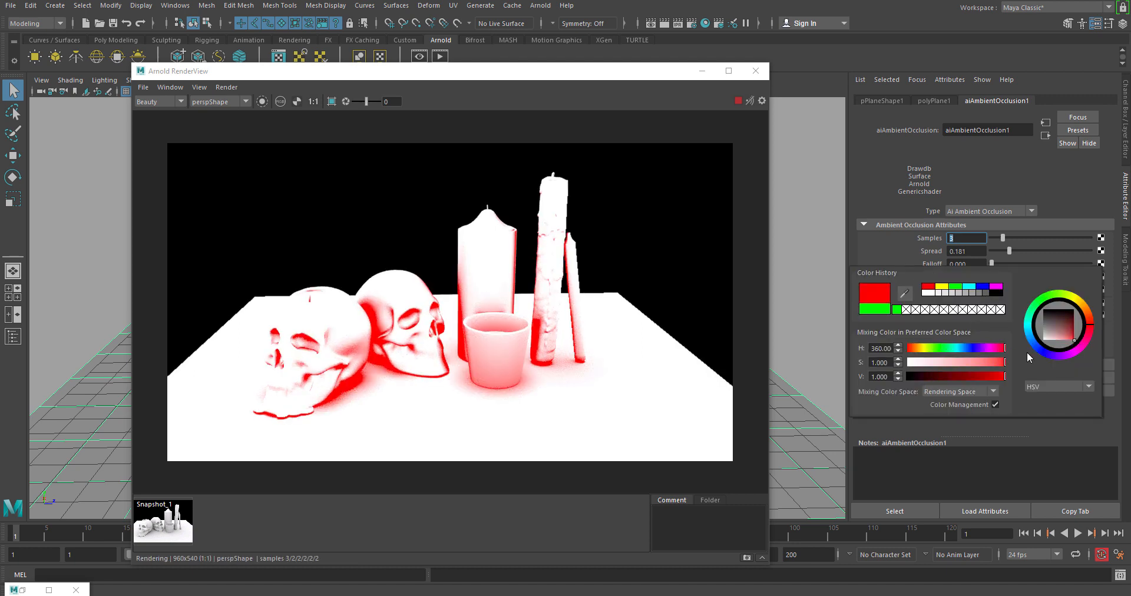
pyautogui.click(998, 293)
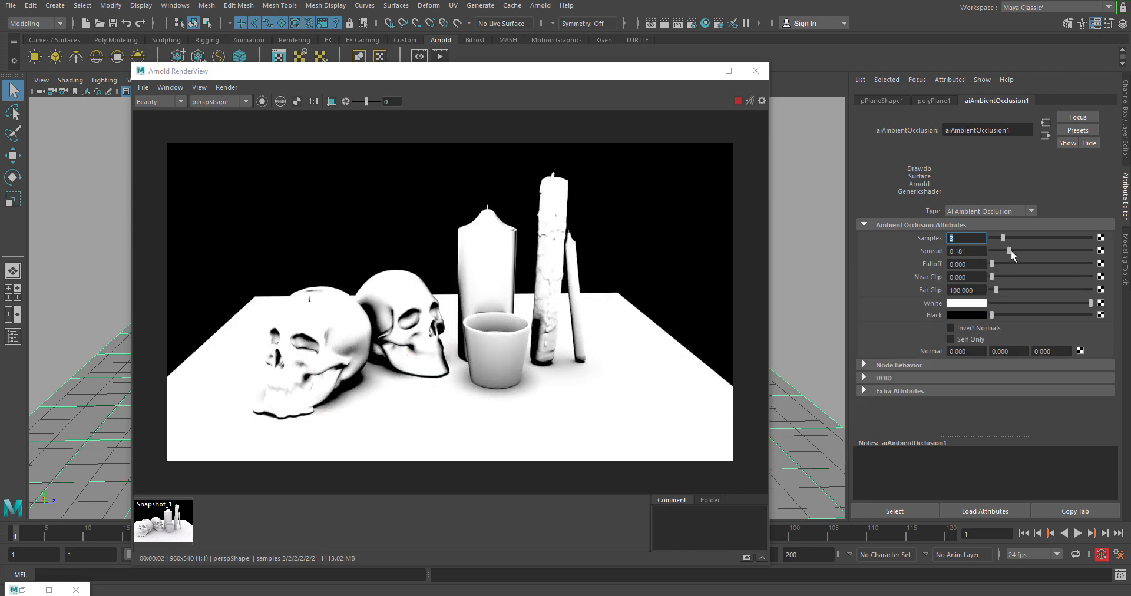
# Try the Spread at 0 and 0.578, and settle on a Spread of 0.75
pyautogui.moveTo(1009, 251); pyautogui.dragTo(977, 252)
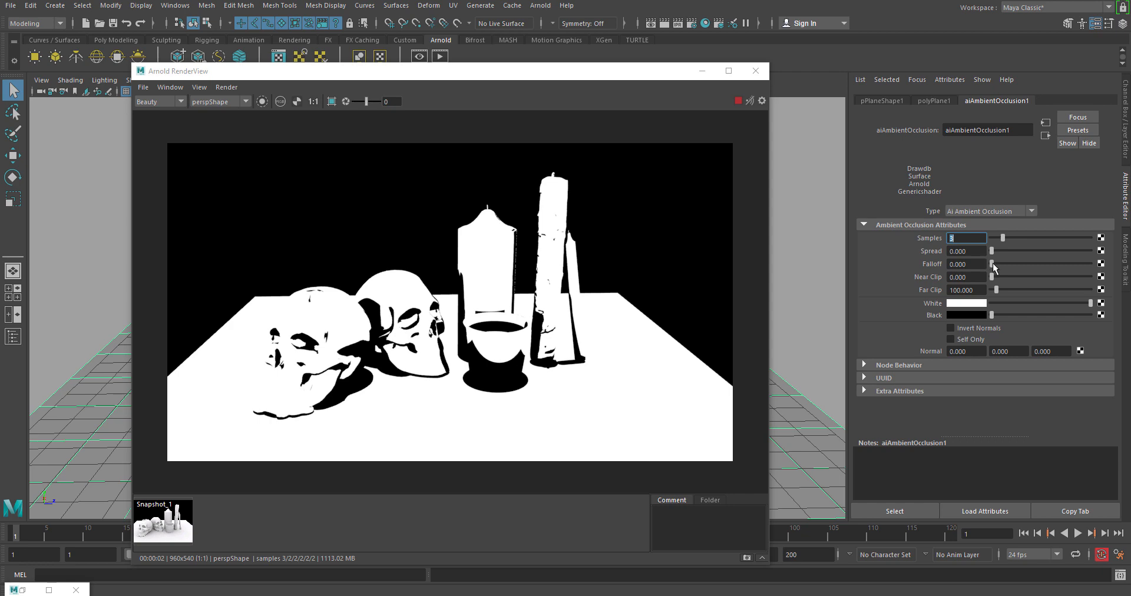
pyautogui.moveTo(992, 251); pyautogui.dragTo(1047, 258)
pyautogui.click(977, 251)
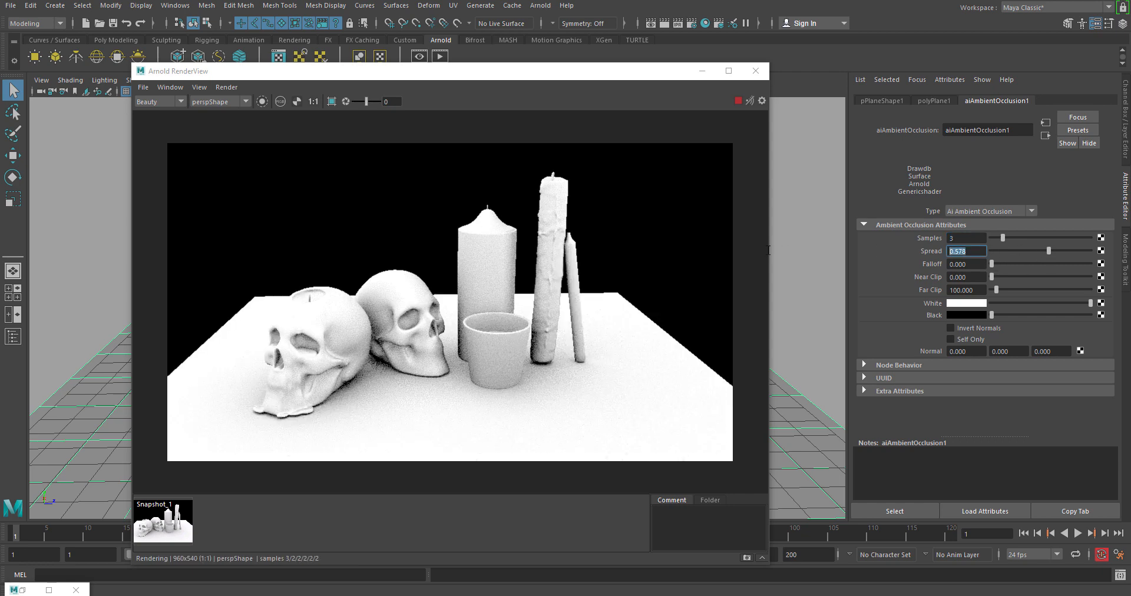
pyautogui.write('75')
pyautogui.press('Return')
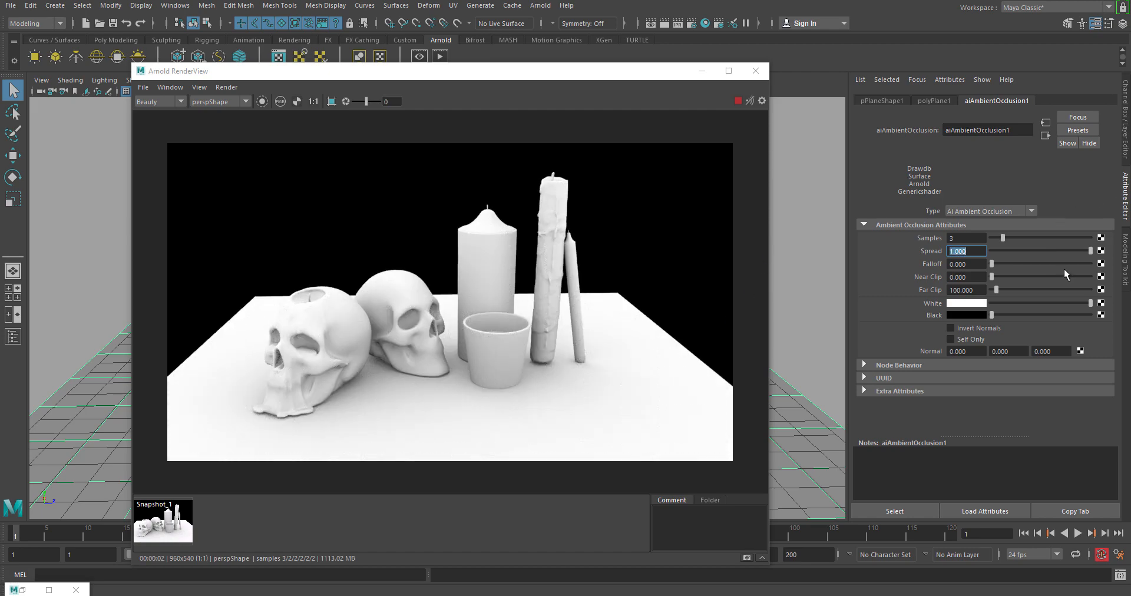
pyautogui.write('75')
pyautogui.press('Return')
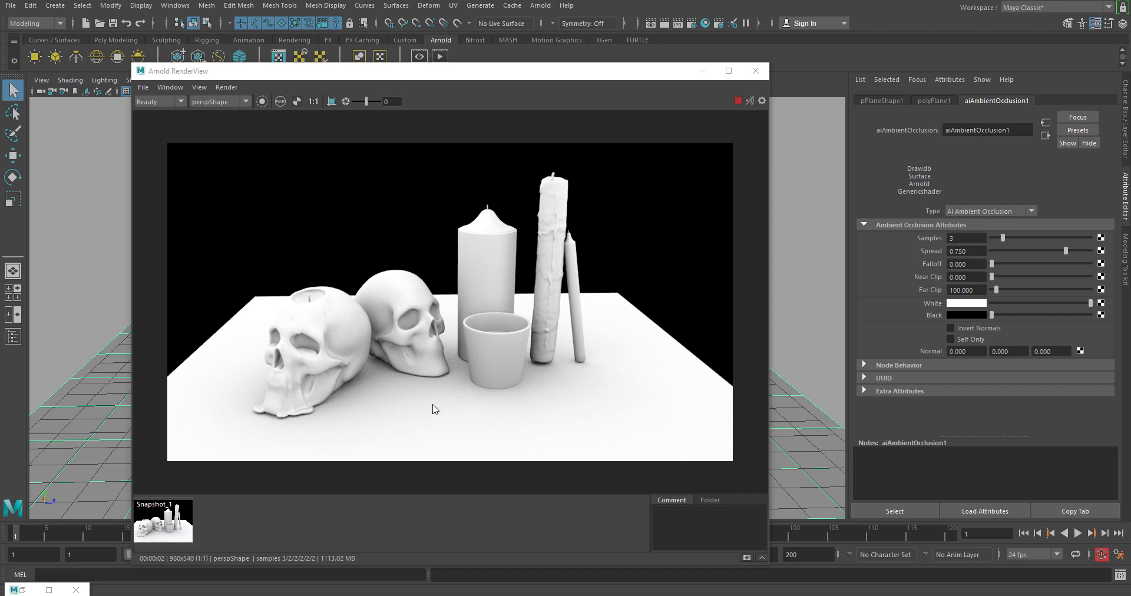
# Raise the shader's Falloff to 0.602 and reduce it through 0.202 to 0.092
pyautogui.click(992, 267)
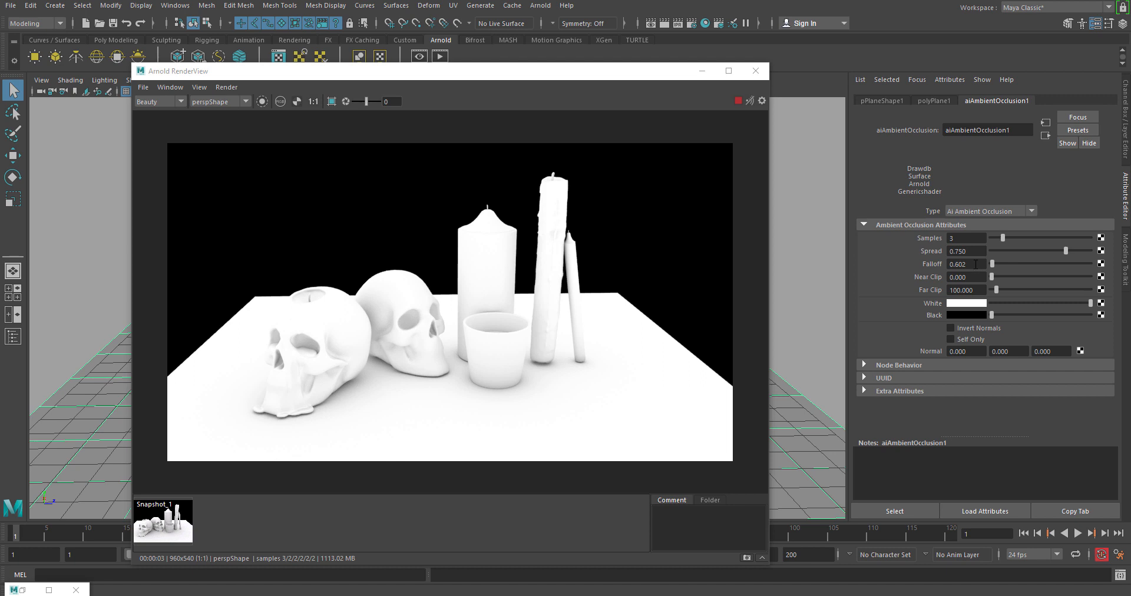
pyautogui.keyDown('ctrl'); pyautogui.moveTo(975, 264); pyautogui.dragTo(951, 266); pyautogui.keyUp('ctrl')
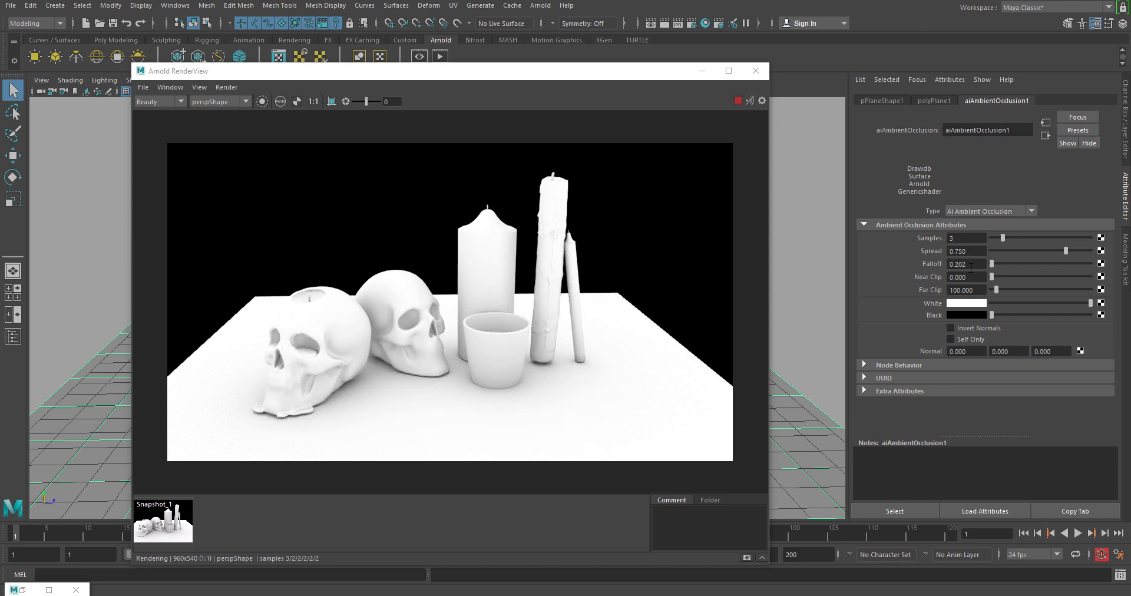
pyautogui.keyDown('ctrl'); pyautogui.moveTo(973, 267); pyautogui.dragTo(892, 252); pyautogui.keyUp('ctrl')
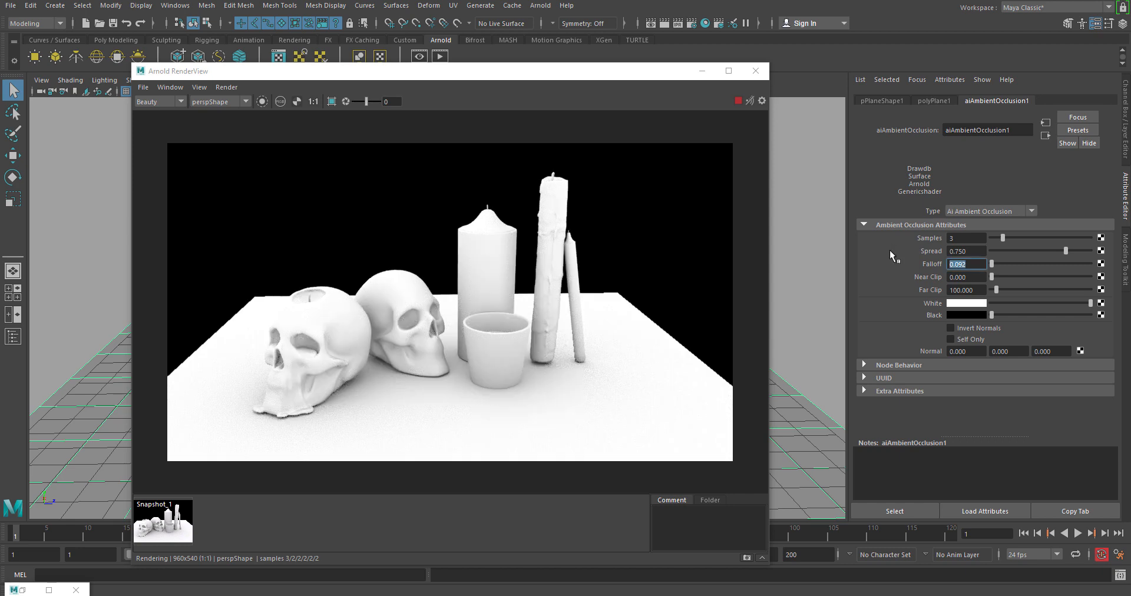
# Set the shader's Falloff to 0.075, raise the Spread to 1, and return the Falloff to 0
pyautogui.write('.0')
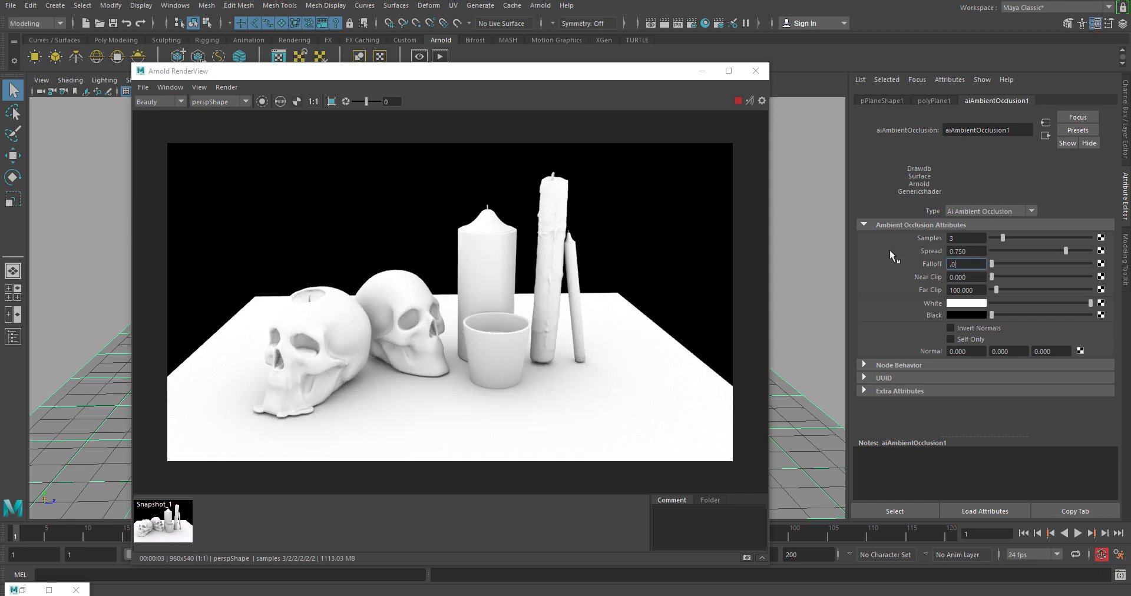
pyautogui.write('75')
pyautogui.press('Return')
pyautogui.moveTo(1066, 251); pyautogui.dragTo(1094, 251)
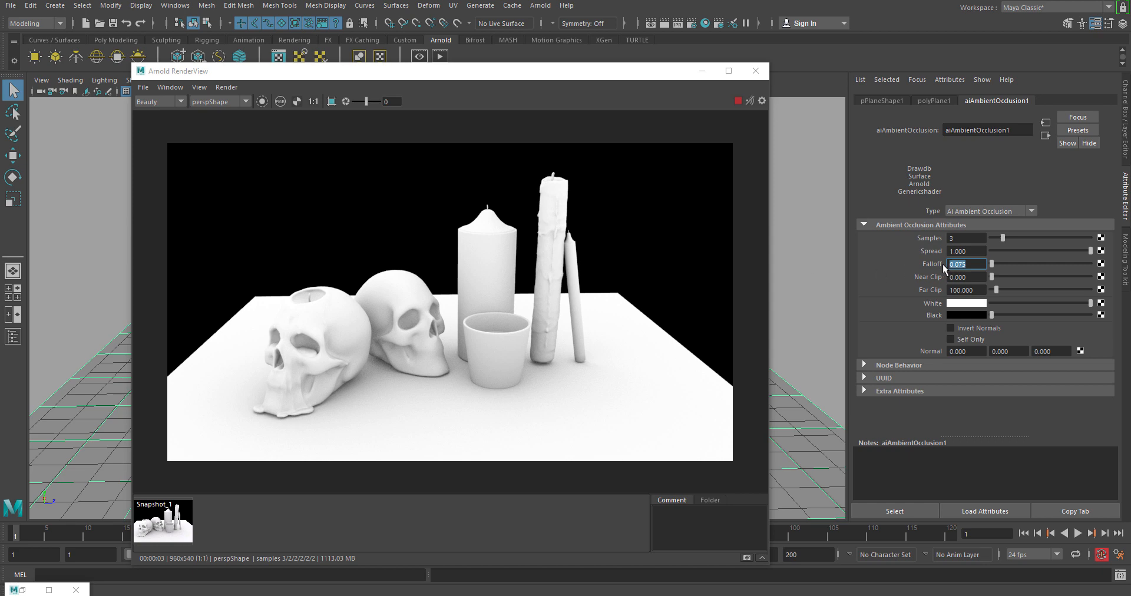
pyautogui.press('Return')
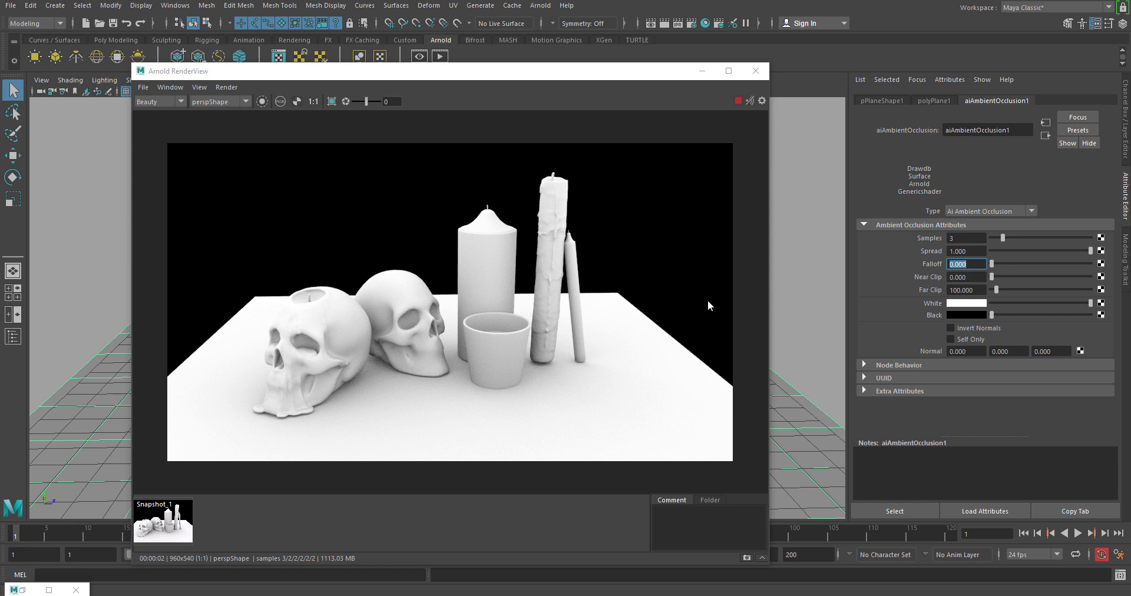
# Switch to Paint 3D and erase all the old sketches from the canvas
pyautogui.click(445, 595)
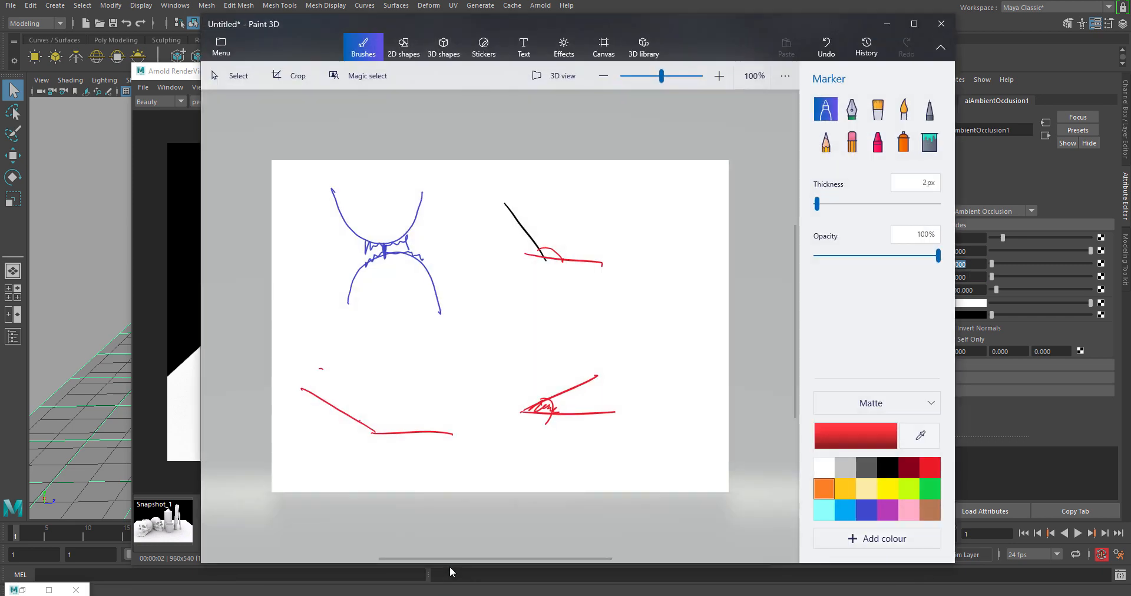
pyautogui.click(852, 142)
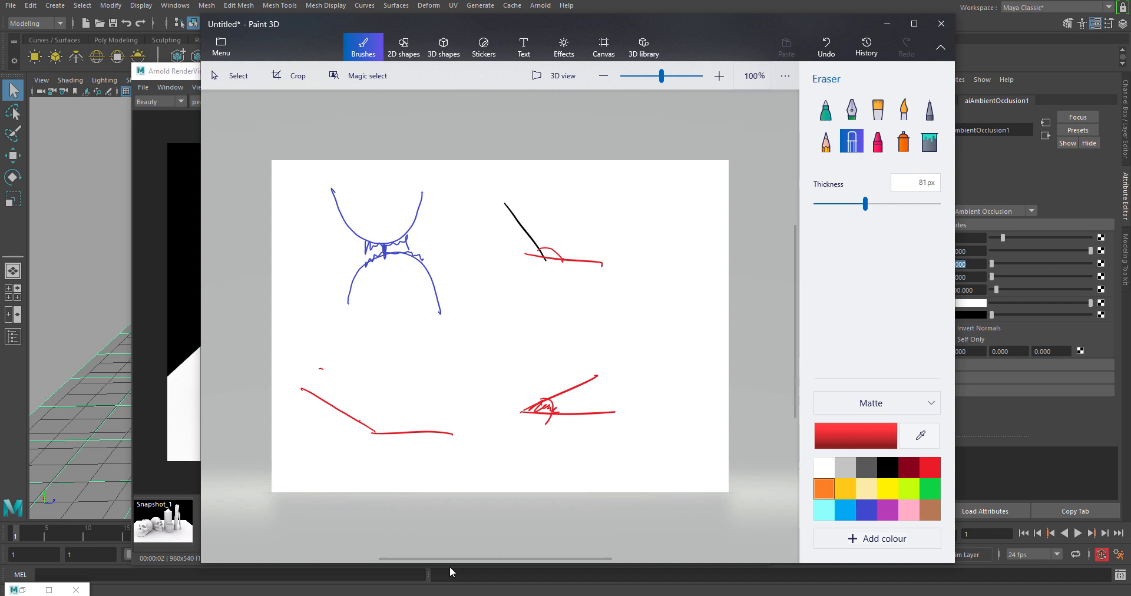
pyautogui.moveTo(513, 211)
pyautogui.mouseDown()
pyautogui.moveTo(552, 255)
pyautogui.moveTo(600, 264)
pyautogui.mouseUp()
pyautogui.moveTo(533, 407)
pyautogui.mouseDown()
pyautogui.moveTo(582, 400)
pyautogui.moveTo(408, 433)
pyautogui.moveTo(315, 400)
pyautogui.moveTo(344, 286)
pyautogui.moveTo(374, 248)
pyautogui.moveTo(409, 244)
pyautogui.moveTo(436, 304)
pyautogui.mouseUp()
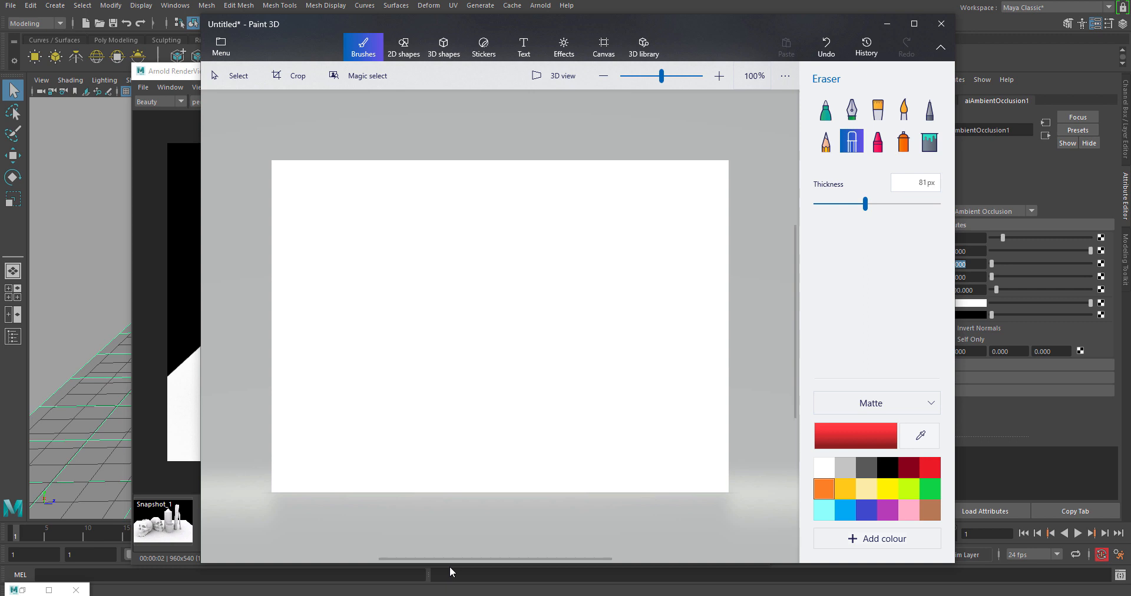
# Draw two nearly touching, opposing arcs with the red 2 px Marker and label the pair 0.1
pyautogui.click(826, 109)
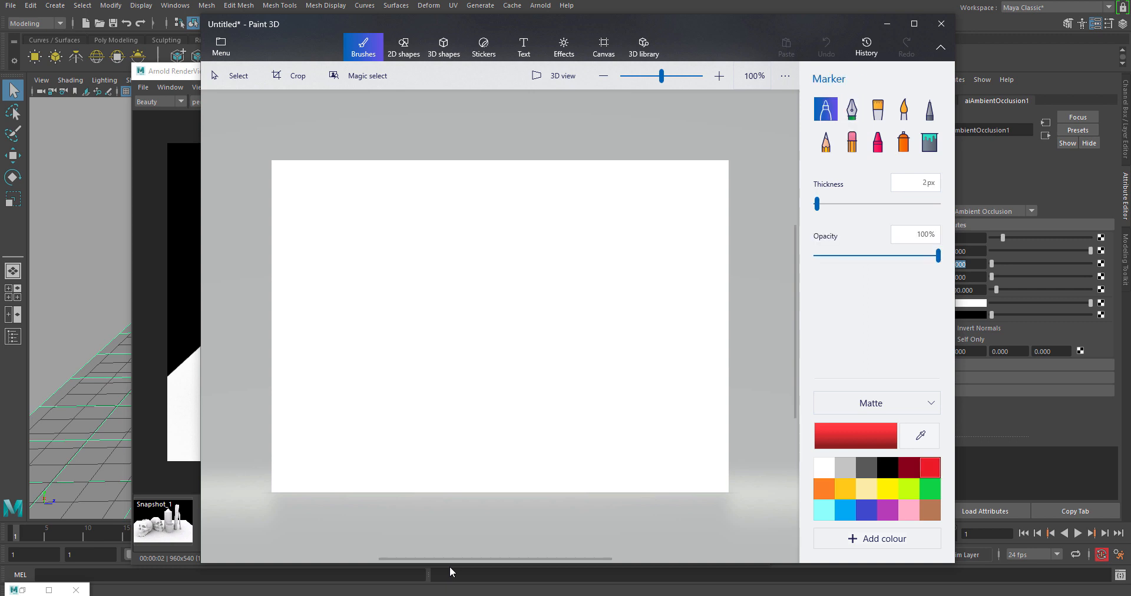
pyautogui.moveTo(318, 200)
pyautogui.mouseDown()
pyautogui.moveTo(328, 228)
pyautogui.moveTo(406, 221)
pyautogui.moveTo(410, 203)
pyautogui.mouseUp()
pyautogui.click(325, 347)
pyautogui.moveTo(325, 314)
pyautogui.mouseDown()
pyautogui.moveTo(328, 279)
pyautogui.moveTo(383, 254)
pyautogui.moveTo(419, 284)
pyautogui.moveTo(426, 308)
pyautogui.mouseUp()
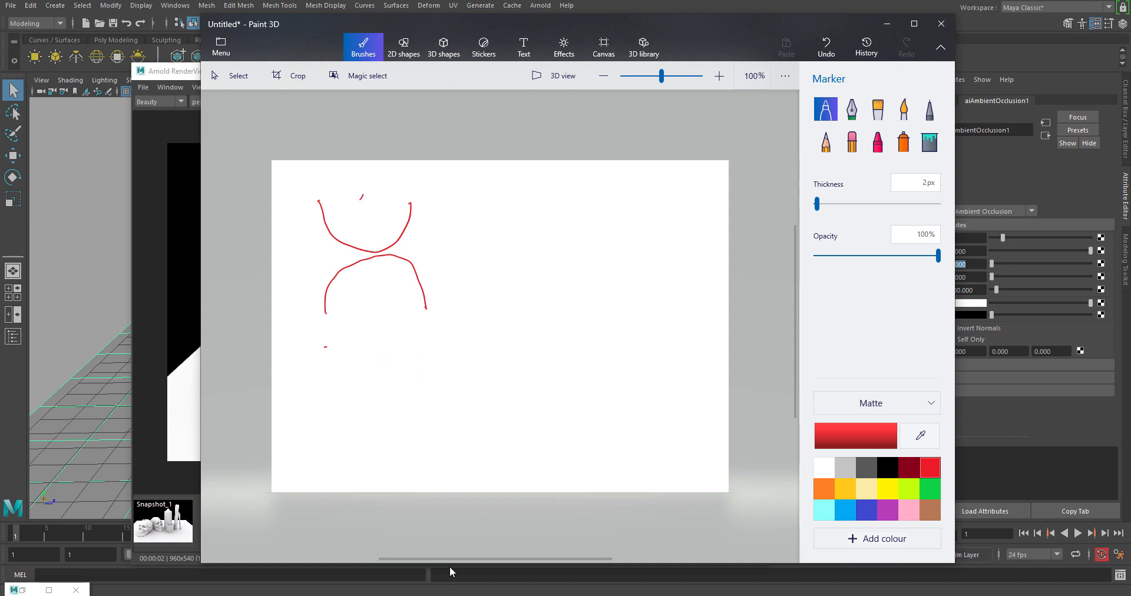
pyautogui.moveTo(372, 198)
pyautogui.mouseDown()
pyautogui.moveTo(371, 218)
pyautogui.moveTo(343, 211)
pyautogui.moveTo(355, 200)
pyautogui.mouseUp()
# Draw a second pair of widely separated arcs labelled 10, and circle both the 0.1 and 10 labels
pyautogui.moveTo(533, 204)
pyautogui.mouseDown()
pyautogui.moveTo(554, 239)
pyautogui.moveTo(610, 222)
pyautogui.moveTo(612, 206)
pyautogui.mouseUp()
pyautogui.moveTo(535, 349)
pyautogui.mouseDown()
pyautogui.moveTo(560, 310)
pyautogui.moveTo(619, 322)
pyautogui.moveTo(629, 343)
pyautogui.mouseUp()
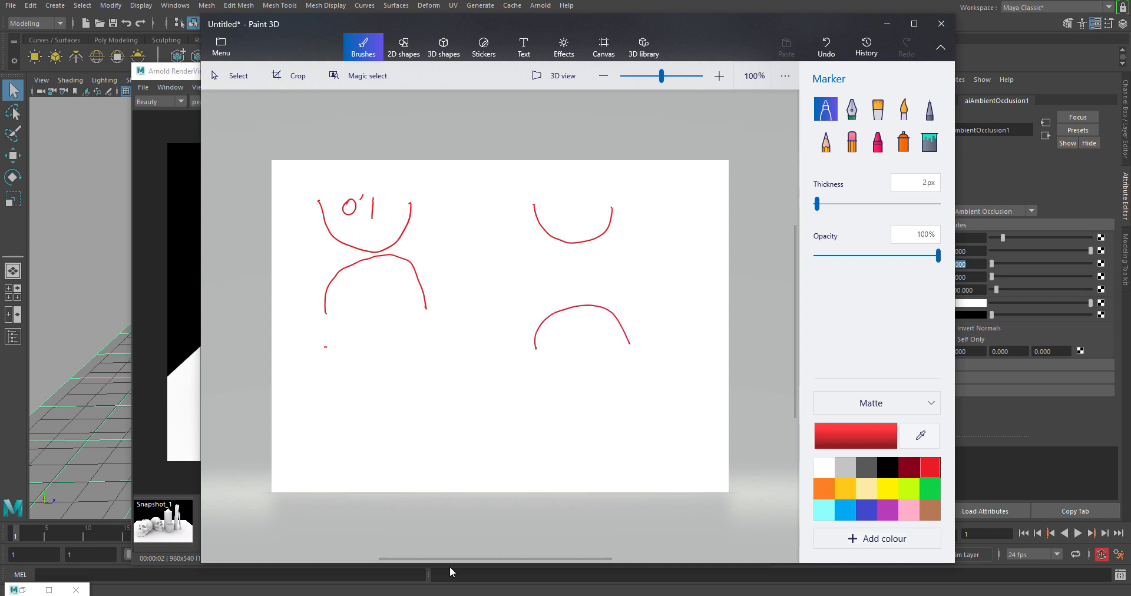
pyautogui.moveTo(635, 259)
pyautogui.mouseDown()
pyautogui.moveTo(630, 291)
pyautogui.moveTo(652, 265)
pyautogui.mouseUp()
pyautogui.moveTo(366, 180)
pyautogui.mouseDown()
pyautogui.moveTo(333, 192)
pyautogui.moveTo(355, 233)
pyautogui.moveTo(389, 209)
pyautogui.moveTo(373, 184)
pyautogui.mouseUp()
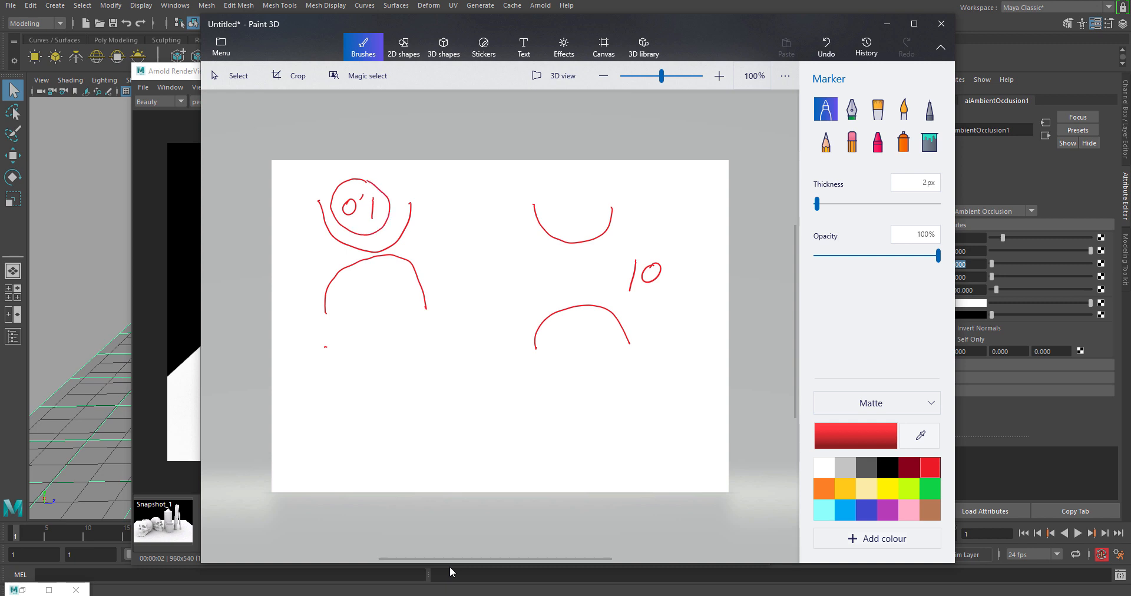
pyautogui.moveTo(650, 247)
pyautogui.mouseDown()
pyautogui.moveTo(616, 292)
pyautogui.moveTo(655, 257)
pyautogui.mouseUp()
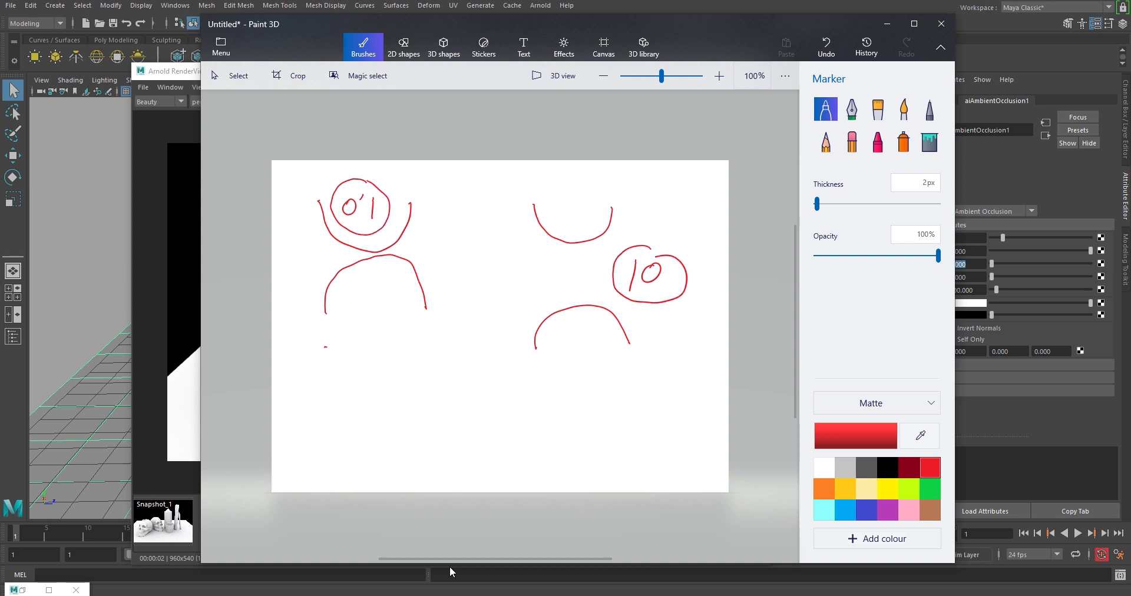
# Link the circled labels with a double-headed arrow, mark an intermediate distance of 5, and circle the close arcs' contact area
pyautogui.moveTo(390, 222)
pyautogui.mouseDown()
pyautogui.moveTo(606, 271)
pyautogui.moveTo(563, 270)
pyautogui.mouseUp()
pyautogui.moveTo(404, 211); pyautogui.dragTo(400, 241)
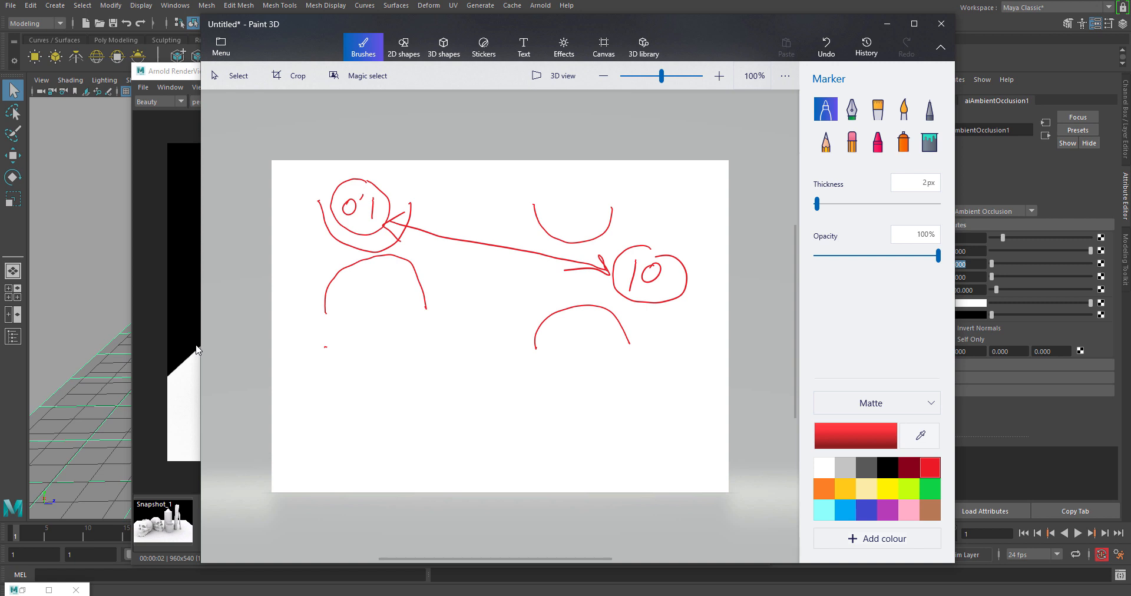
pyautogui.moveTo(471, 189)
pyautogui.mouseDown()
pyautogui.moveTo(467, 209)
pyautogui.moveTo(487, 188)
pyautogui.moveTo(554, 244)
pyautogui.mouseUp()
pyautogui.moveTo(528, 249); pyautogui.dragTo(555, 242)
pyautogui.moveTo(341, 260)
pyautogui.mouseDown()
pyautogui.moveTo(377, 286)
pyautogui.moveTo(359, 236)
pyautogui.moveTo(392, 282)
pyautogui.mouseUp()
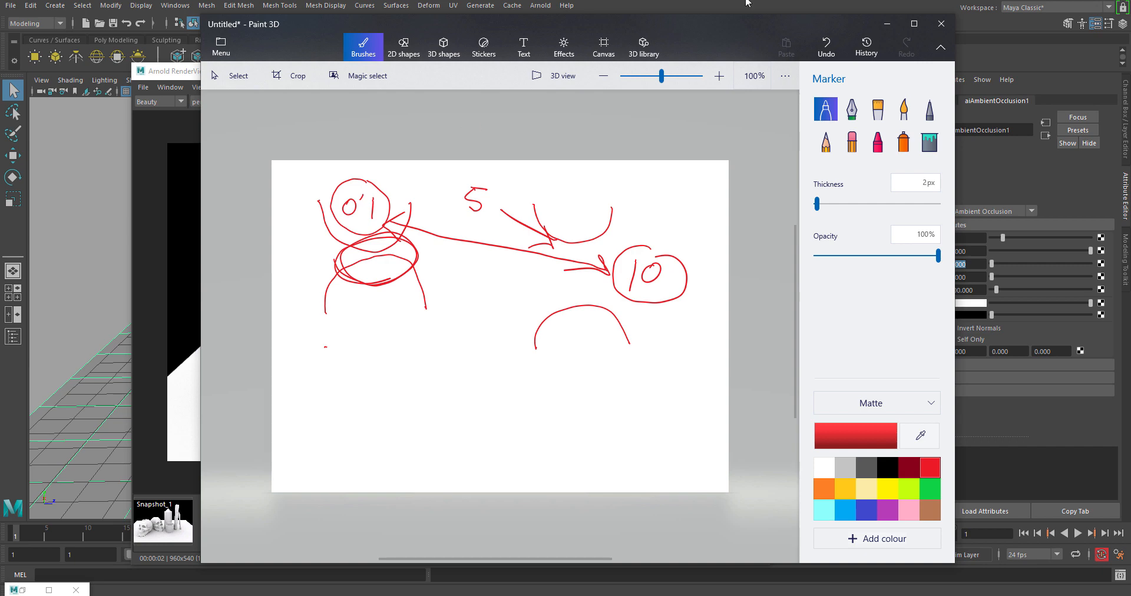
# Return to Maya and try the shader's Far Clip at 10 and 3, settling on 10
pyautogui.click(888, 25)
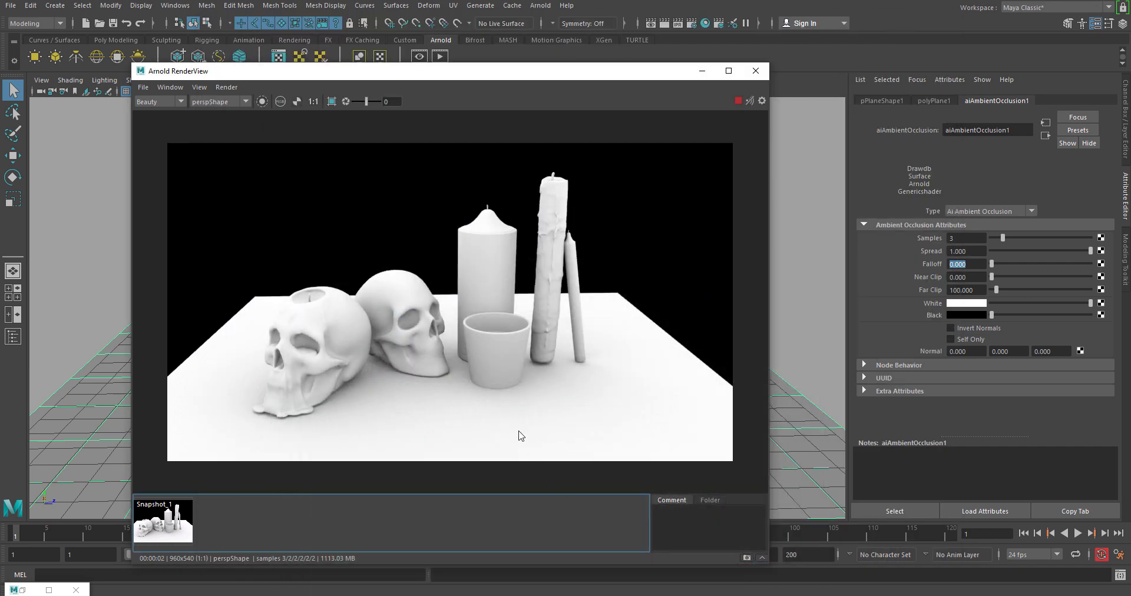
pyautogui.click(969, 276)
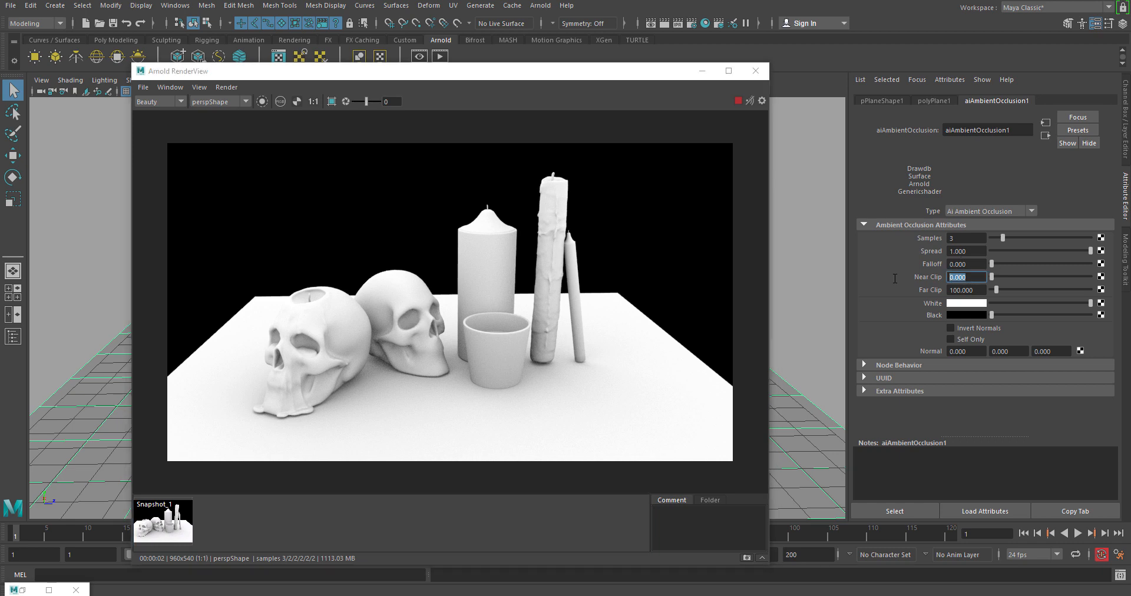
pyautogui.click(977, 290)
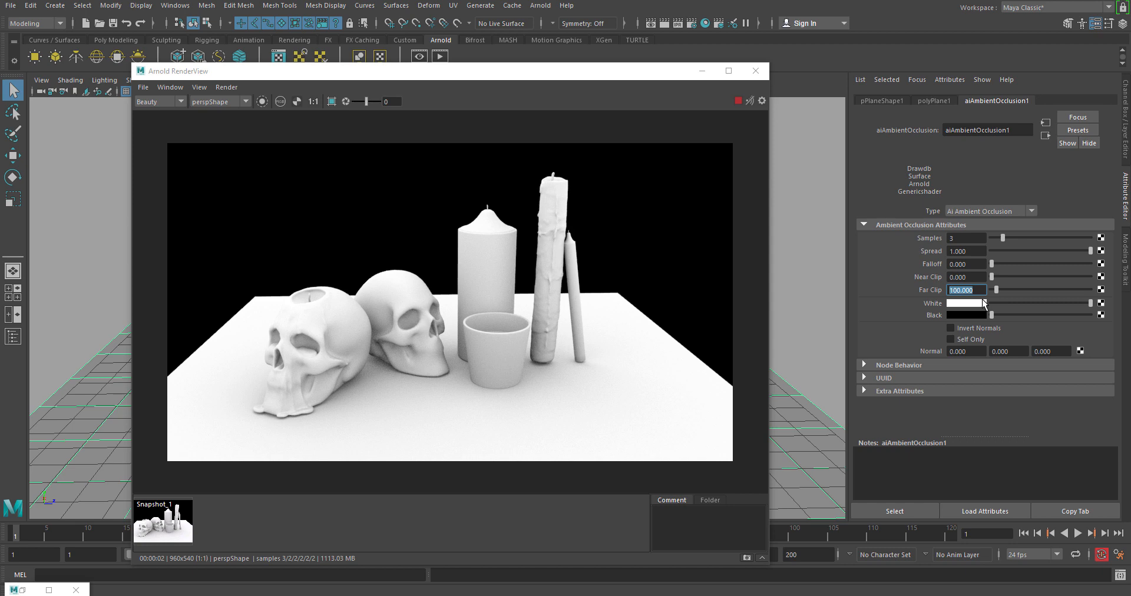
pyautogui.write('10')
pyautogui.press('Return')
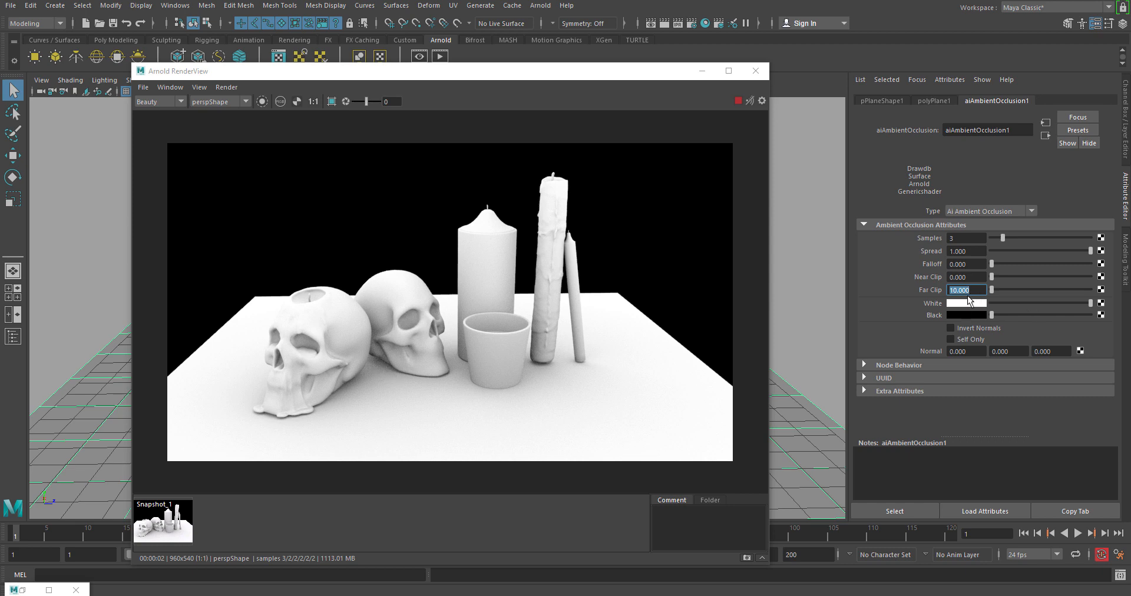
pyautogui.write('3')
pyautogui.press('Return')
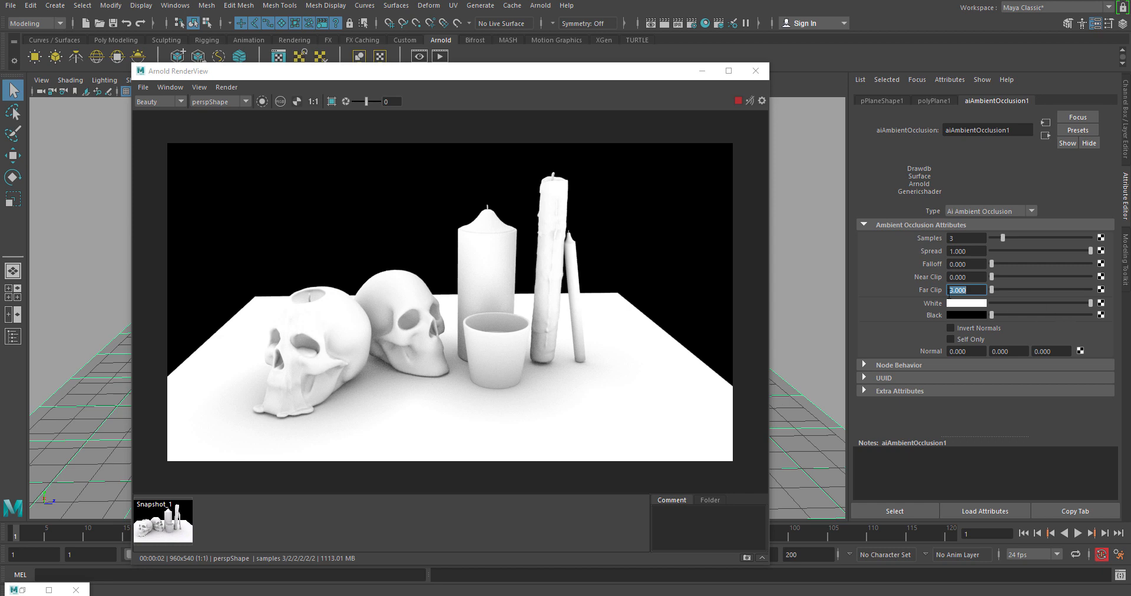
pyautogui.write('10')
pyautogui.press('Return')
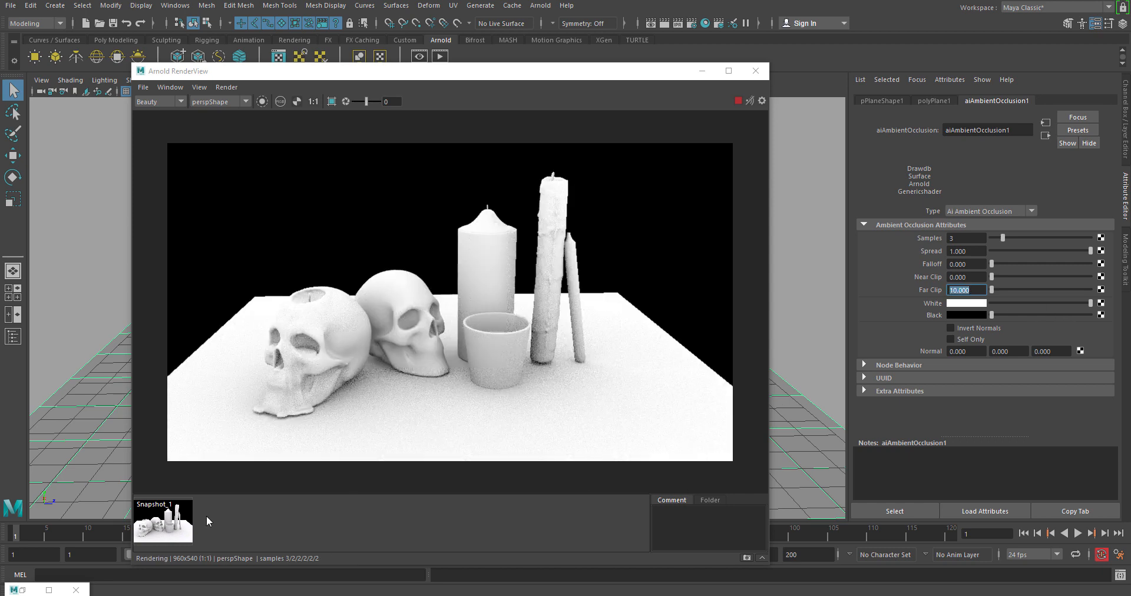
# Delete the stored render snapshot and store a new one of the current render
pyautogui.rightClick(159, 527)
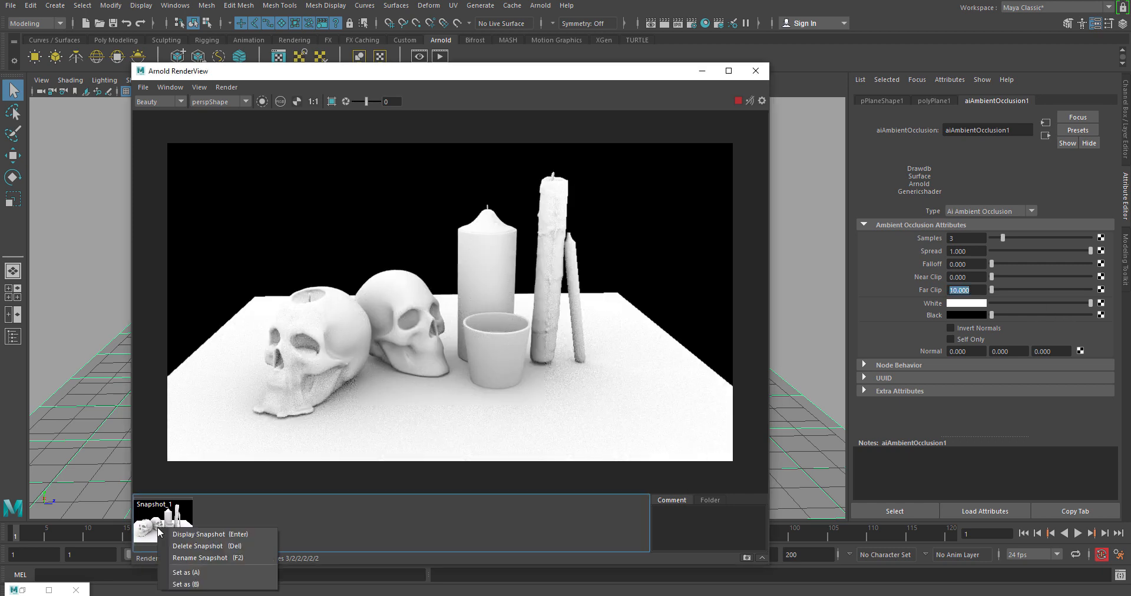
pyautogui.click(215, 545)
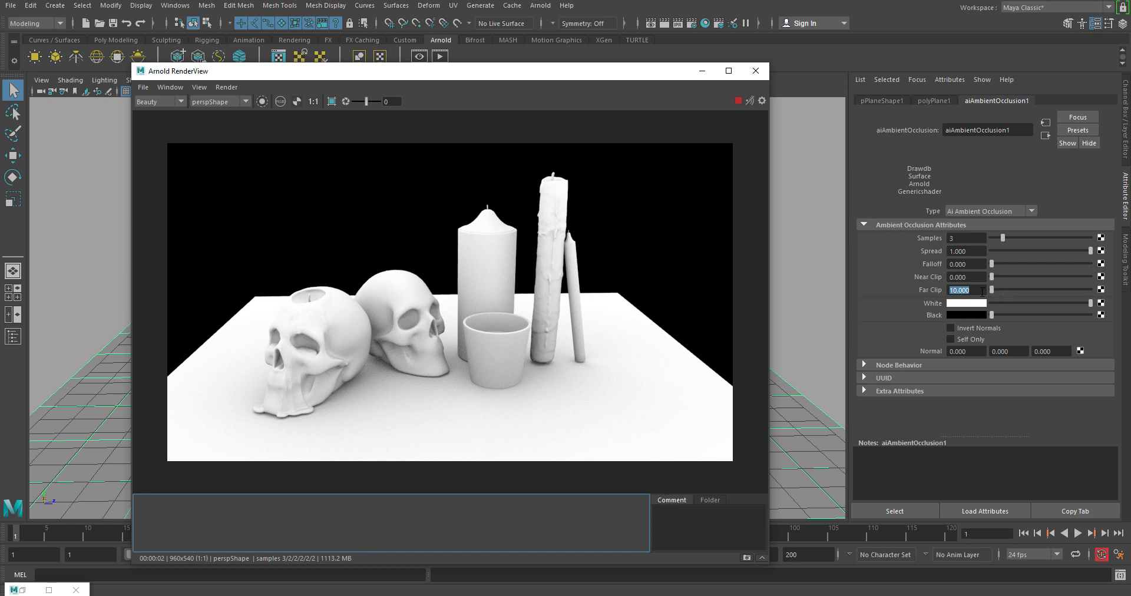
pyautogui.click(746, 558)
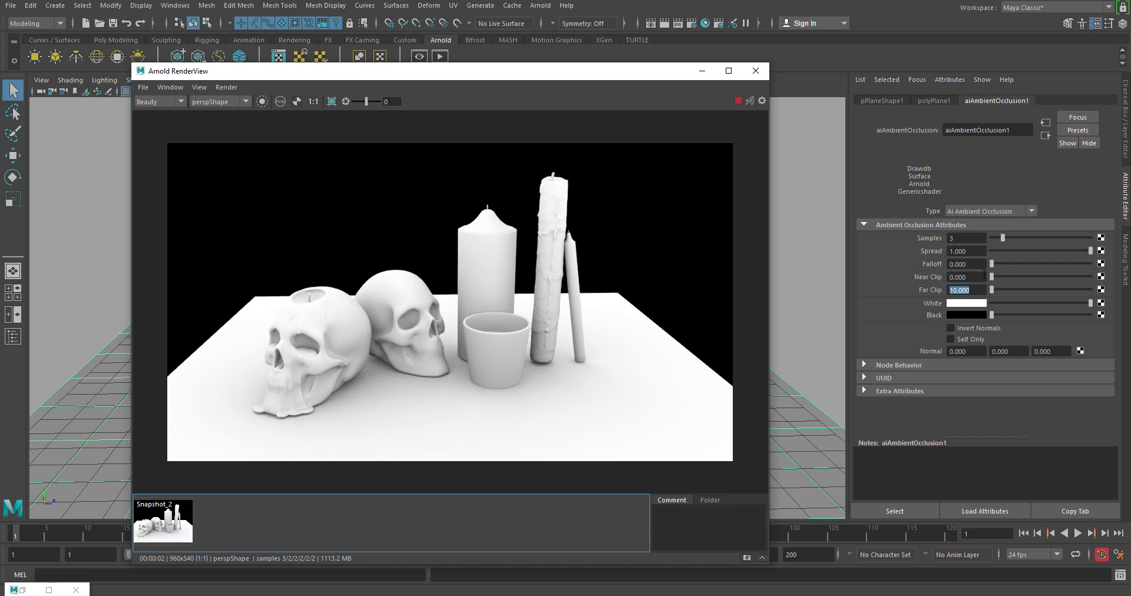
# Set the shader's Far Clip to 3 and store a second snapshot of the render
pyautogui.click(976, 289)
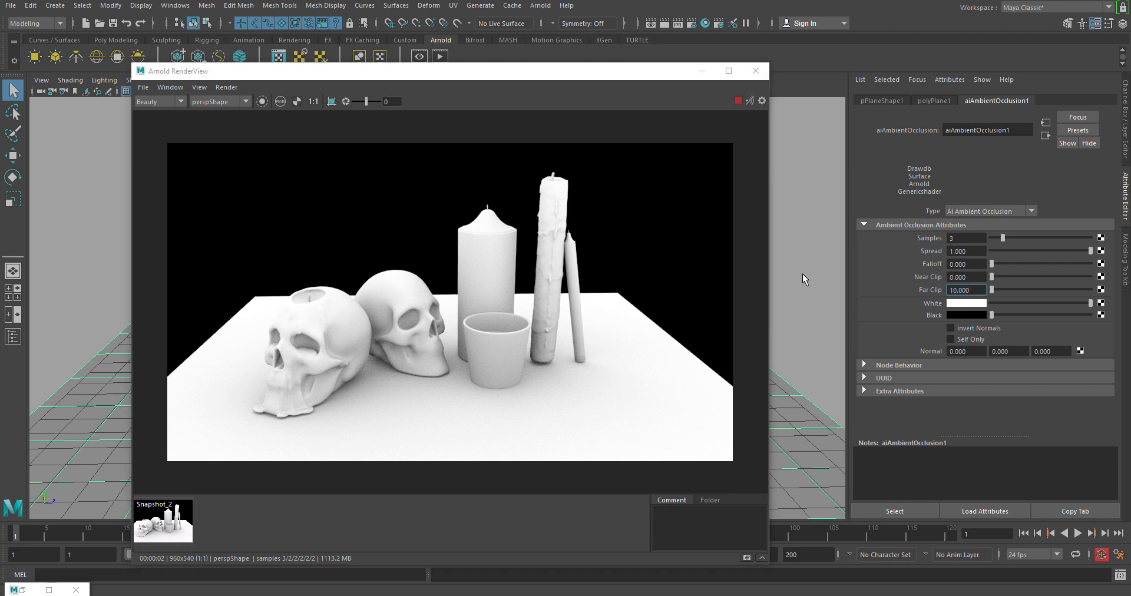
pyautogui.doubleClick(966, 290)
pyautogui.write('3')
pyautogui.press('Return')
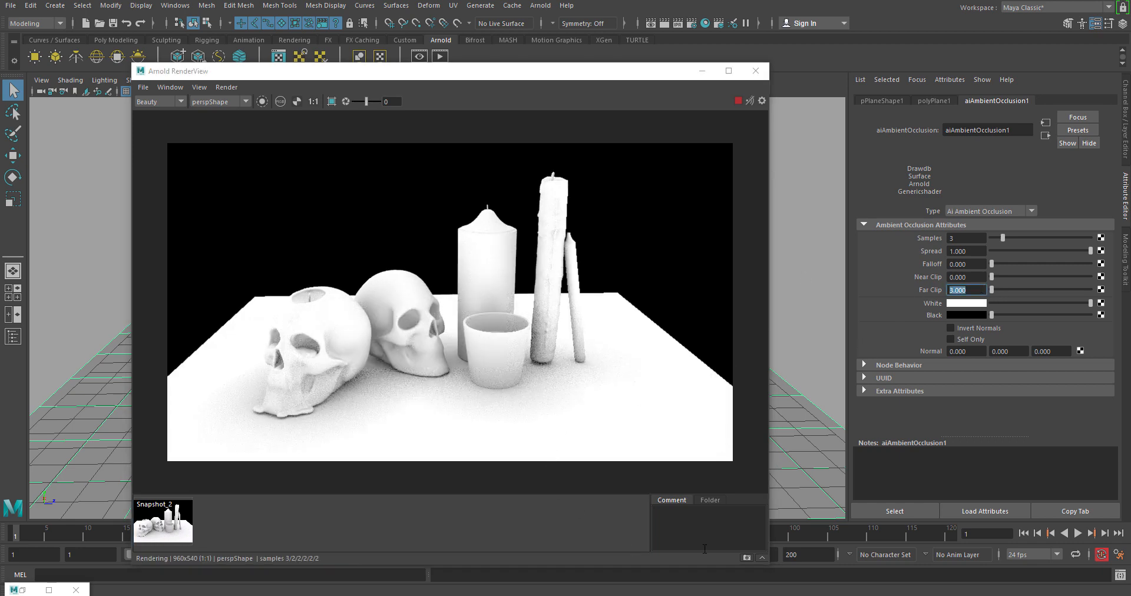
pyautogui.click(746, 558)
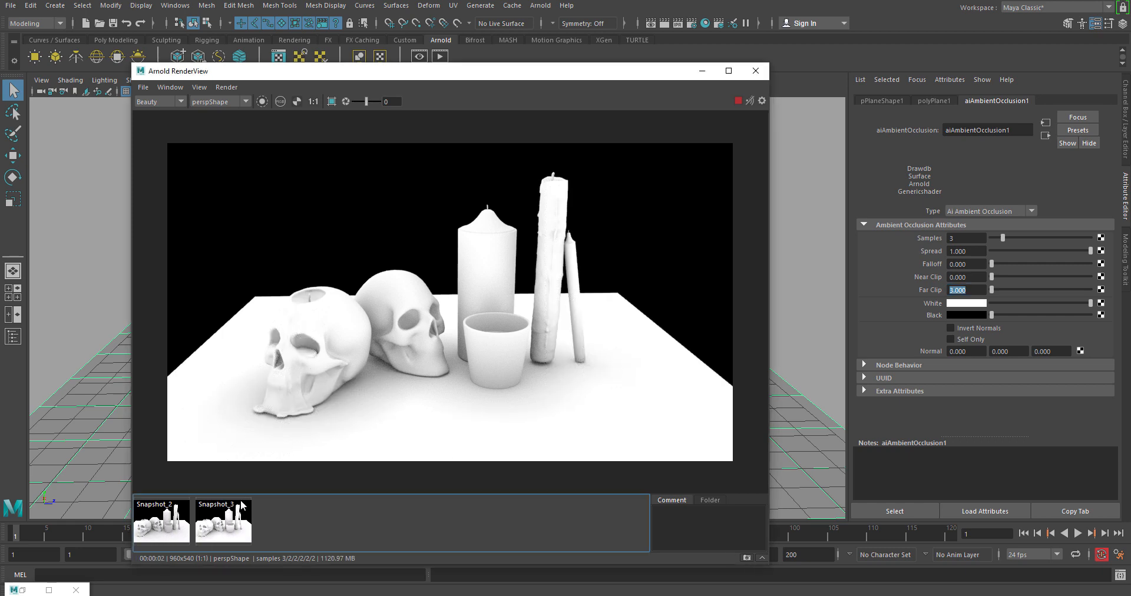
# Compare the two stored snapshots by displaying them alternately, examining how Far Clip changes the occlusion
pyautogui.click(154, 524)
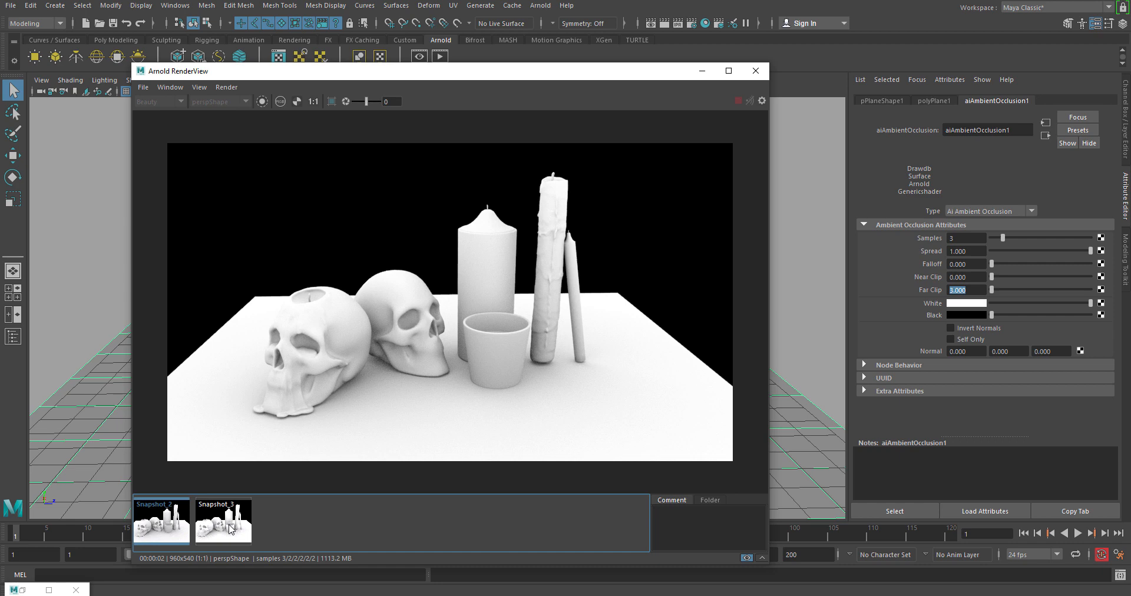
pyautogui.click(230, 529)
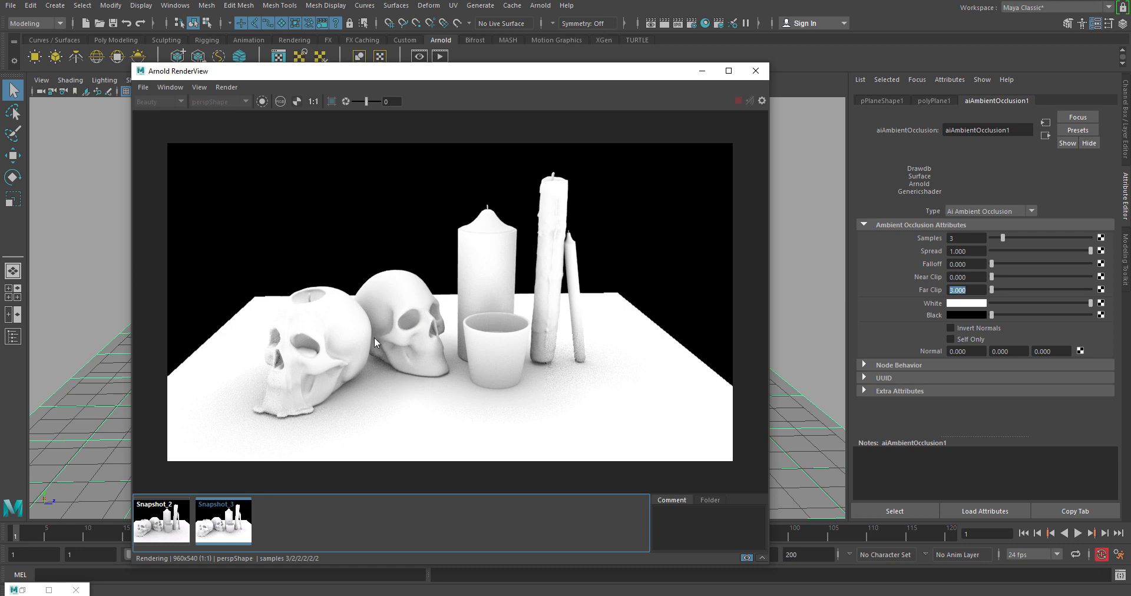
pyautogui.click(162, 521)
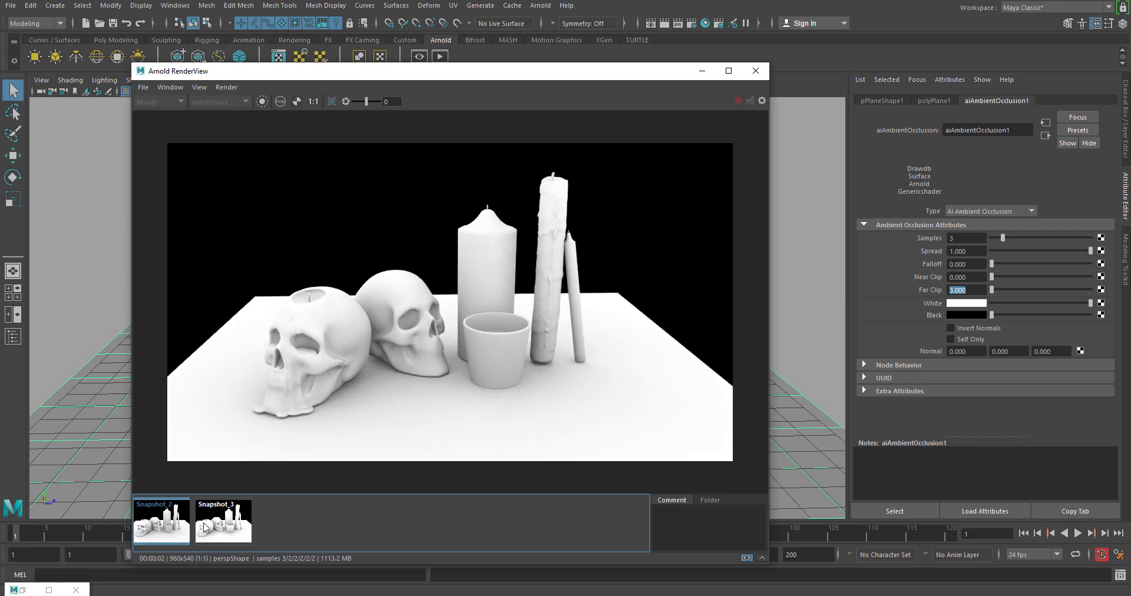
pyautogui.click(221, 526)
pyautogui.click(161, 524)
pyautogui.click(219, 526)
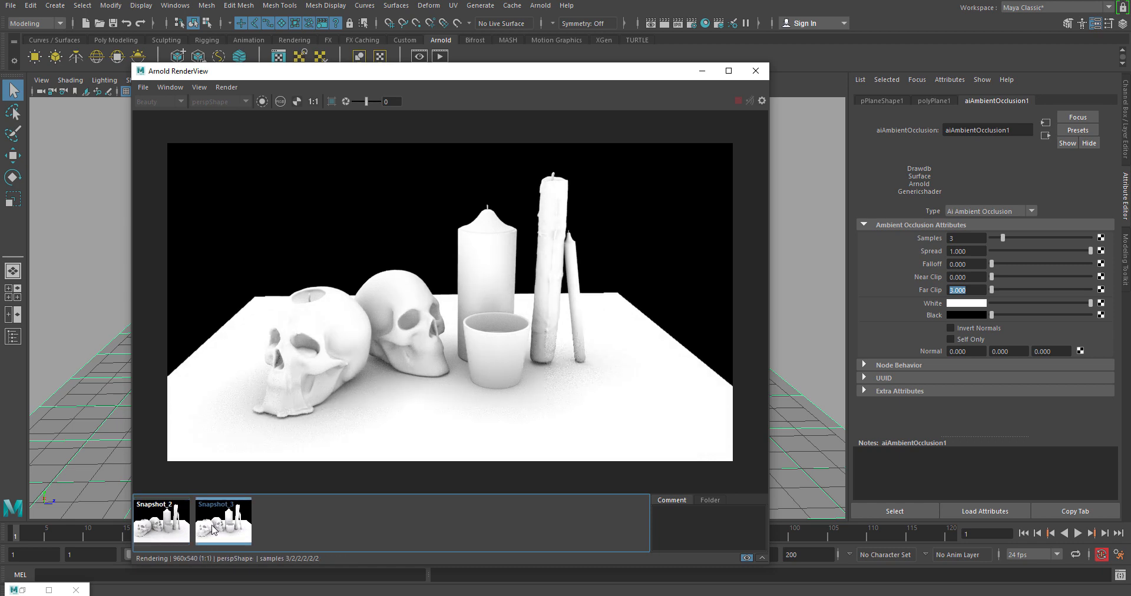
pyautogui.click(185, 529)
pyautogui.click(176, 532)
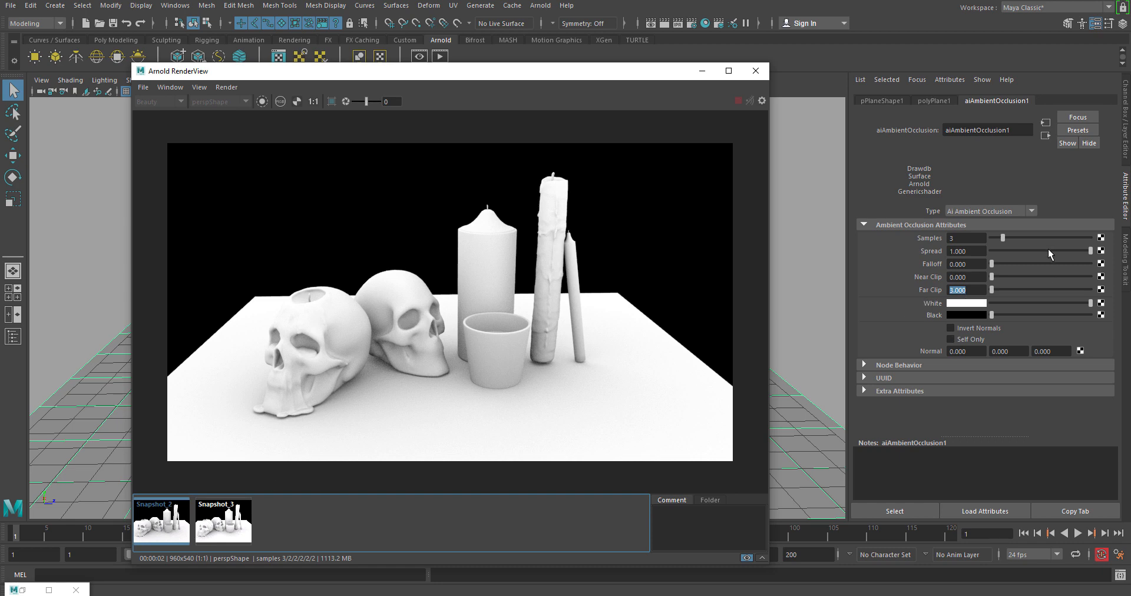
# Set the shader's Far Clip to 10 and Near Clip to 5, and return to the live render
pyautogui.click(976, 289)
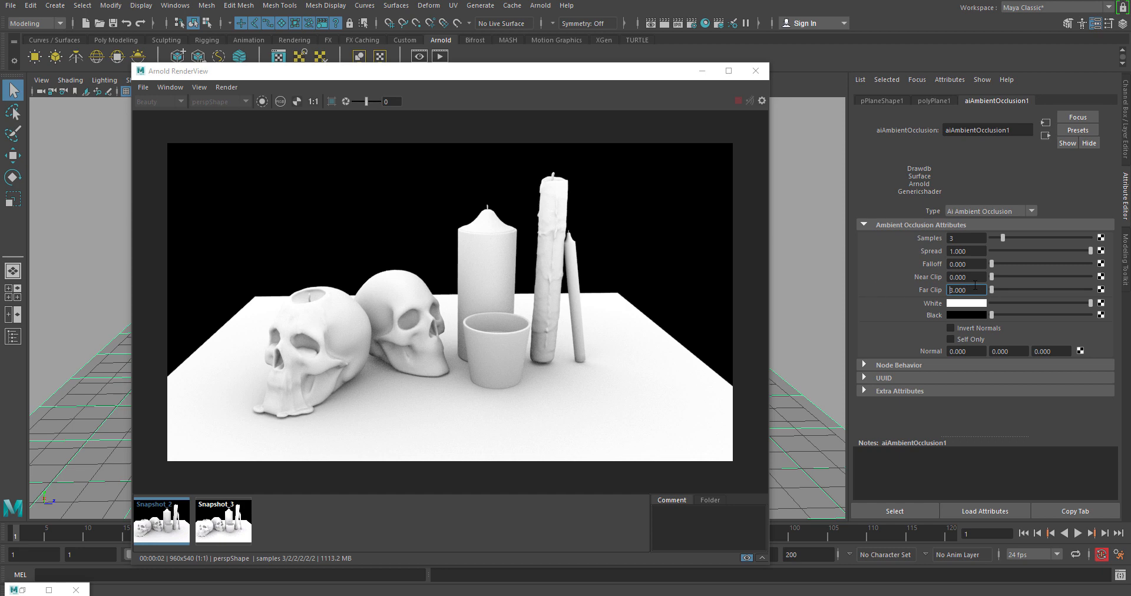
pyautogui.moveTo(967, 290); pyautogui.dragTo(921, 290)
pyautogui.write('10')
pyautogui.press('Return')
pyautogui.click(968, 277)
pyautogui.write('5')
pyautogui.press('Return')
pyautogui.click(172, 528)
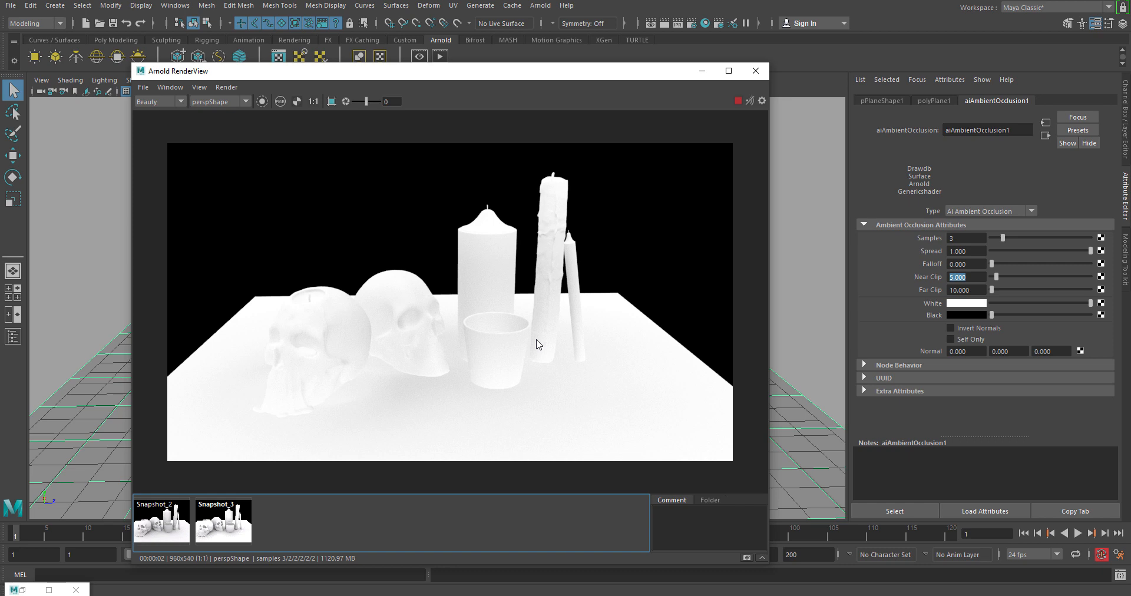
# Delete both stored snapshots from the render view
pyautogui.rightClick(222, 519)
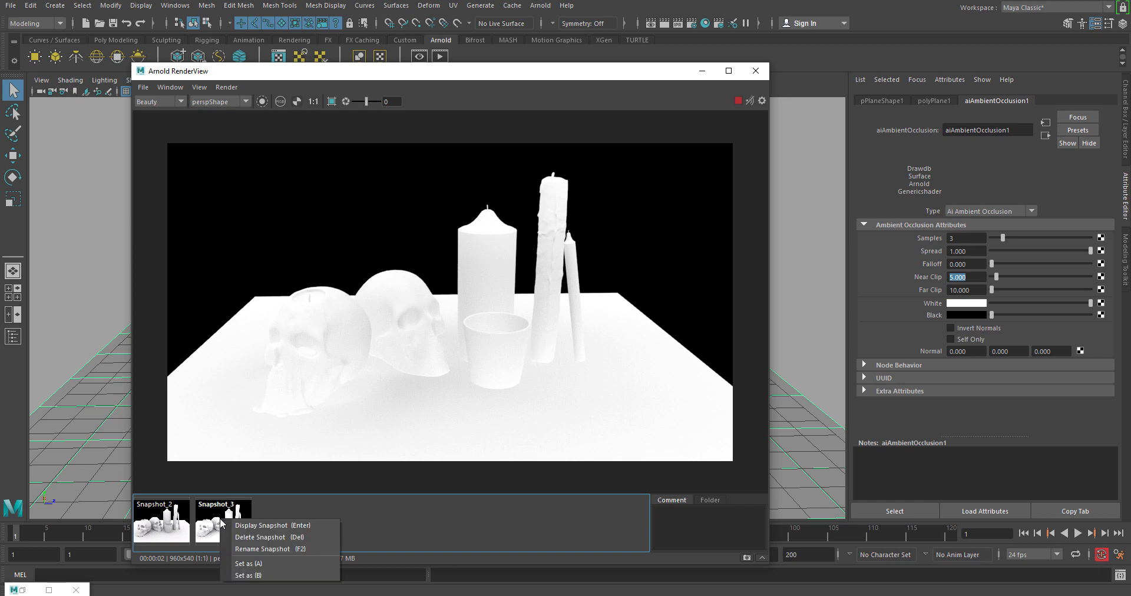
pyautogui.click(254, 537)
pyautogui.rightClick(158, 526)
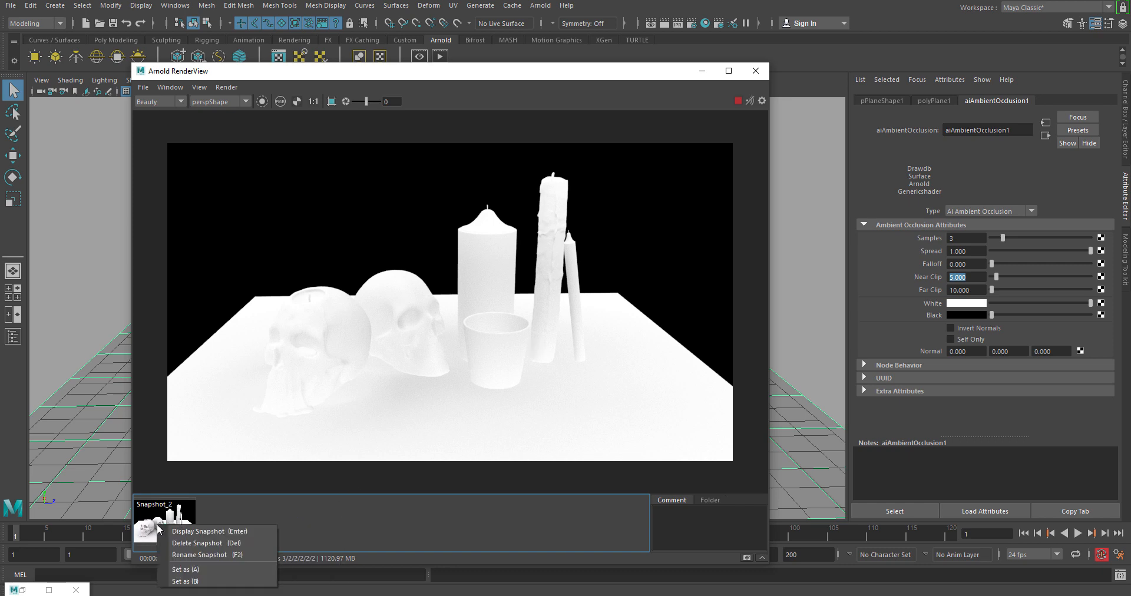
pyautogui.click(186, 543)
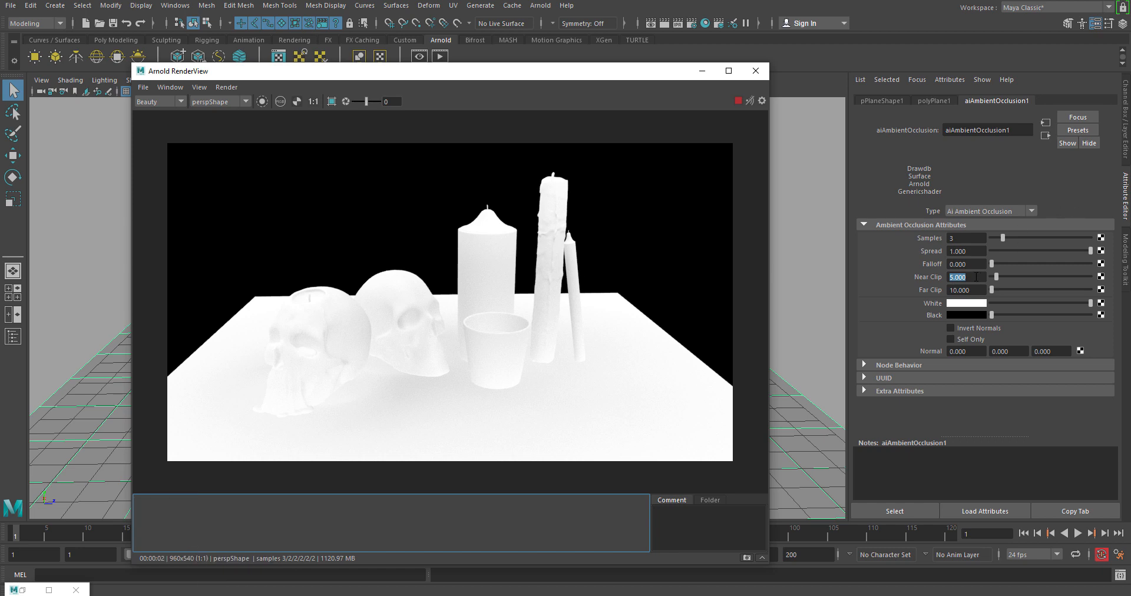
# Set the shader's Near Clip to 1 and inspect the occlusion around the skulls and cup in the render
pyautogui.click(975, 278)
pyautogui.moveTo(973, 278); pyautogui.dragTo(904, 275)
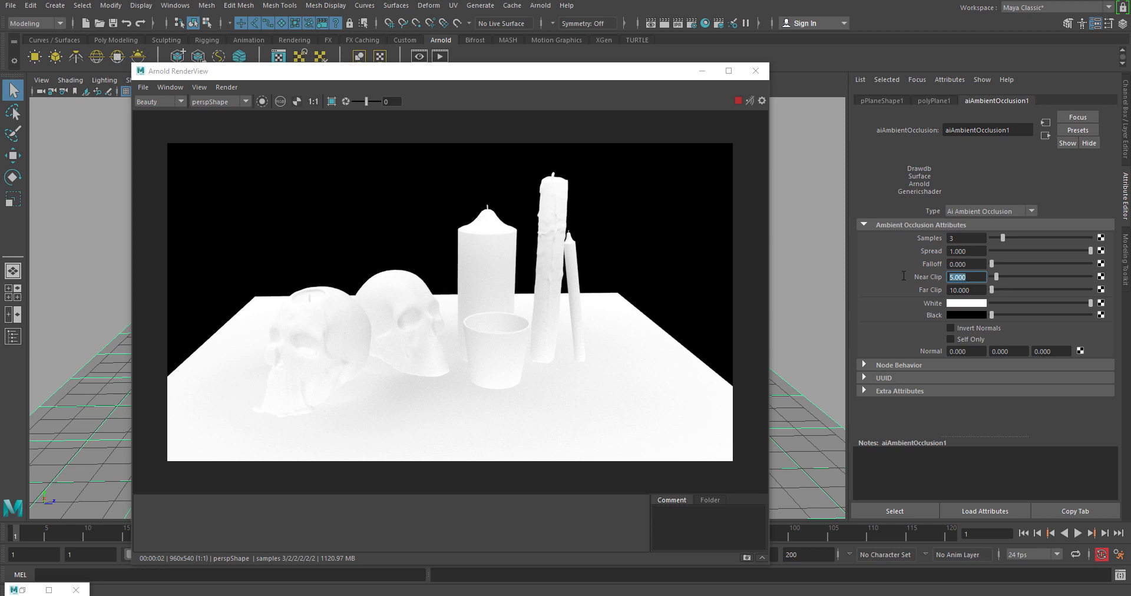
pyautogui.write('1')
pyautogui.press('Return')
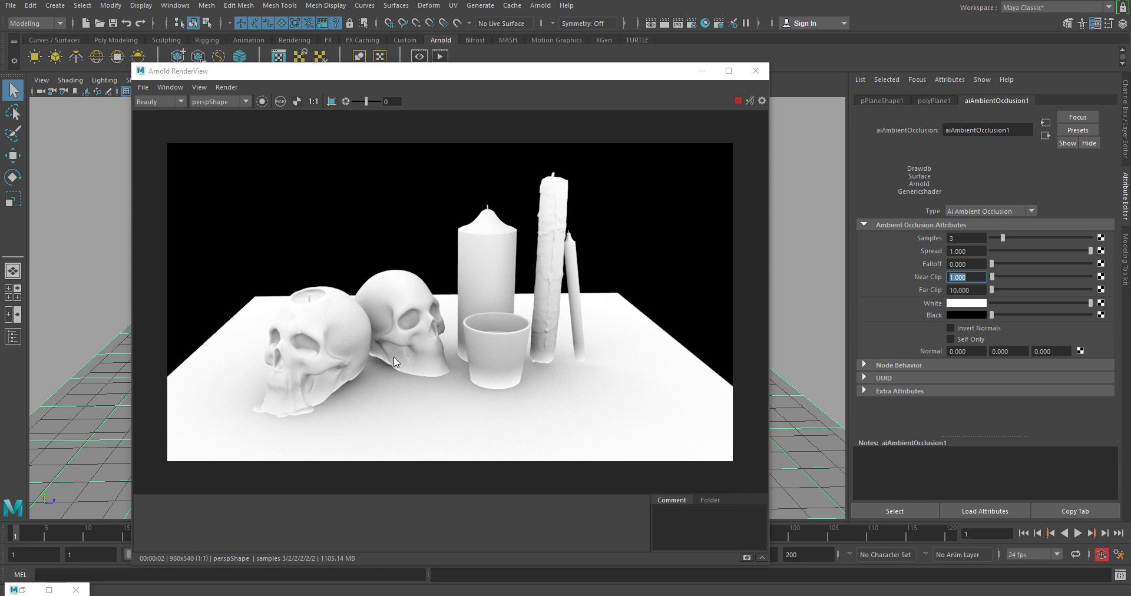
pyautogui.scroll(3, 419, 390)
pyautogui.scroll(-1, 359, 430)
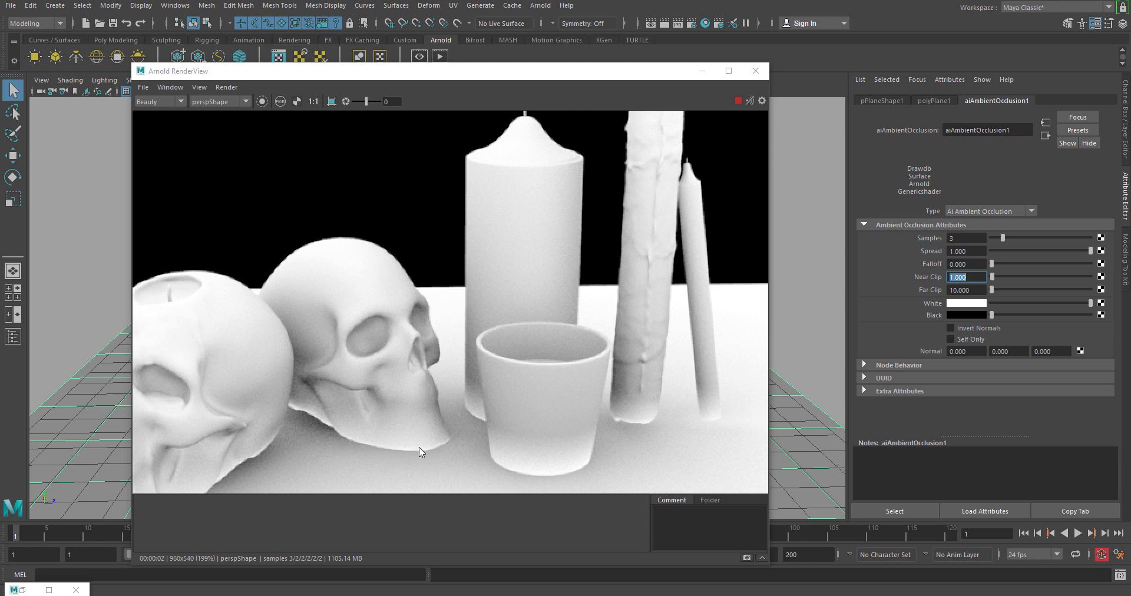
# Leave the shader's White colour as it is and set its Black colour to red, examining the tinted occlusion
pyautogui.click(962, 303)
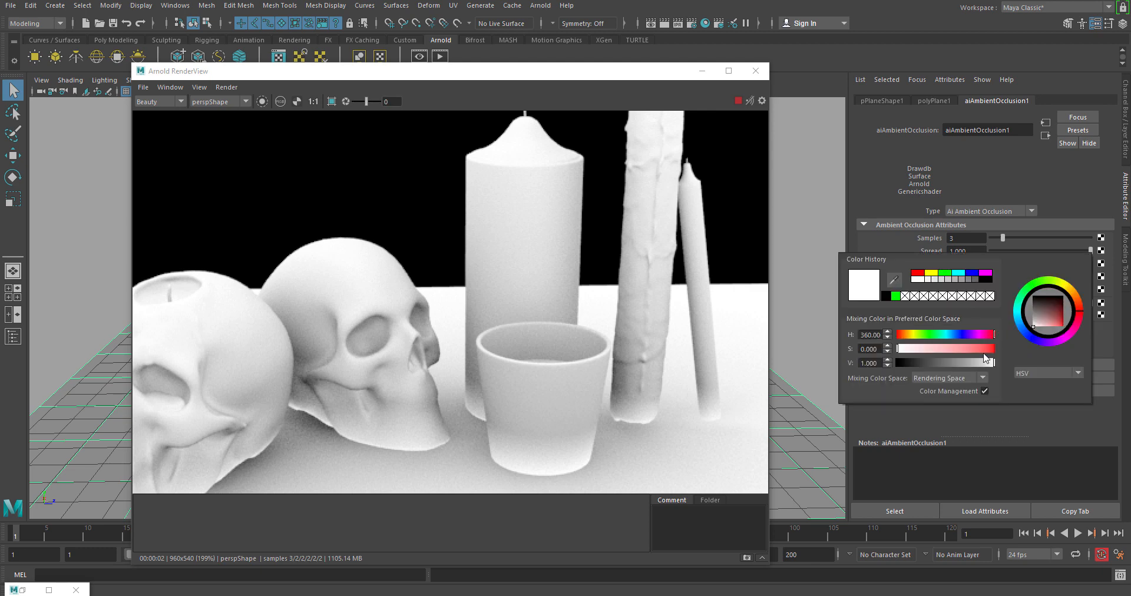
pyautogui.moveTo(984, 355); pyautogui.dragTo(894, 351)
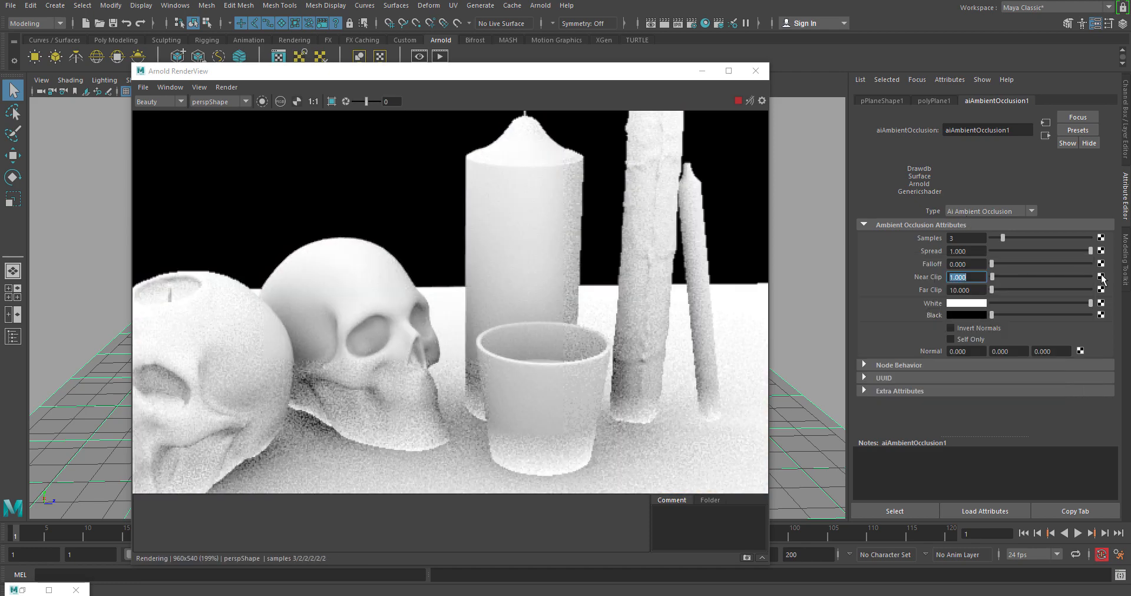
pyautogui.click(970, 315)
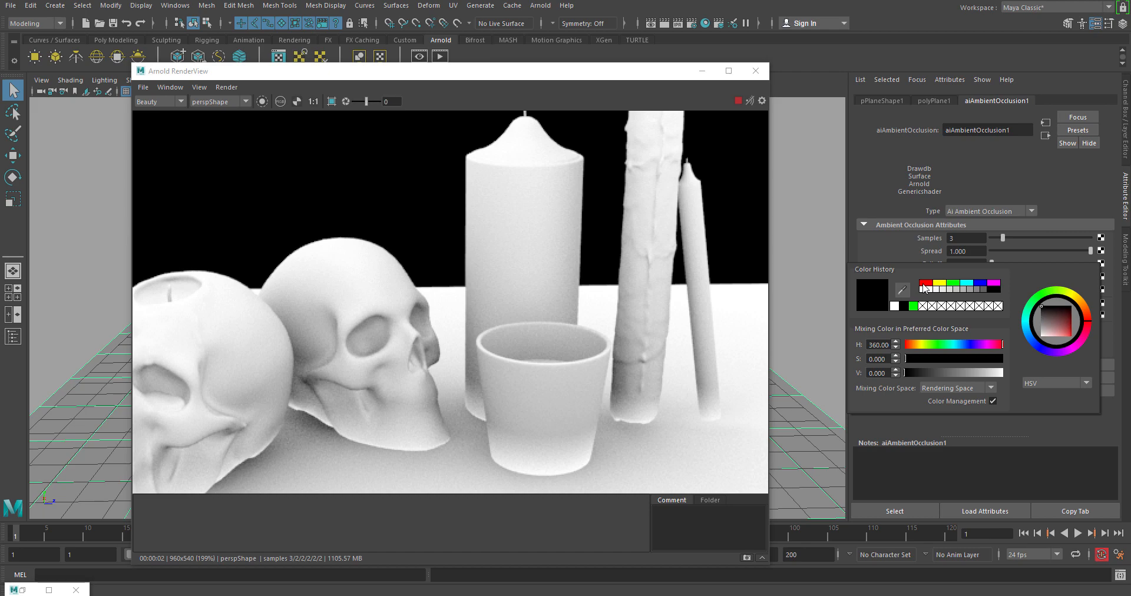
pyautogui.click(924, 284)
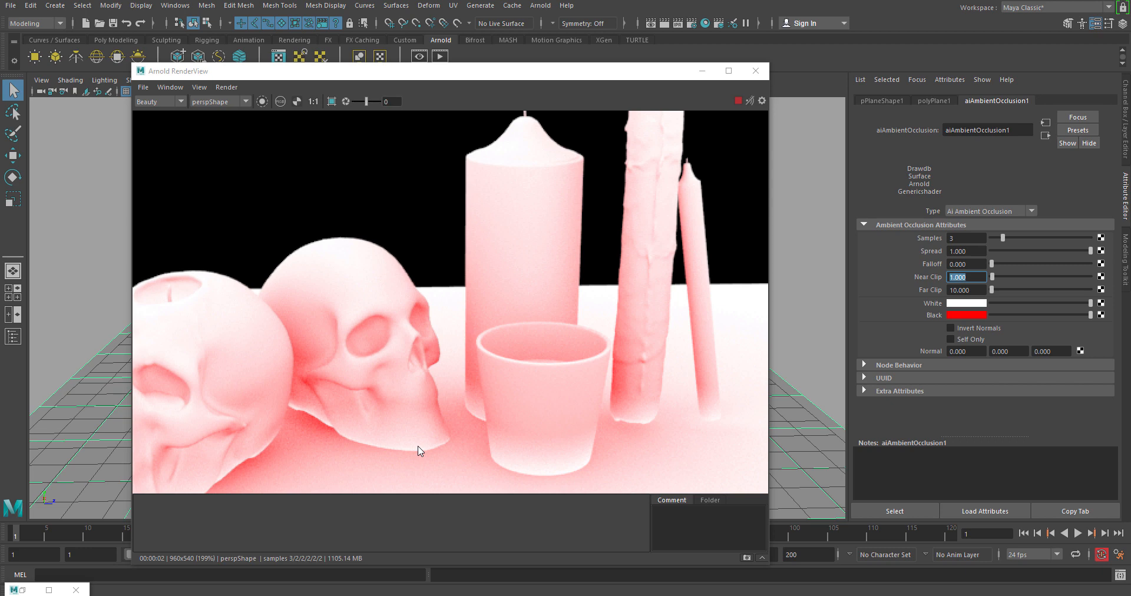
pyautogui.scroll(-2, 542, 337)
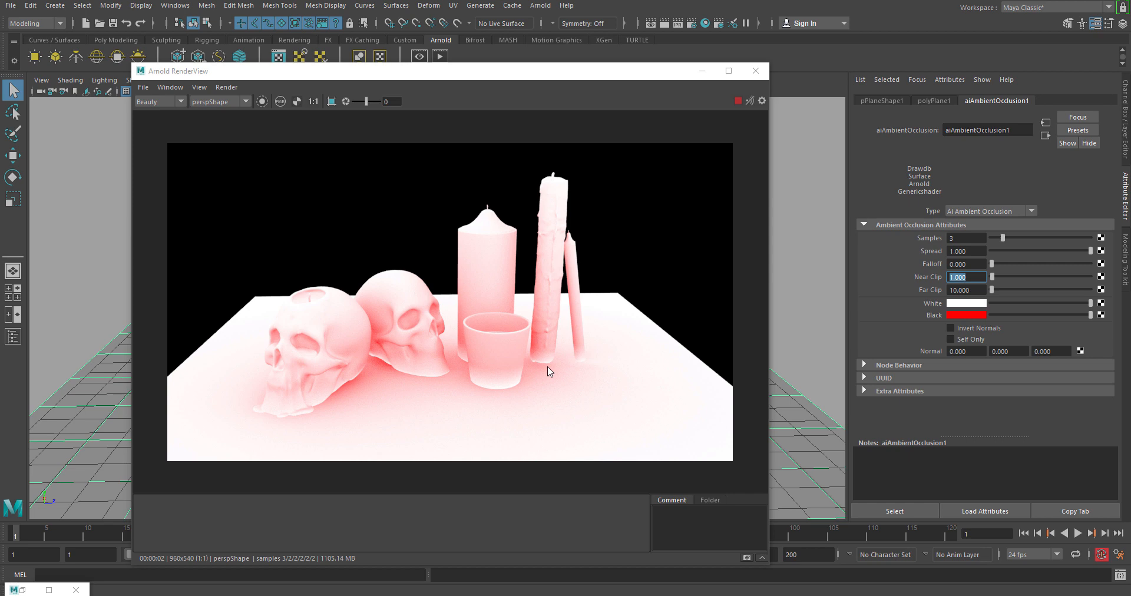
# Restore the shader's Black colour to black and set its Near Clip to 0
pyautogui.click(970, 315)
pyautogui.click(923, 310)
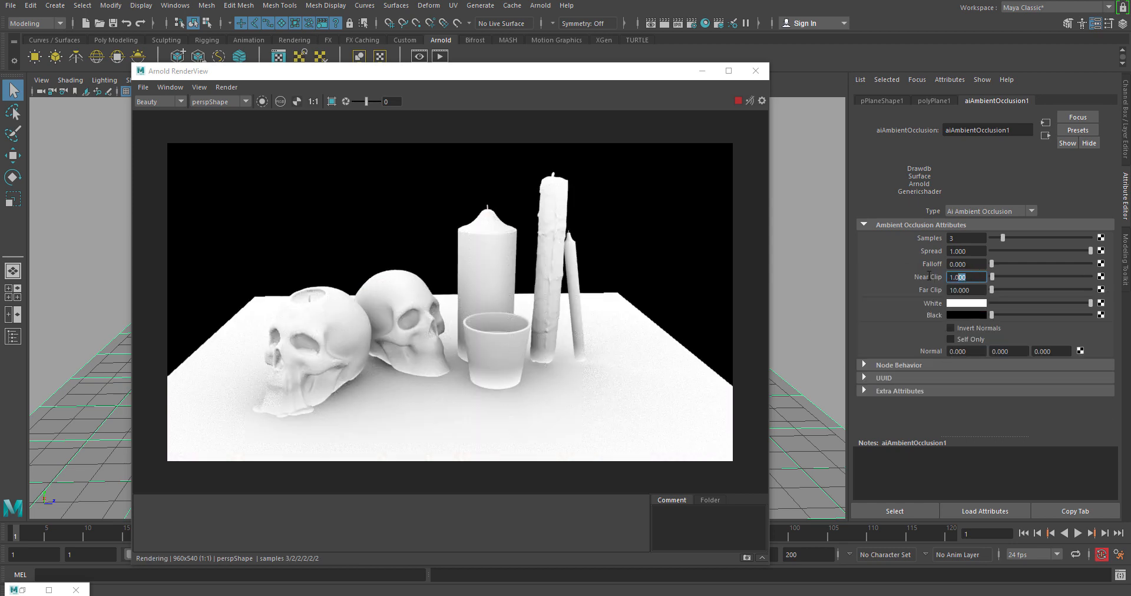
pyautogui.write('0')
pyautogui.press('Return')
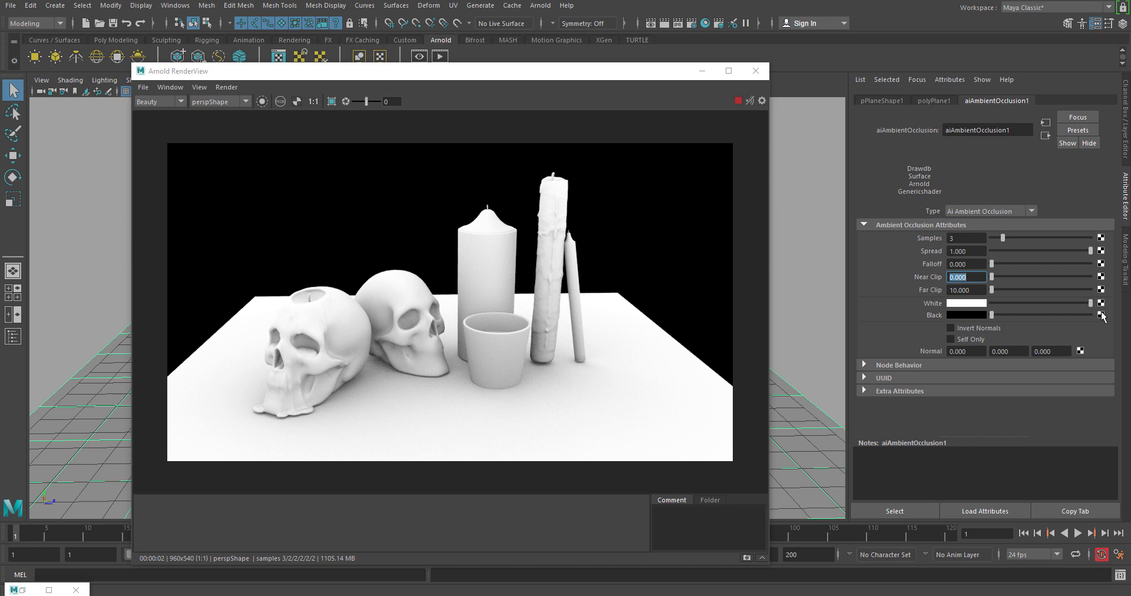
# Try swapping the shader's White and Black colours, and restore them to white and black
pyautogui.moveTo(1091, 304)
pyautogui.mouseDown()
pyautogui.moveTo(939, 303)
pyautogui.moveTo(1090, 314)
pyautogui.mouseUp()
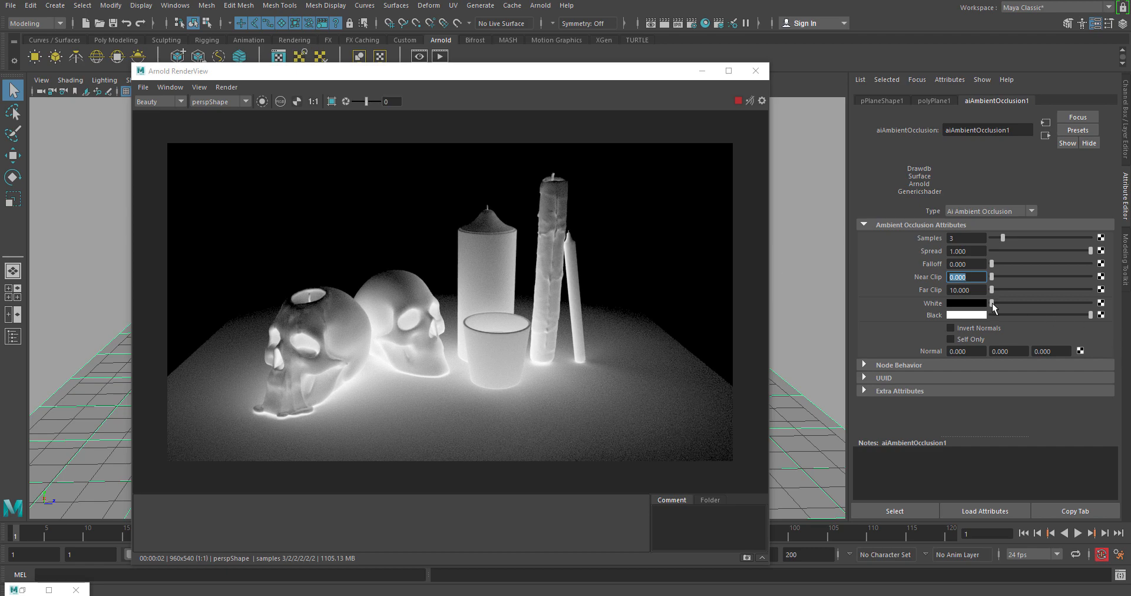
pyautogui.moveTo(992, 303)
pyautogui.mouseDown()
pyautogui.moveTo(1093, 320)
pyautogui.moveTo(991, 315)
pyautogui.mouseUp()
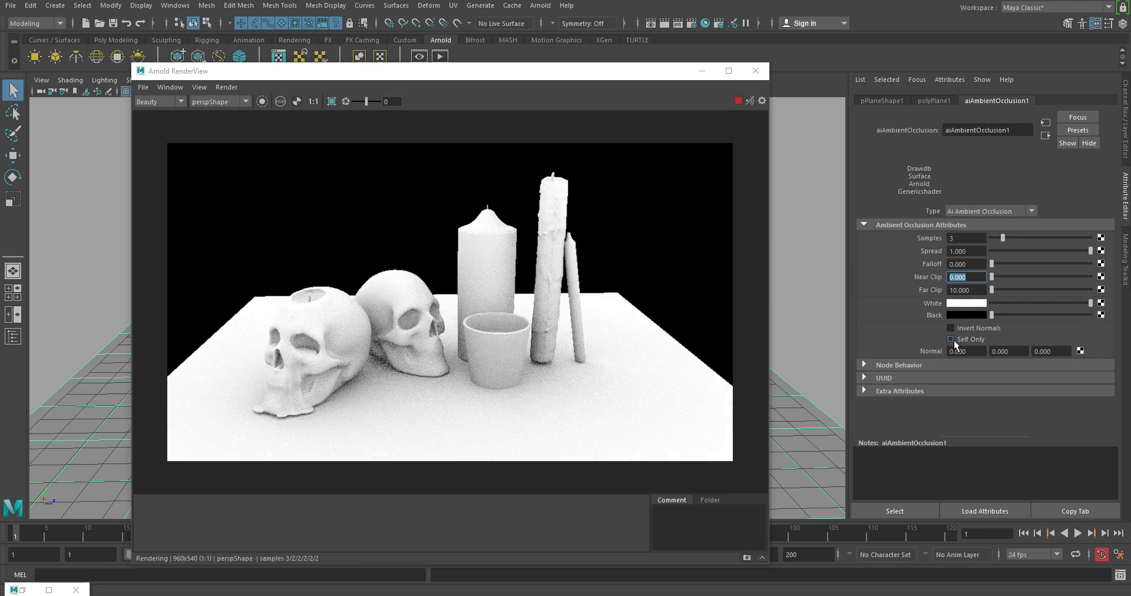
# Try Invert Normals on the ambient occlusion shader, check the render, and turn the option off again
pyautogui.click(957, 331)
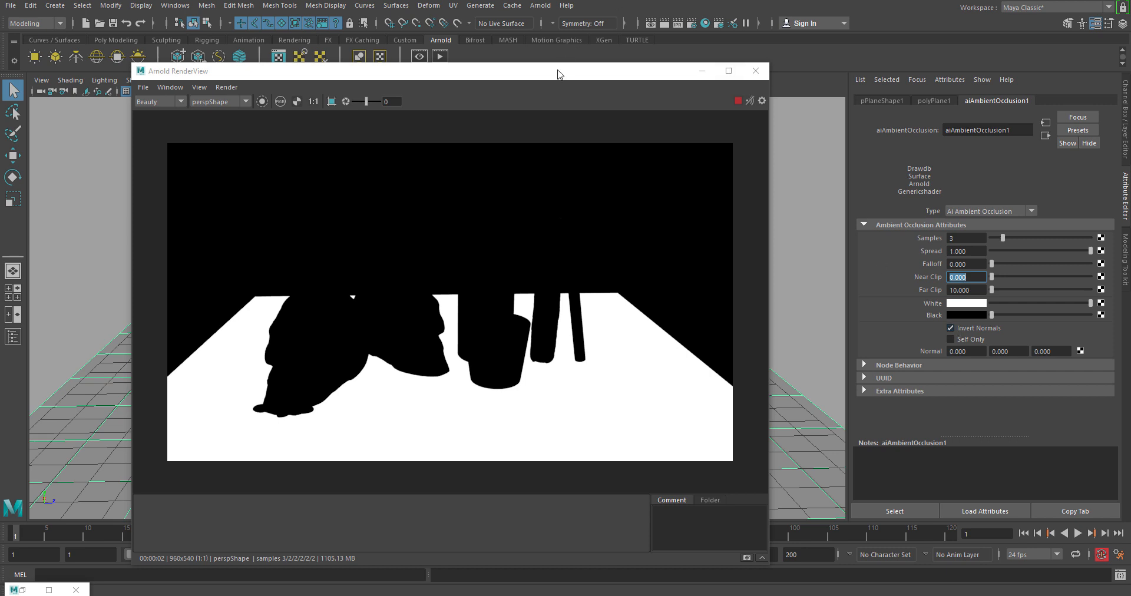
pyautogui.moveTo(558, 72); pyautogui.dragTo(777, 47)
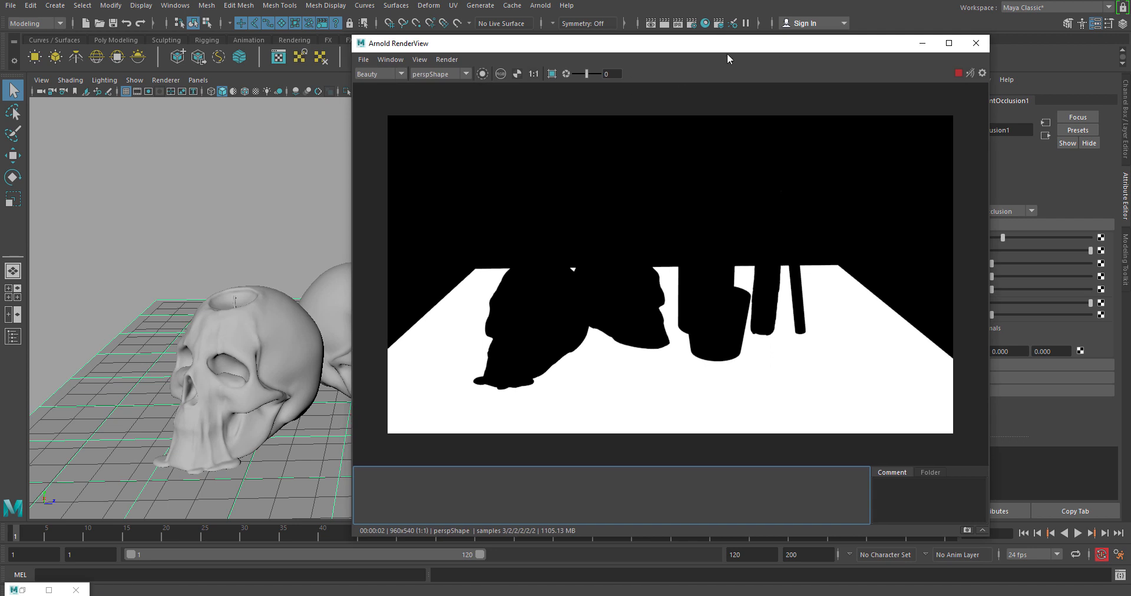
pyautogui.moveTo(727, 54); pyautogui.dragTo(517, 67)
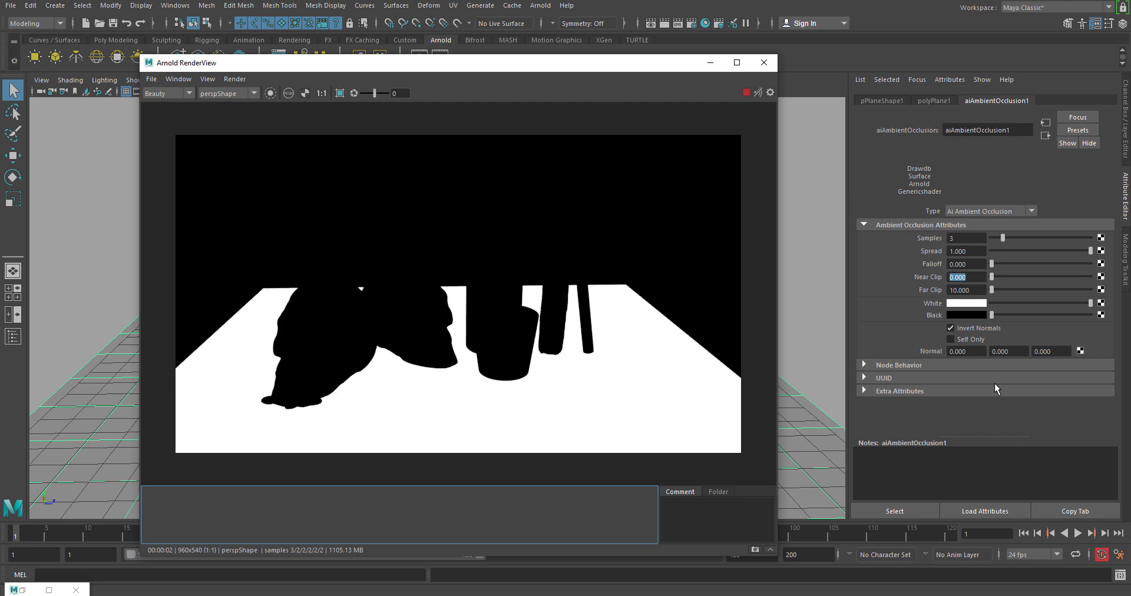
pyautogui.click(989, 329)
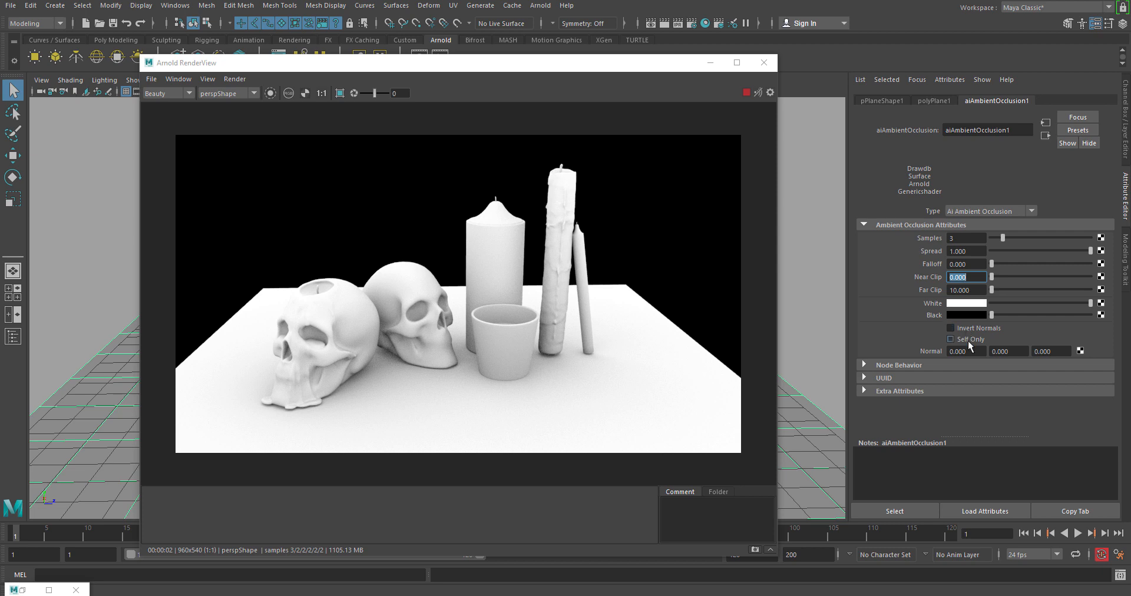
# Create a polygon sphere at the scene origin, moving the render view aside to reveal the viewport
pyautogui.moveTo(479, 64); pyautogui.dragTo(763, 63)
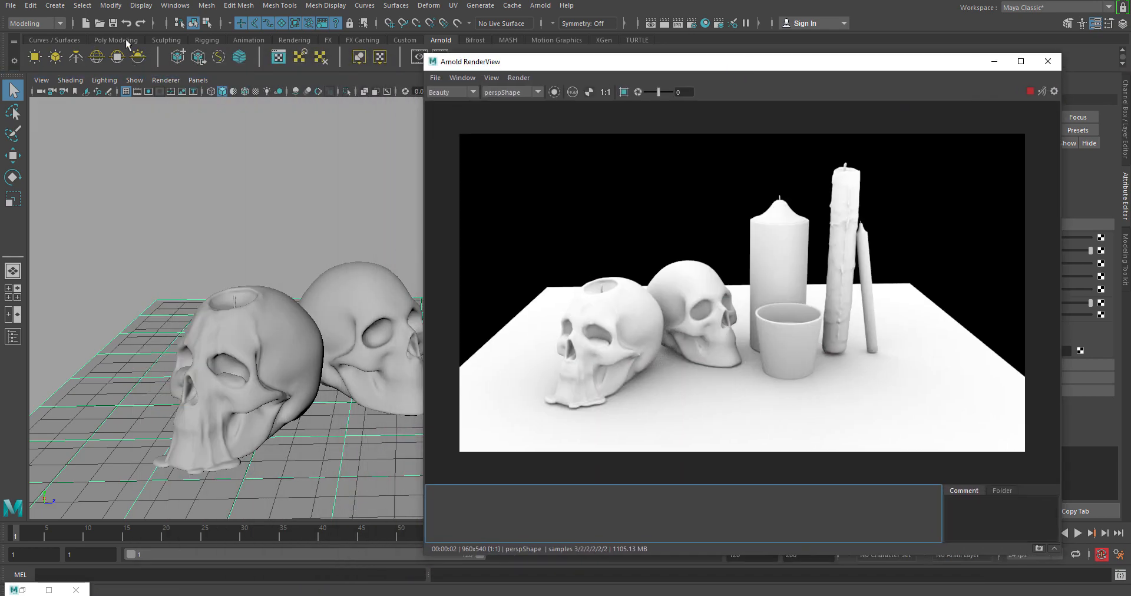
pyautogui.click(121, 41)
pyautogui.click(34, 56)
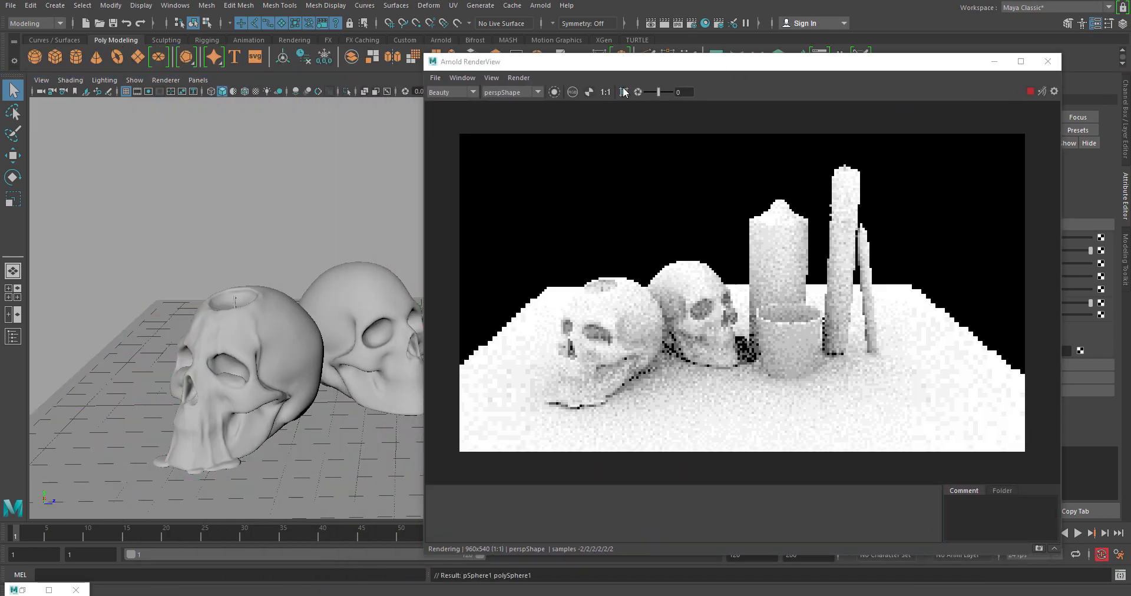
pyautogui.moveTo(589, 63); pyautogui.dragTo(906, 60)
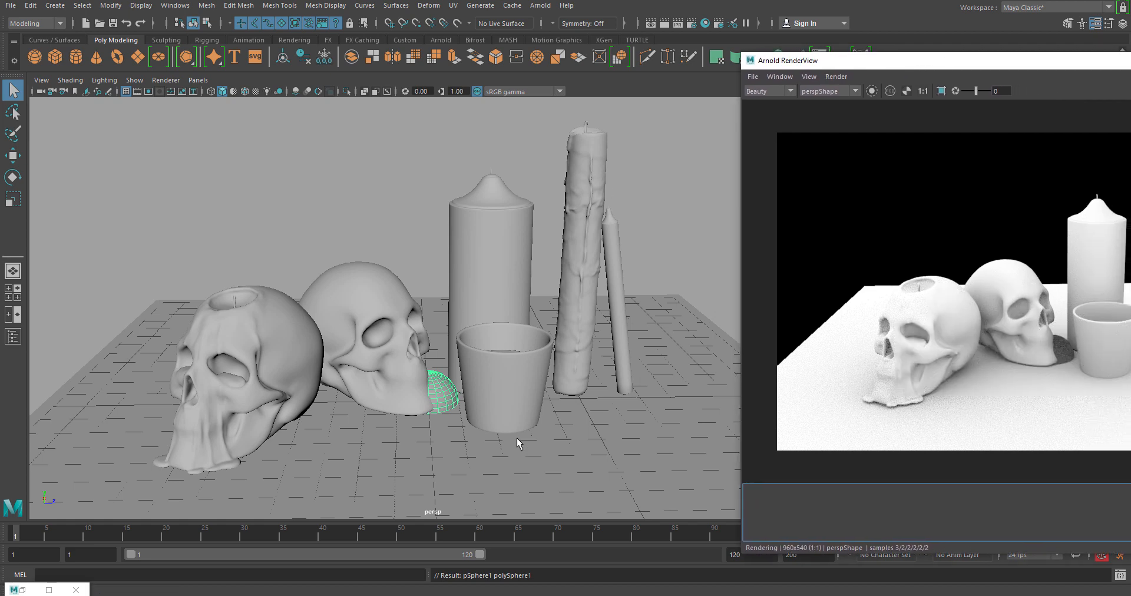
# Move the new sphere forward to the open ground in front of the second skull and the cup
pyautogui.click(443, 391)
pyautogui.press('w')
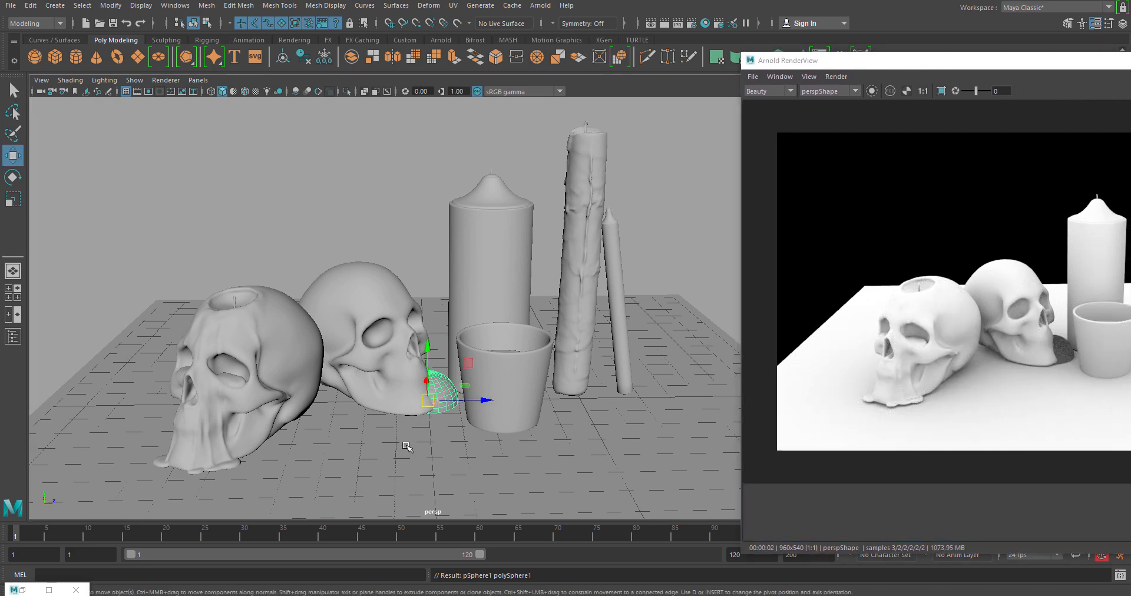
pyautogui.keyDown('alt'); pyautogui.moveTo(408, 444); pyautogui.dragTo(482, 451); pyautogui.keyUp('alt')
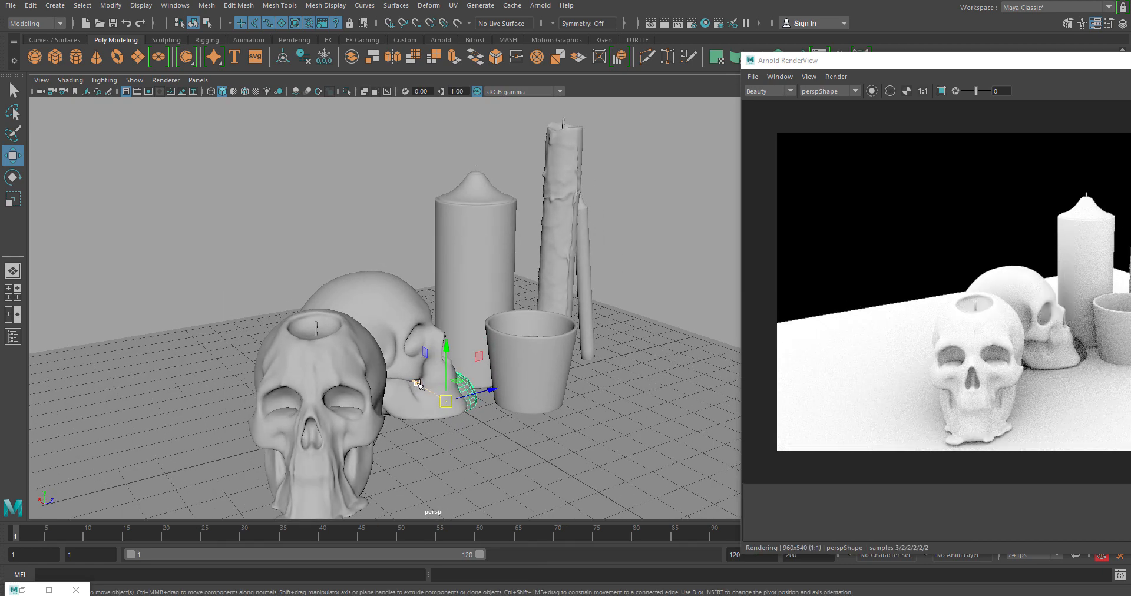
pyautogui.moveTo(414, 385); pyautogui.dragTo(531, 402)
pyautogui.keyDown('alt'); pyautogui.moveTo(610, 437); pyautogui.dragTo(575, 434); pyautogui.keyUp('alt')
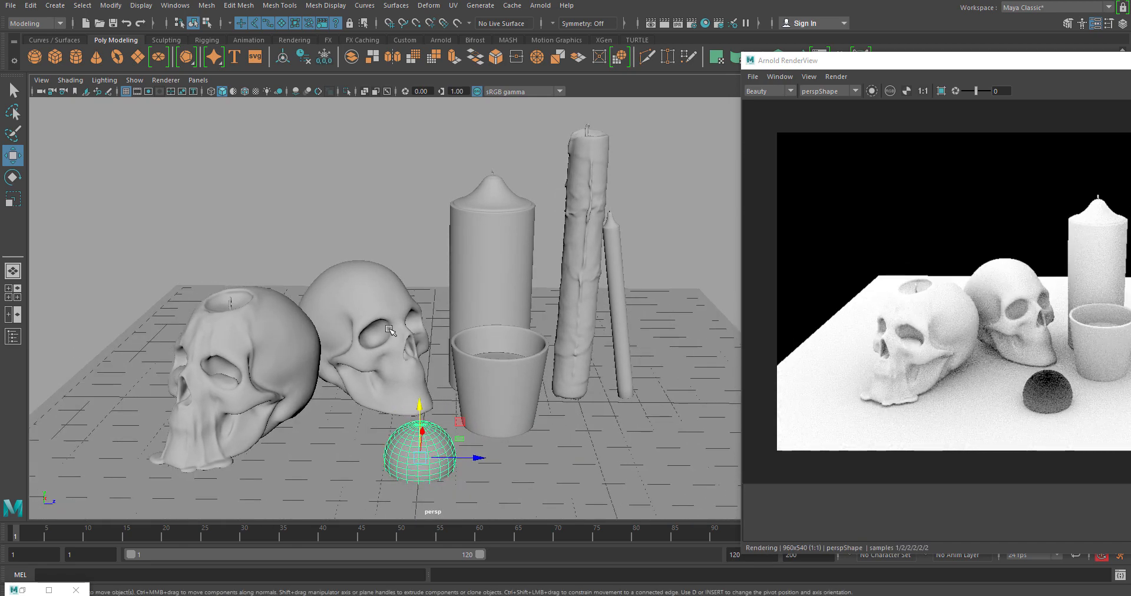
pyautogui.keyDown('alt'); pyautogui.moveTo(448, 394); pyautogui.dragTo(425, 354, button='middle'); pyautogui.keyUp('alt')
pyautogui.keyDown('alt'); pyautogui.moveTo(431, 429); pyautogui.dragTo(446, 428); pyautogui.keyUp('alt')
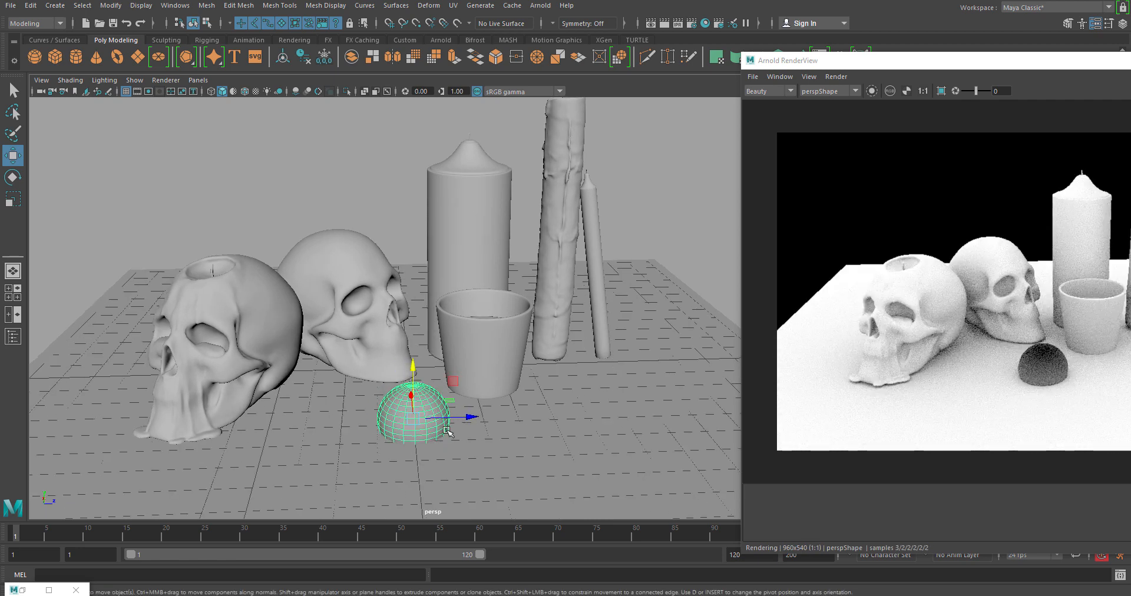
# Try Self Only on the ground plane's aiAmbientOcclusion shader, compare the render, and turn the option off again
pyautogui.moveTo(863, 66); pyautogui.dragTo(593, 26)
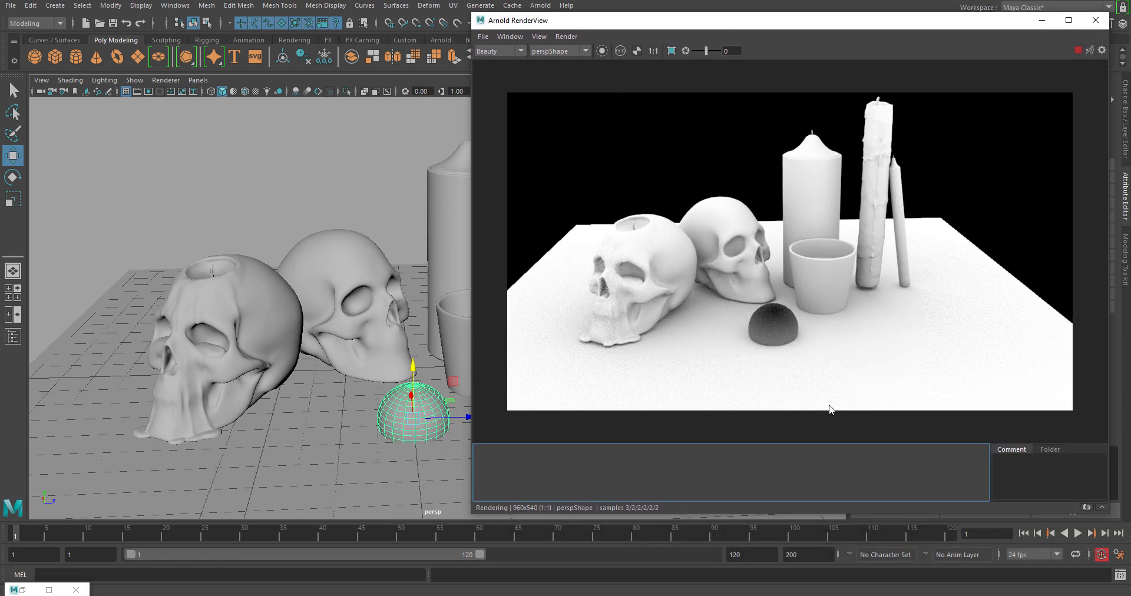
pyautogui.moveTo(789, 21); pyautogui.dragTo(446, 63)
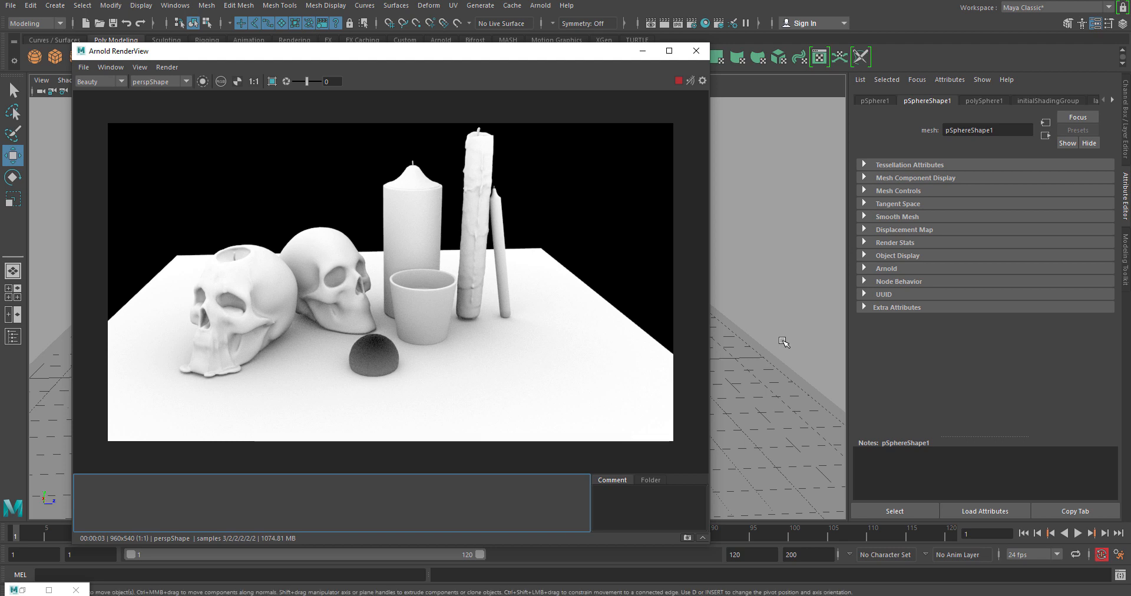
pyautogui.click(760, 398)
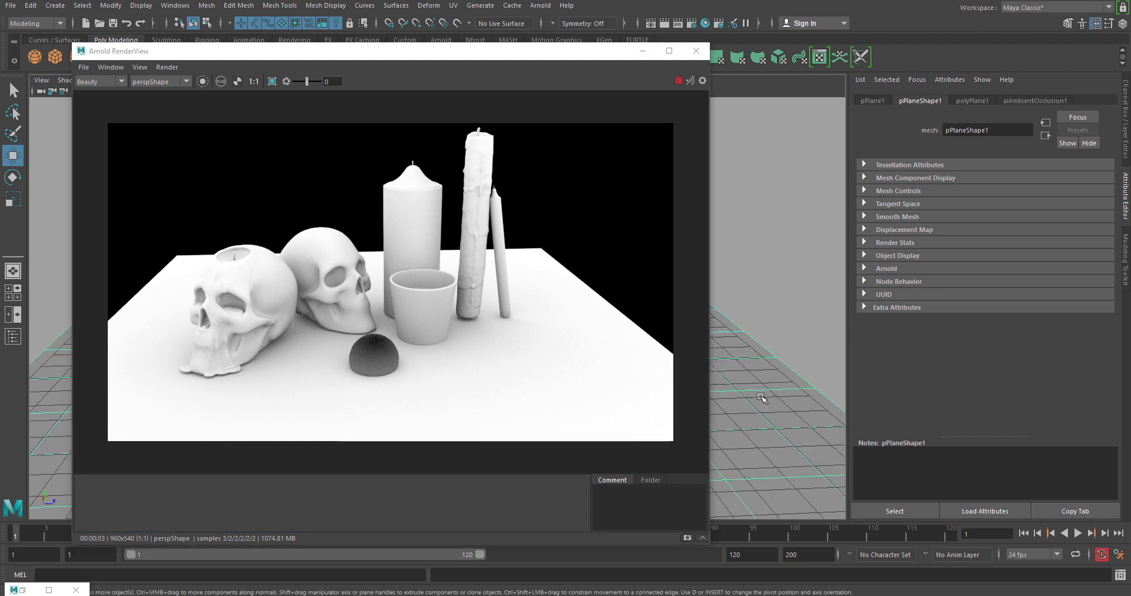
pyautogui.click(1034, 101)
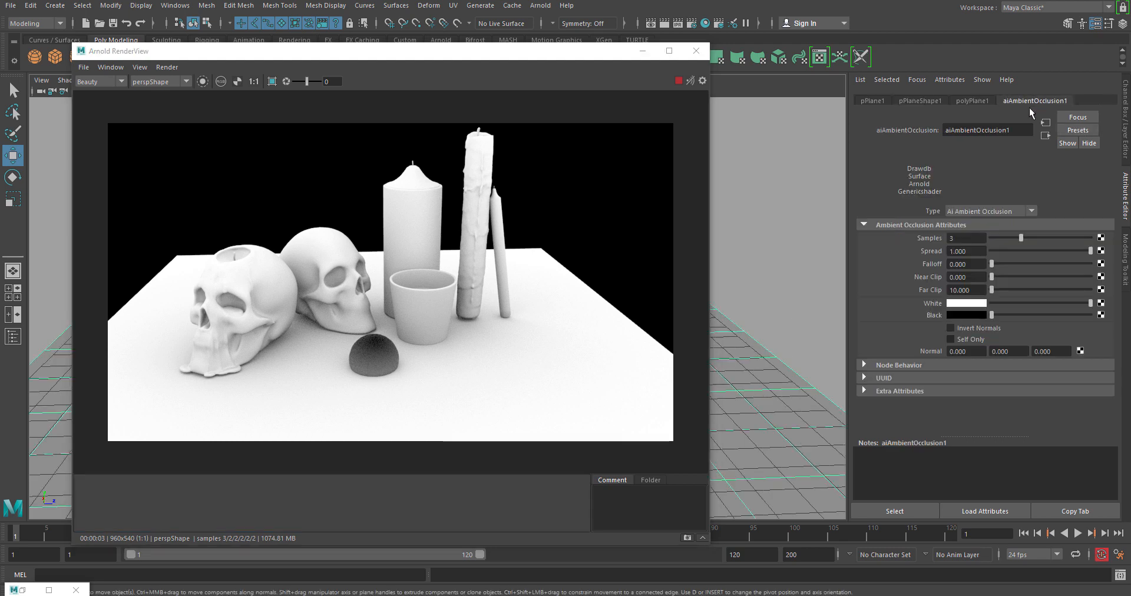
pyautogui.click(973, 339)
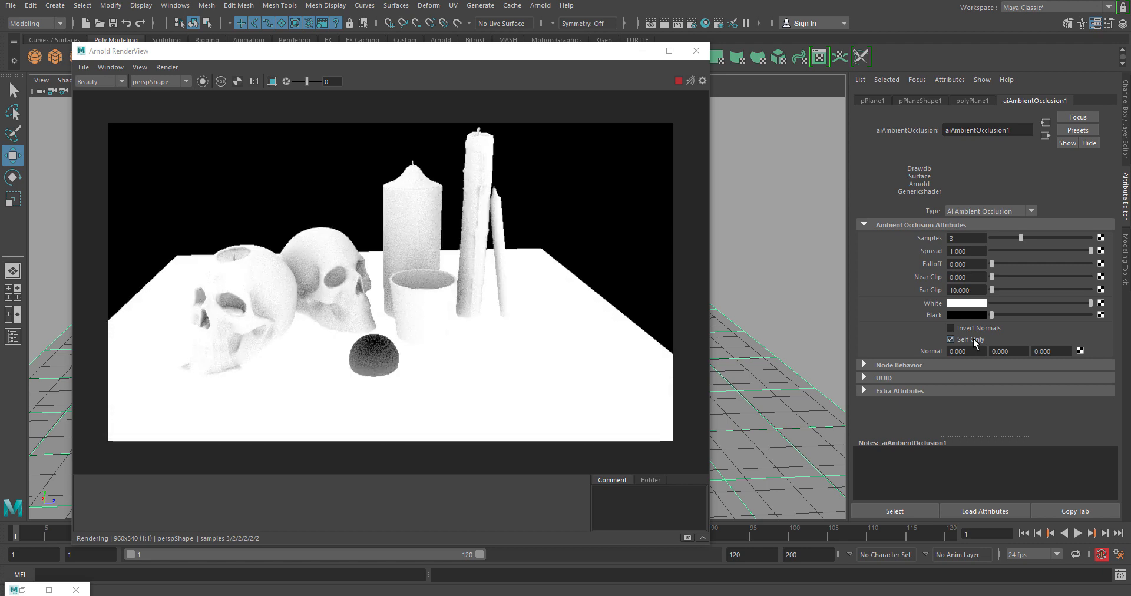
pyautogui.click(973, 338)
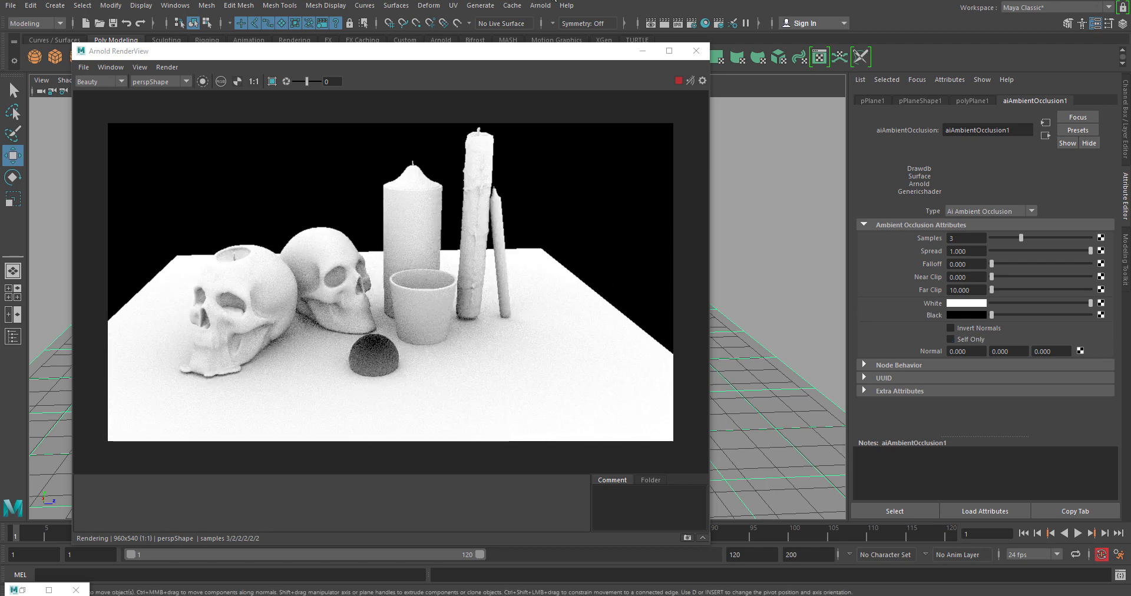
# Clear the render view away and inspect which shader the candle-and-skull mesh and the ground plane use
pyautogui.moveTo(569, 59); pyautogui.dragTo(350, 74)
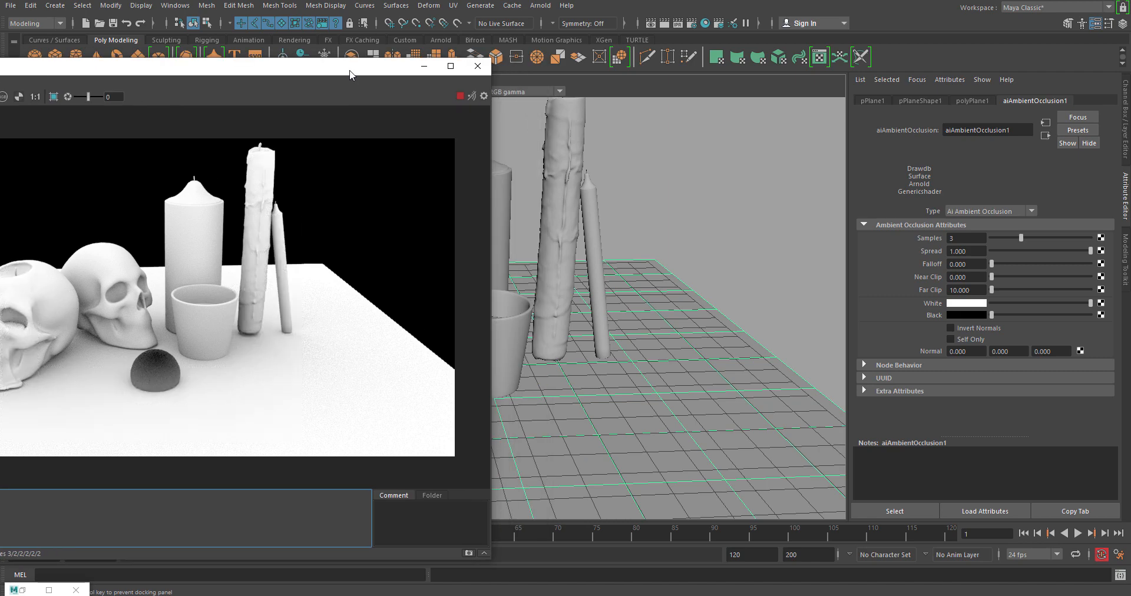
pyautogui.click(552, 318)
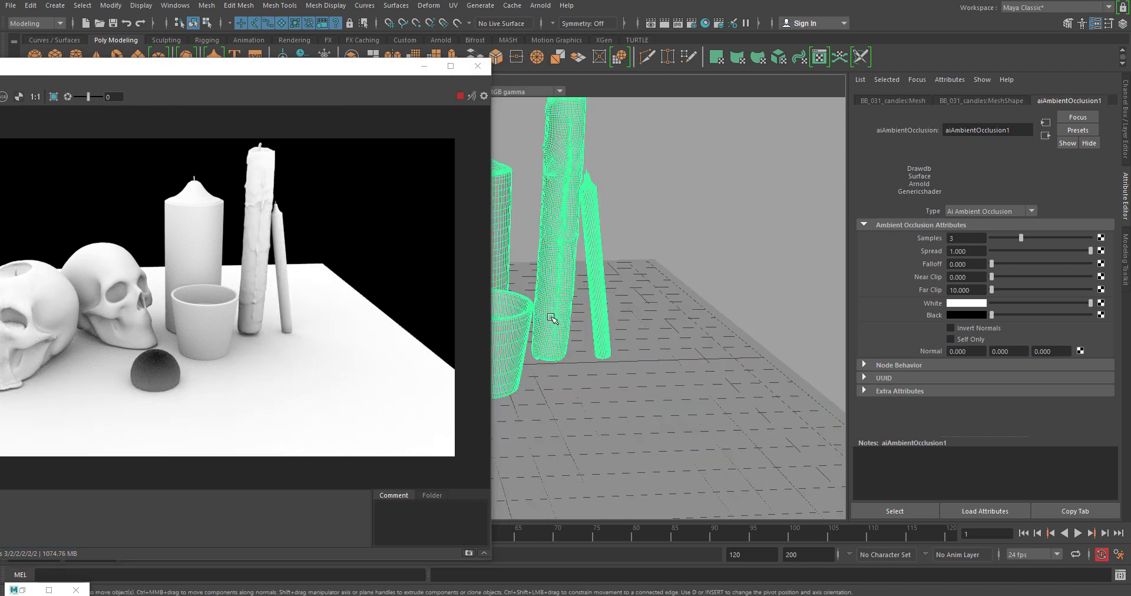
pyautogui.click(424, 66)
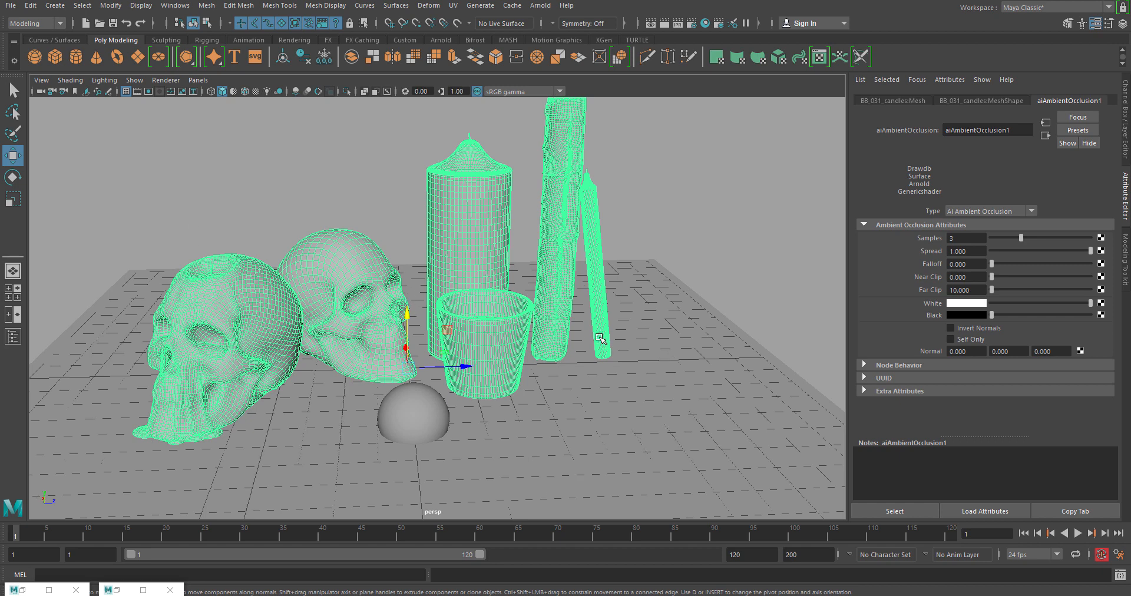
pyautogui.click(682, 407)
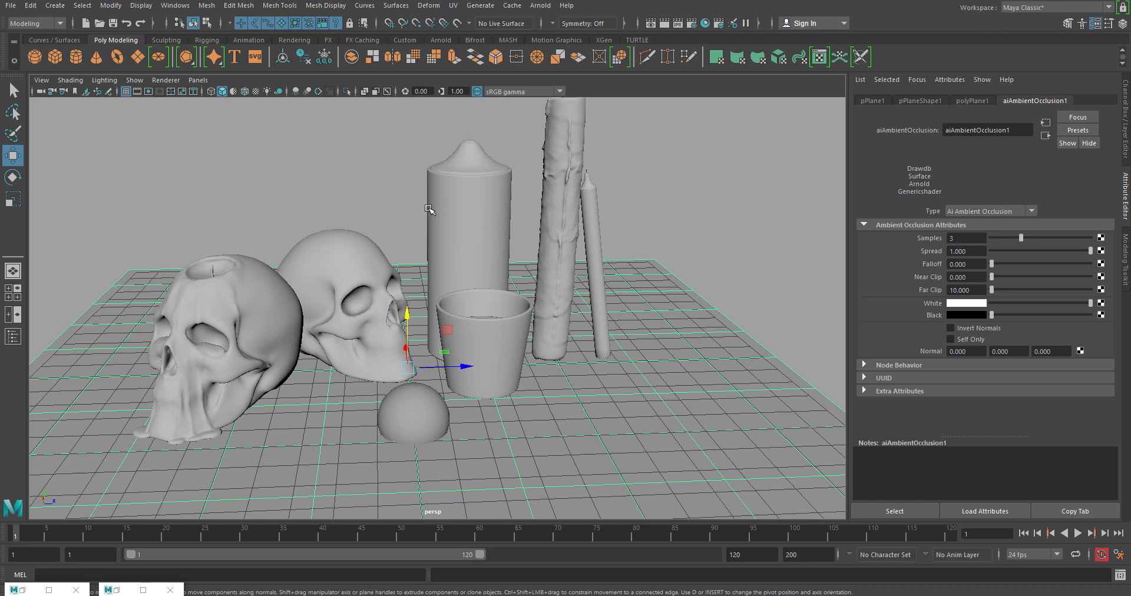
# Enable Self Only on the candle-and-skull mesh's aiAmbientOcclusion shader and check the setting on the ground plane
pyautogui.click(470, 223)
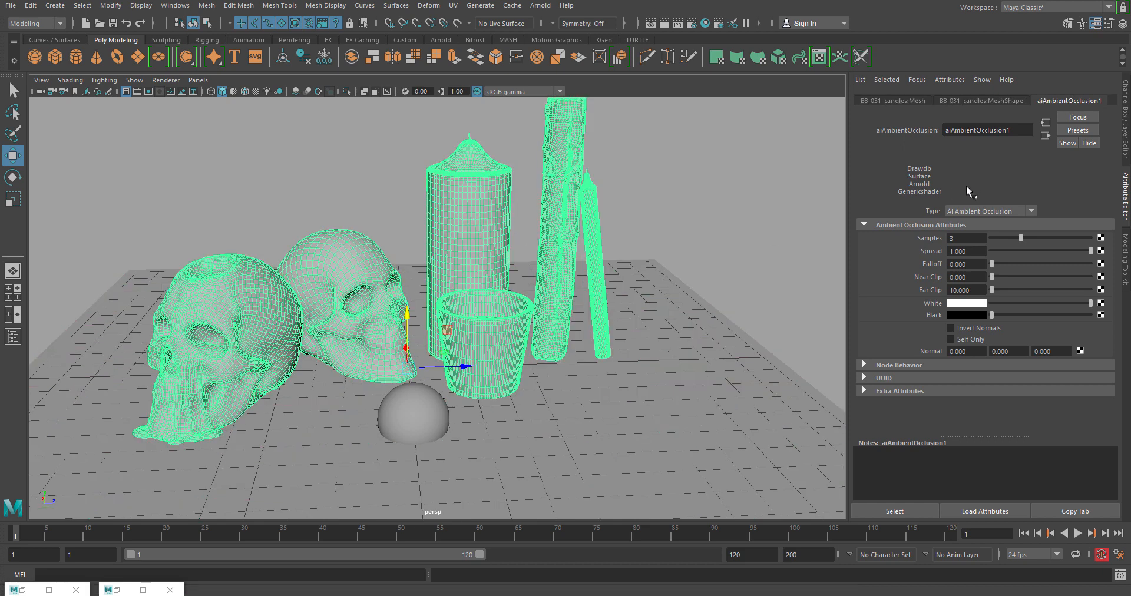
pyautogui.click(971, 342)
pyautogui.click(674, 382)
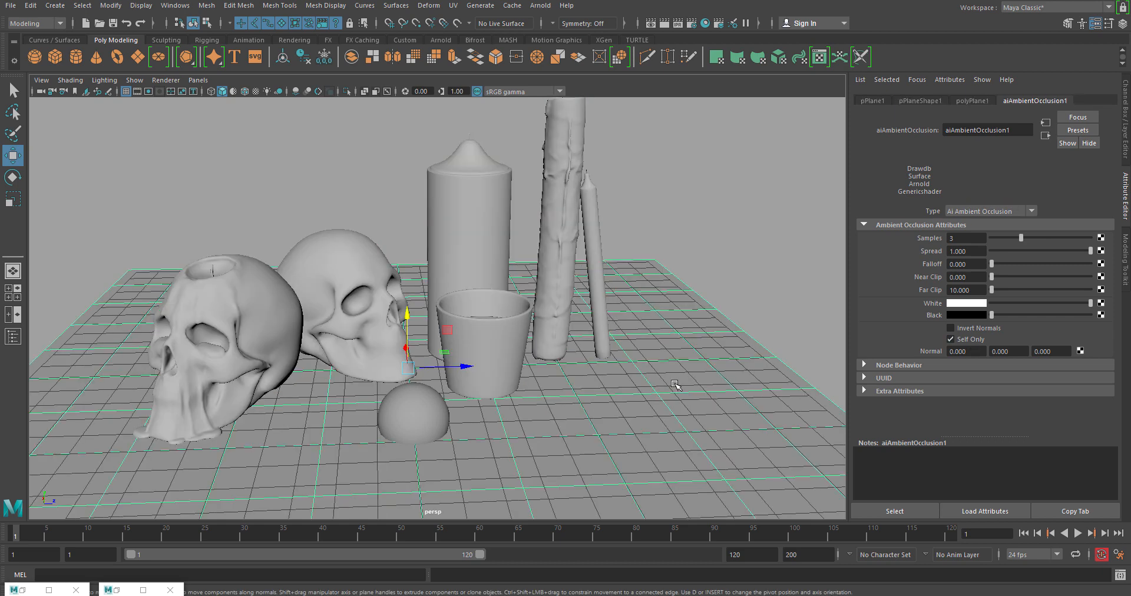
# Check the shaders on the candle-and-skull mesh, the ground plane and the sphere, and bring the Arnold render view back
pyautogui.click(546, 295)
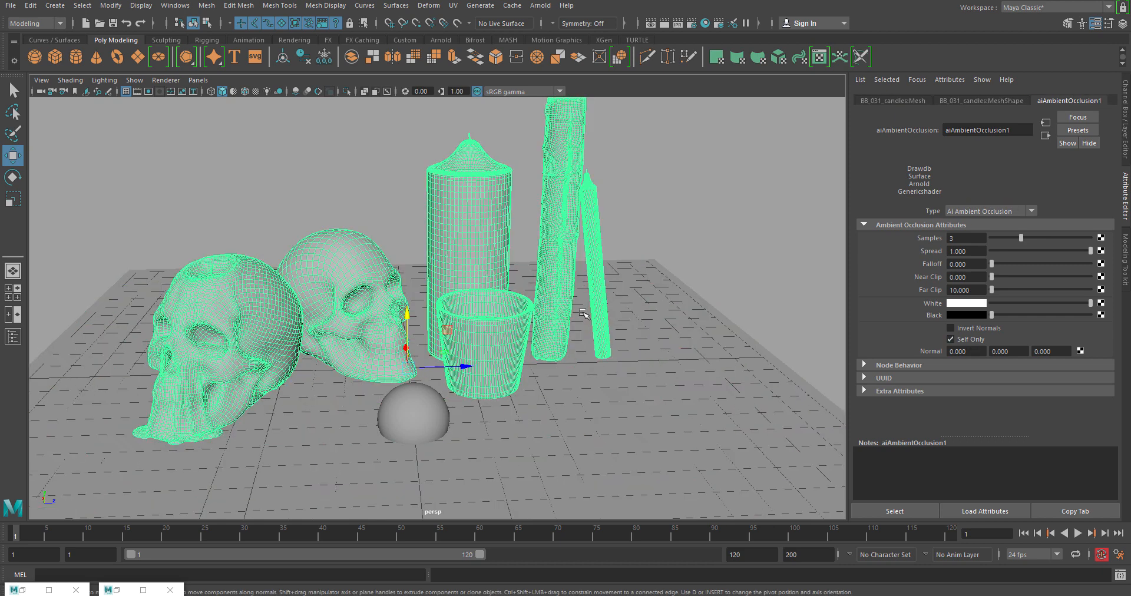
pyautogui.click(648, 374)
pyautogui.click(426, 408)
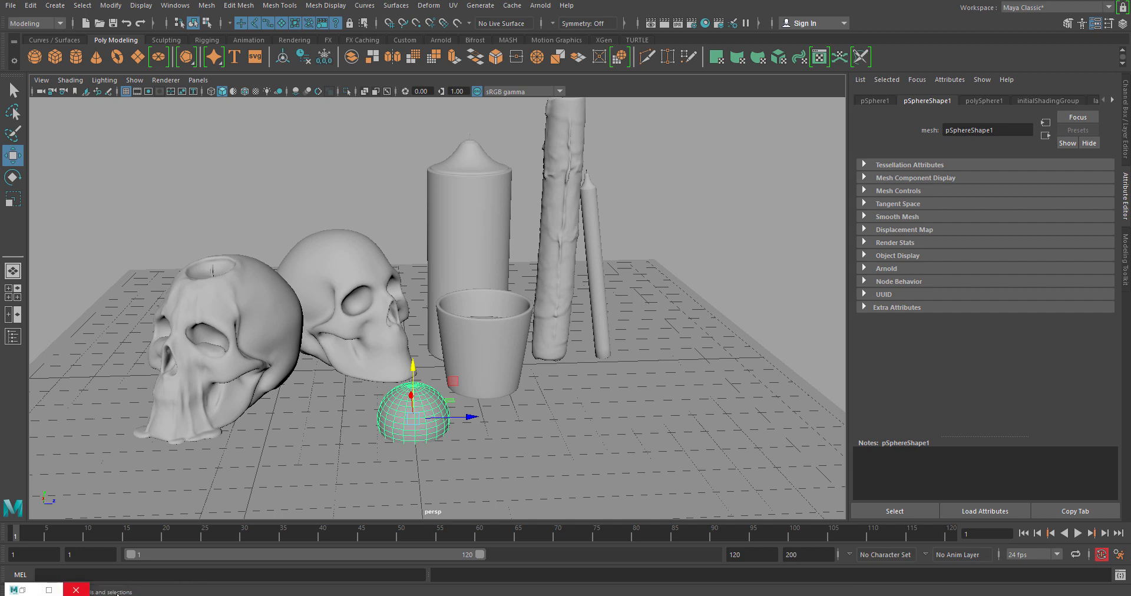
pyautogui.click(116, 590)
pyautogui.moveTo(266, 66); pyautogui.dragTo(470, 50)
# Toggle Self Only on the ground plane's aiAmbientOcclusion shader to compare the render, ending with the option off
pyautogui.click(772, 349)
pyautogui.click(759, 369)
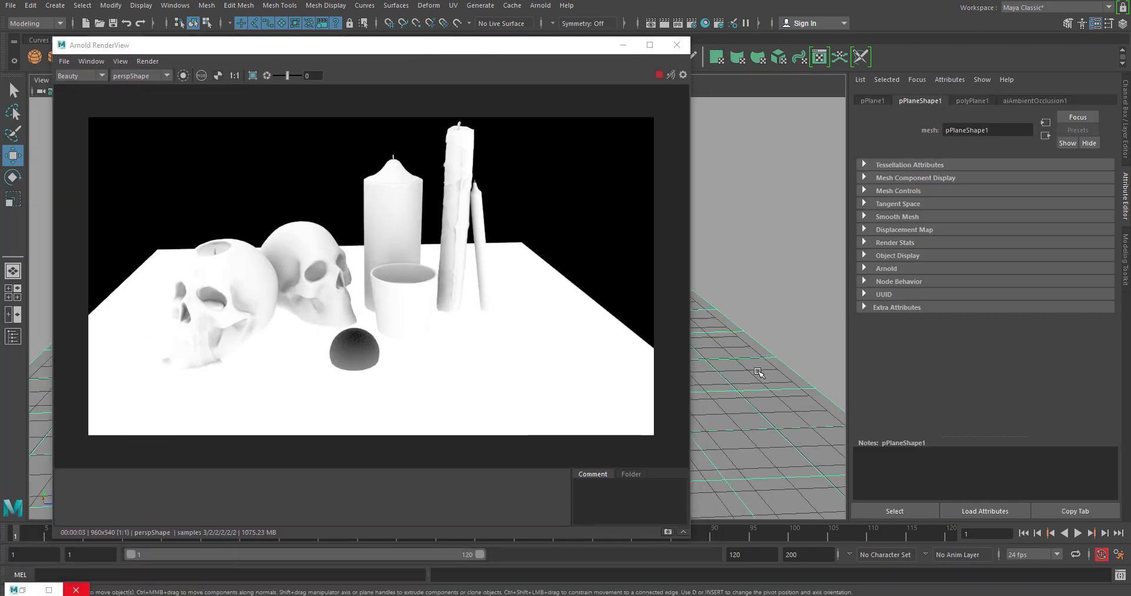
pyautogui.click(1036, 101)
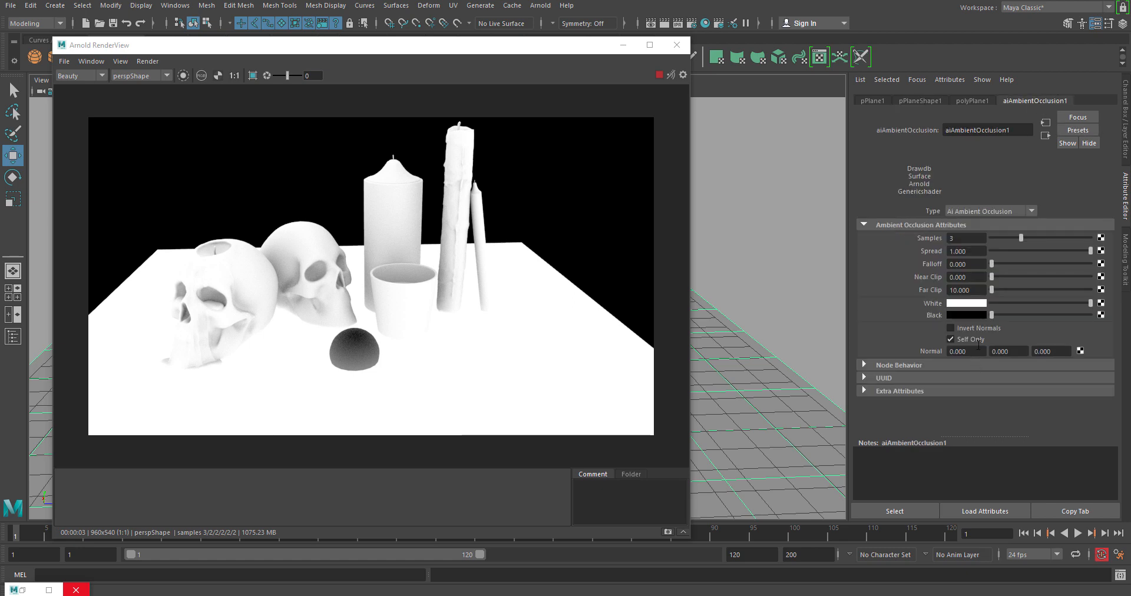
pyautogui.click(977, 341)
pyautogui.click(976, 340)
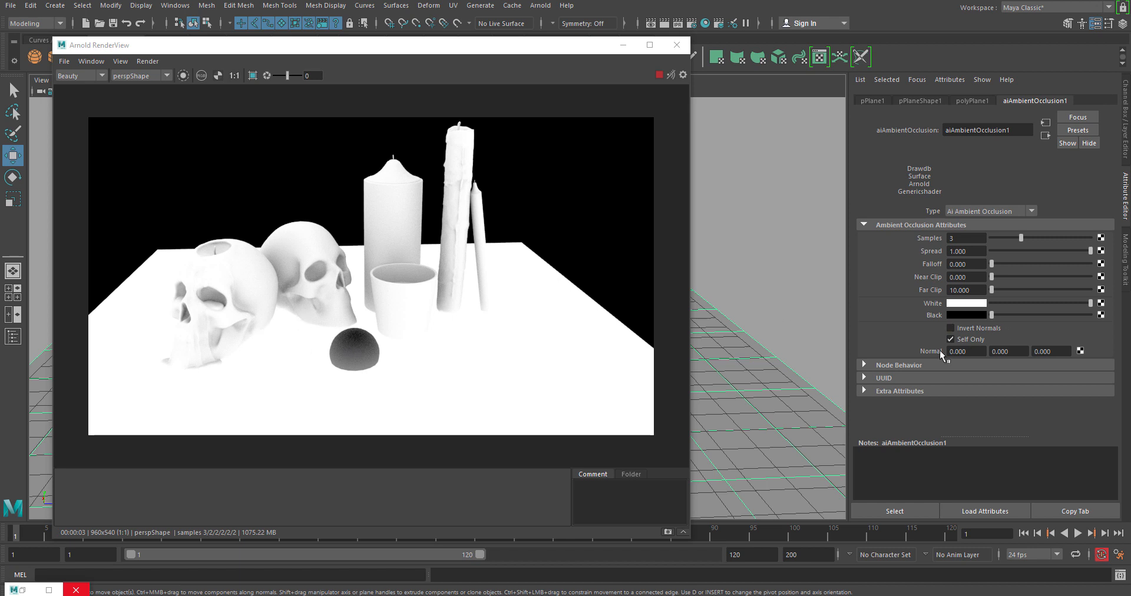
pyautogui.click(961, 342)
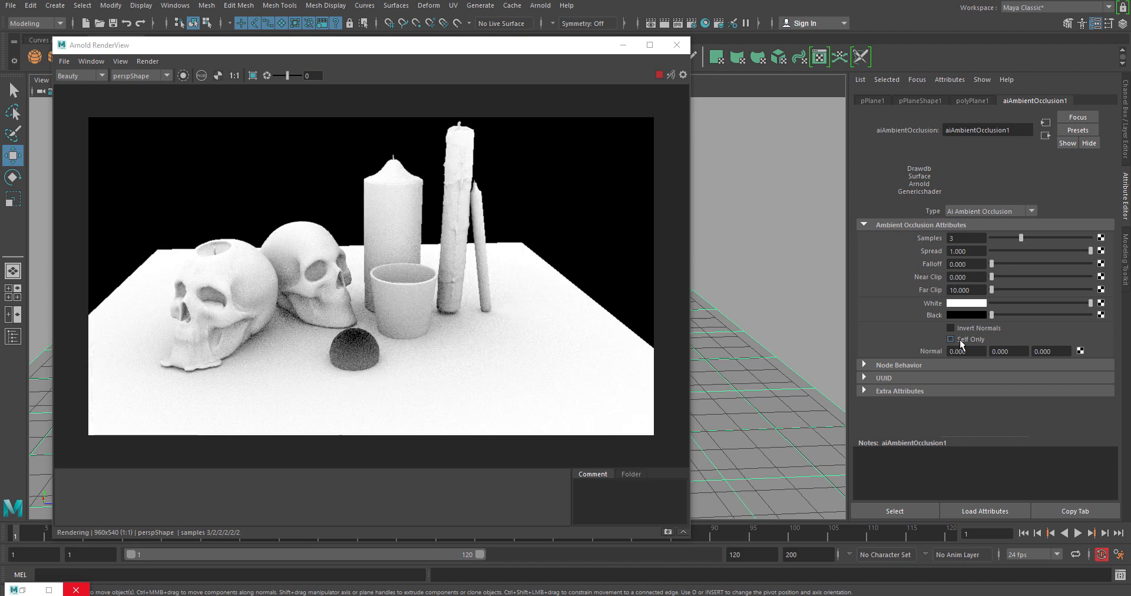
# Turn Self Only on in the candle-and-skull mesh's aiAmbientOcclusion shader and bring the render fully into view
pyautogui.moveTo(539, 46); pyautogui.dragTo(385, 48)
pyautogui.click(567, 210)
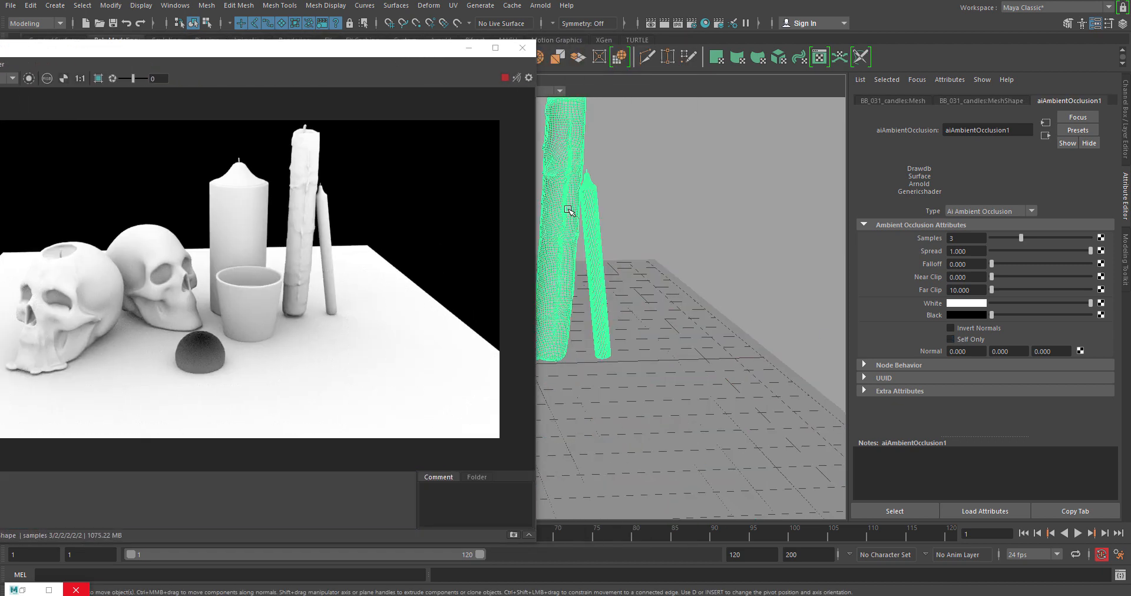
pyautogui.click(970, 339)
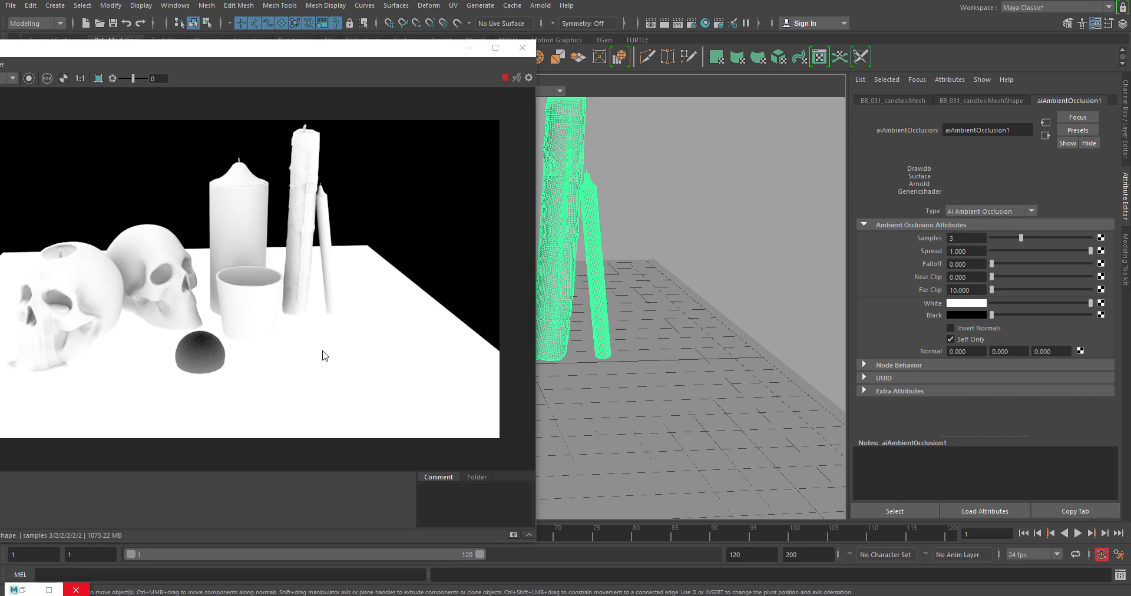
pyautogui.moveTo(270, 53); pyautogui.dragTo(490, 54)
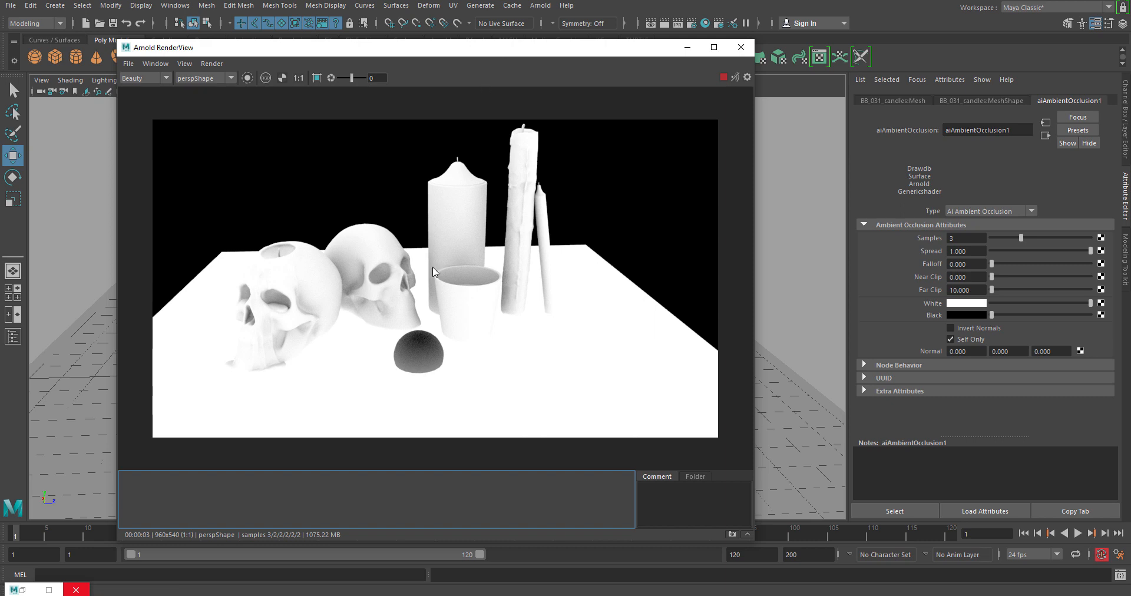
# Switch to Paint 3D and erase the whole previous clip-distance sketch from the canvas
pyautogui.click(434, 595)
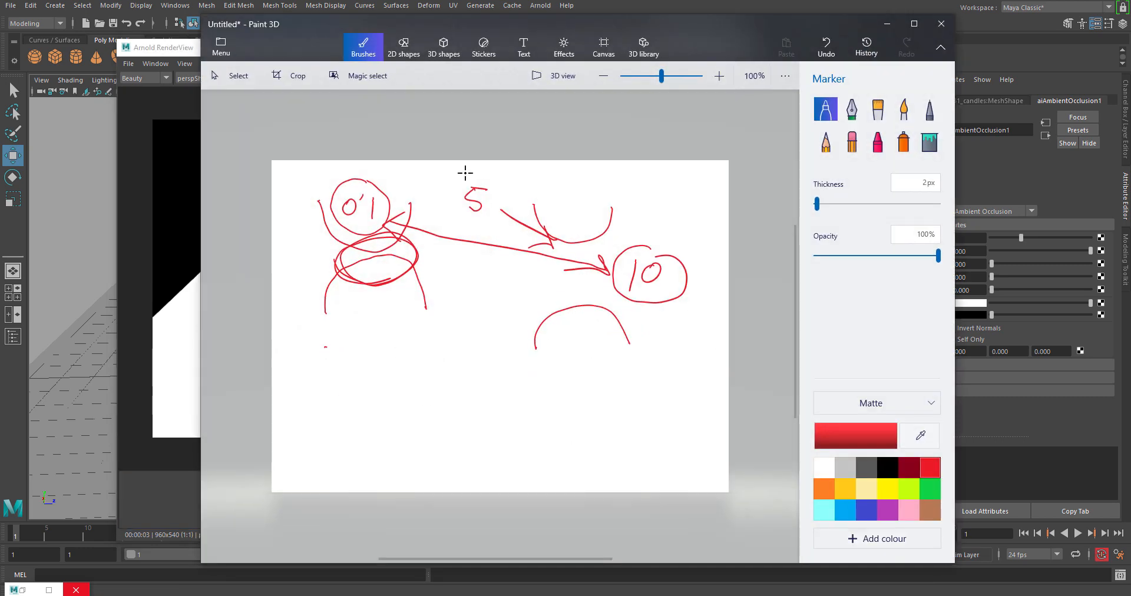
pyautogui.click(852, 141)
pyautogui.moveTo(527, 361)
pyautogui.mouseDown()
pyautogui.moveTo(701, 242)
pyautogui.moveTo(610, 316)
pyautogui.moveTo(538, 235)
pyautogui.moveTo(321, 191)
pyautogui.moveTo(388, 250)
pyautogui.moveTo(323, 381)
pyautogui.moveTo(515, 220)
pyautogui.mouseUp()
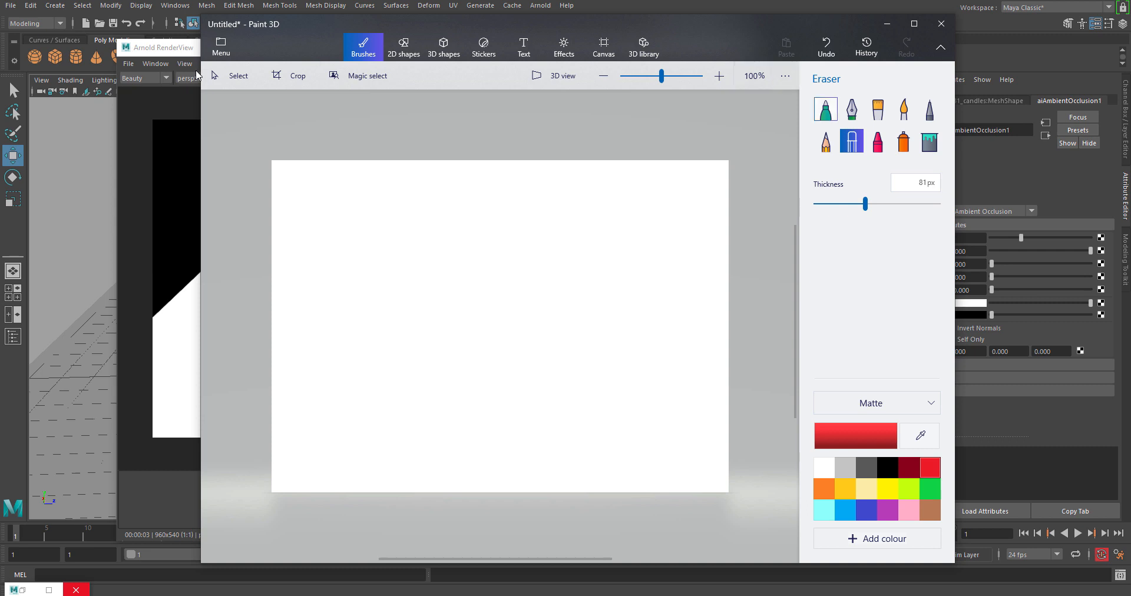
# Sketch two neighbouring circles and a notched blob below them in red marker, marking the circles' facing sides and the surfaces inside the notch
pyautogui.click(825, 109)
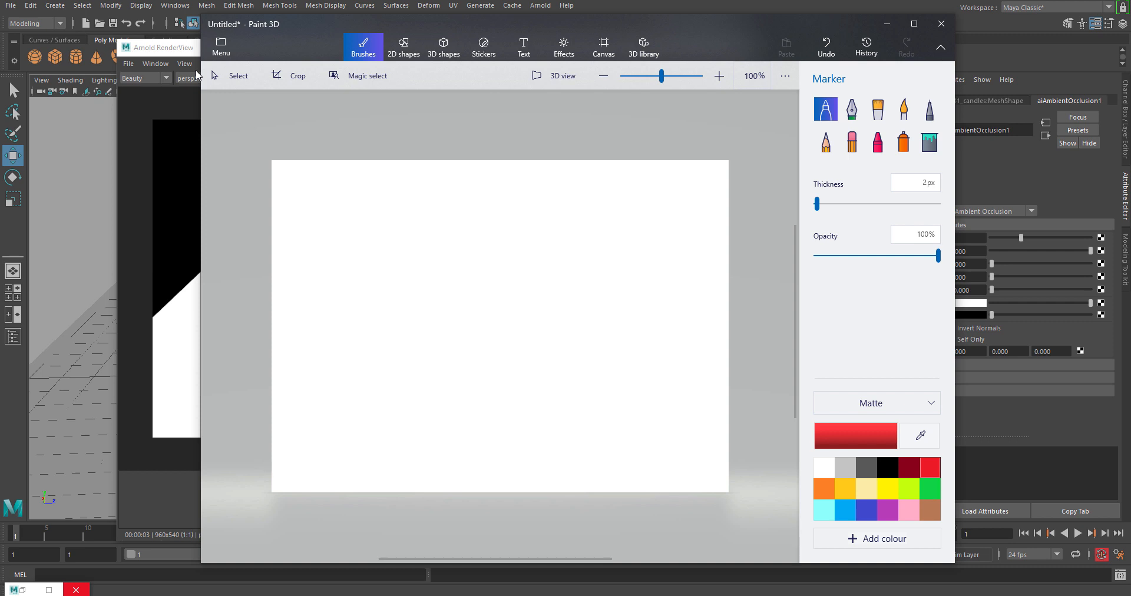
pyautogui.moveTo(388, 203)
pyautogui.mouseDown()
pyautogui.moveTo(412, 243)
pyautogui.moveTo(368, 208)
pyautogui.mouseUp()
pyautogui.moveTo(452, 210)
pyautogui.mouseDown()
pyautogui.moveTo(439, 205)
pyautogui.moveTo(478, 213)
pyautogui.moveTo(436, 214)
pyautogui.mouseUp()
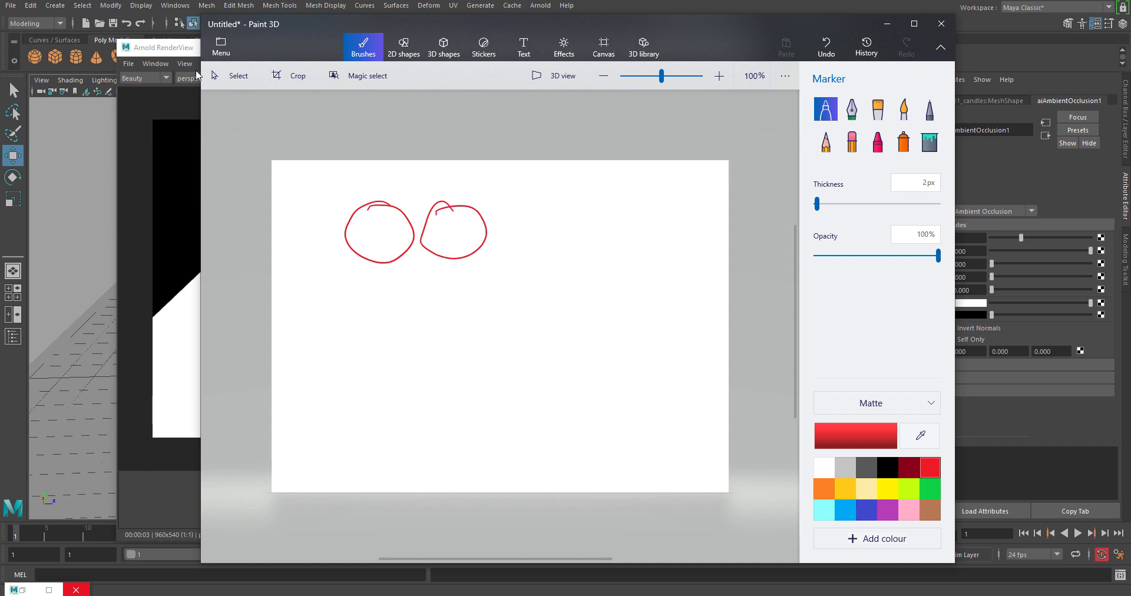
pyautogui.moveTo(372, 402)
pyautogui.mouseDown()
pyautogui.moveTo(335, 389)
pyautogui.moveTo(371, 304)
pyautogui.moveTo(462, 344)
pyautogui.moveTo(444, 393)
pyautogui.moveTo(406, 412)
pyautogui.moveTo(366, 404)
pyautogui.mouseUp()
pyautogui.moveTo(435, 357)
pyautogui.mouseDown()
pyautogui.moveTo(433, 390)
pyautogui.moveTo(440, 382)
pyautogui.mouseUp()
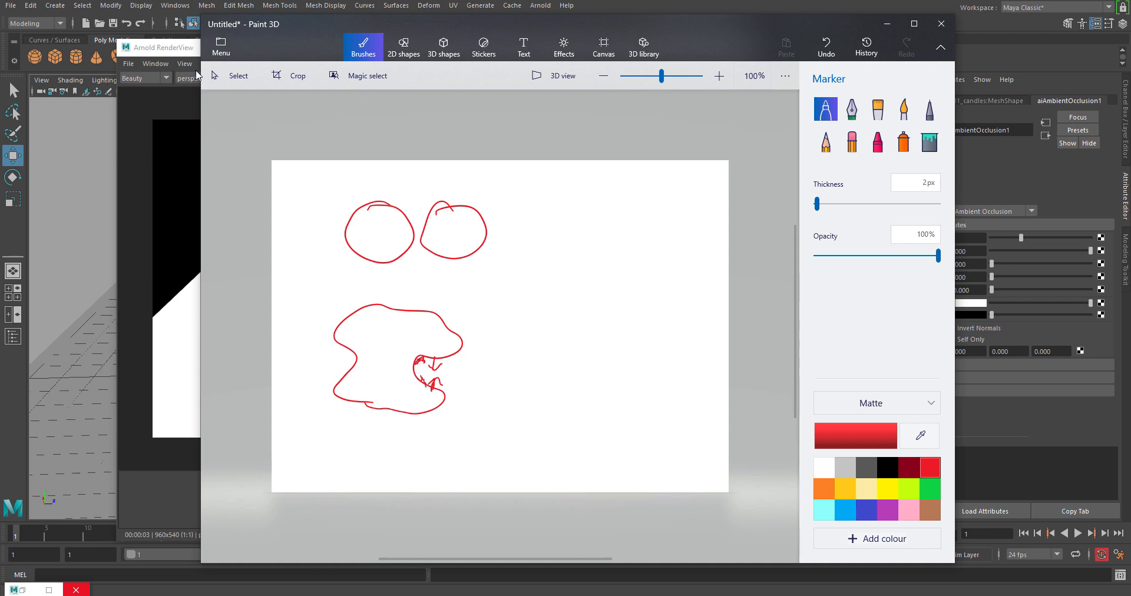
pyautogui.moveTo(408, 239); pyautogui.dragTo(412, 238)
pyautogui.moveTo(426, 223); pyautogui.dragTo(427, 242)
# Write "Self only" beside the shapes, underline it, and draw an arrow from it to the notched blob
pyautogui.moveTo(549, 260)
pyautogui.mouseDown()
pyautogui.moveTo(537, 290)
pyautogui.moveTo(575, 259)
pyautogui.moveTo(586, 290)
pyautogui.moveTo(620, 260)
pyautogui.moveTo(655, 254)
pyautogui.moveTo(673, 266)
pyautogui.mouseUp()
pyautogui.moveTo(563, 318); pyautogui.dragTo(693, 281)
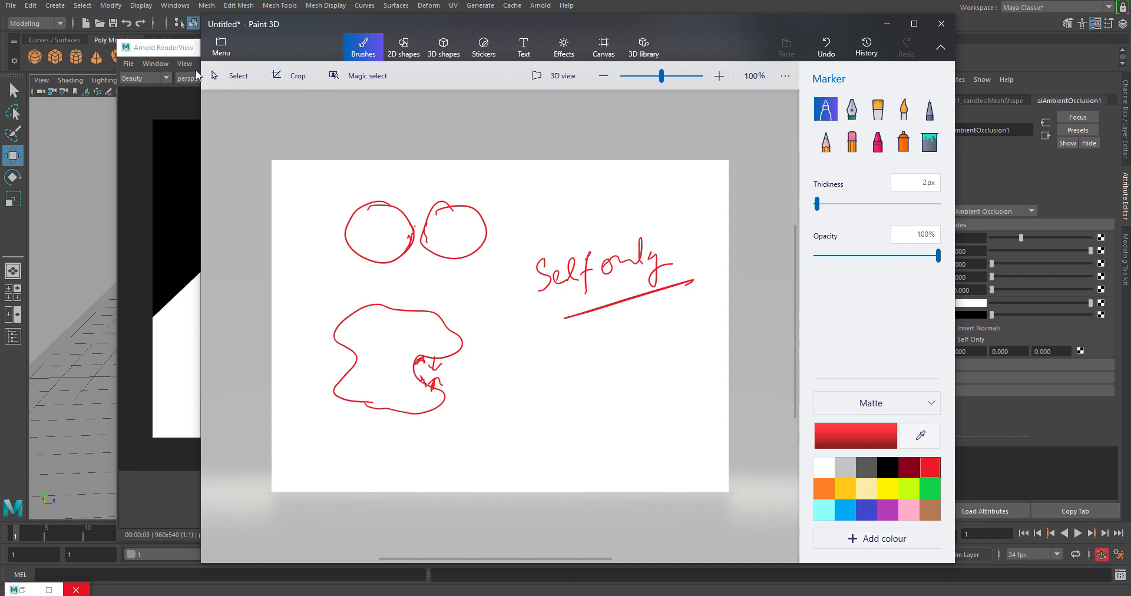
pyautogui.moveTo(551, 302)
pyautogui.mouseDown()
pyautogui.moveTo(467, 375)
pyautogui.moveTo(493, 376)
pyautogui.mouseUp()
# Label the first circle A, and add labels above the second circle and inside the notched blob
pyautogui.moveTo(361, 195)
pyautogui.mouseDown()
pyautogui.moveTo(375, 197)
pyautogui.moveTo(376, 181)
pyautogui.mouseUp()
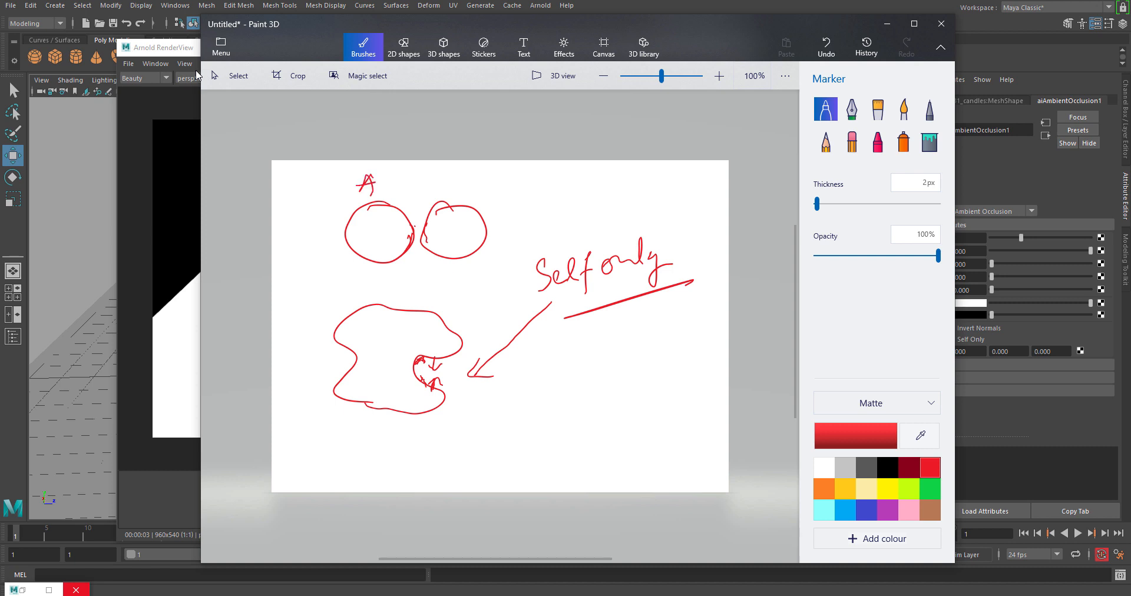
pyautogui.moveTo(451, 173); pyautogui.dragTo(442, 195)
pyautogui.moveTo(376, 359); pyautogui.dragTo(389, 348)
# Return to Maya and compare the render with Self Only turned off and on again for the candle-and-skull mesh's shader
pyautogui.click(886, 23)
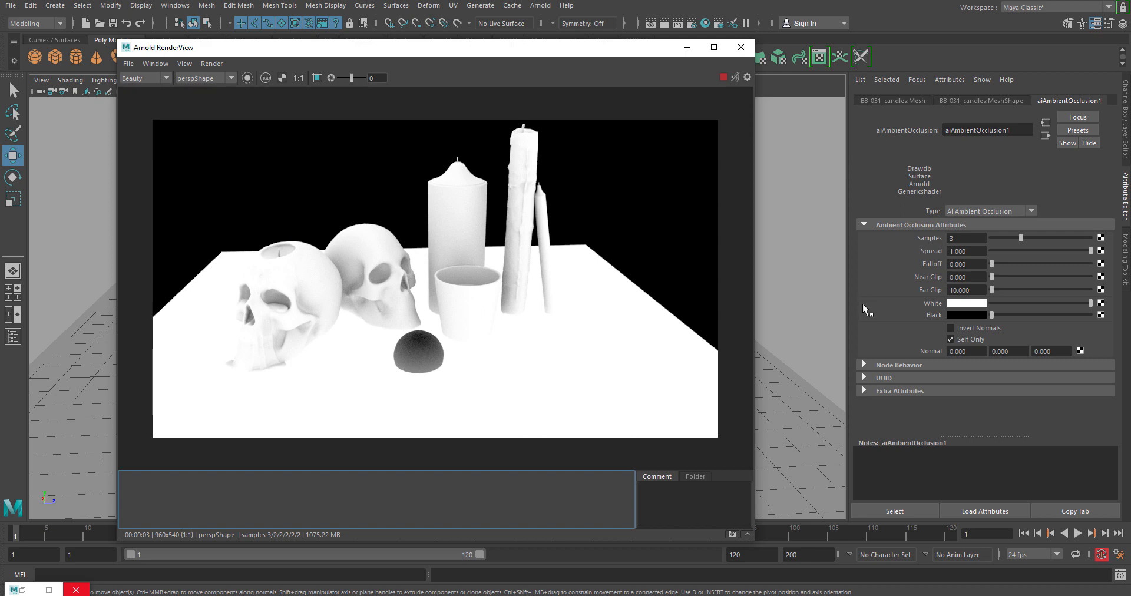
pyautogui.click(951, 339)
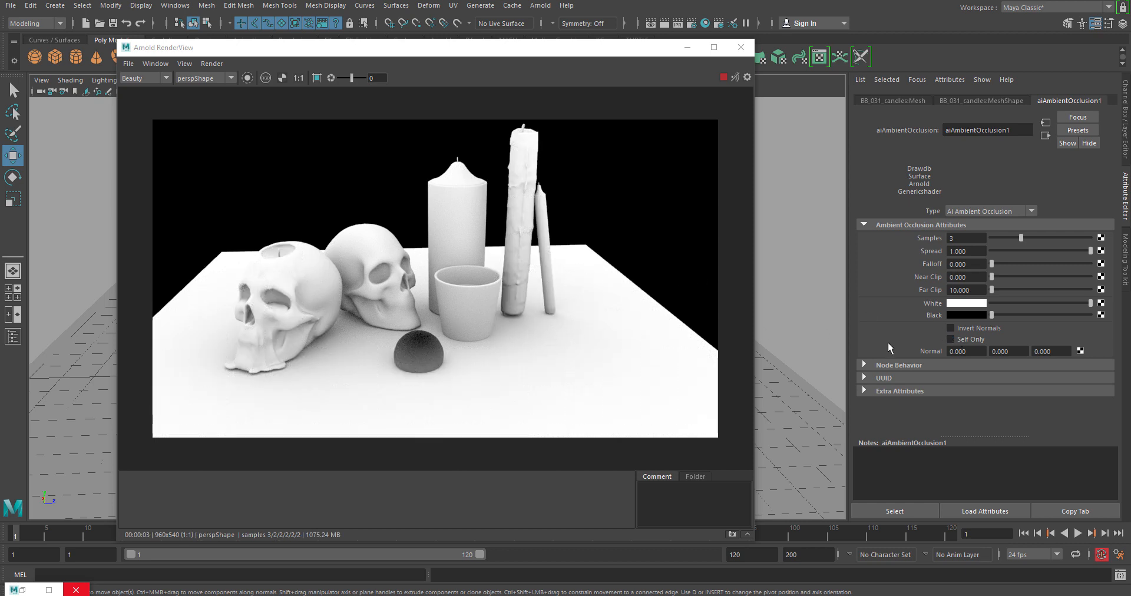
pyautogui.click(954, 338)
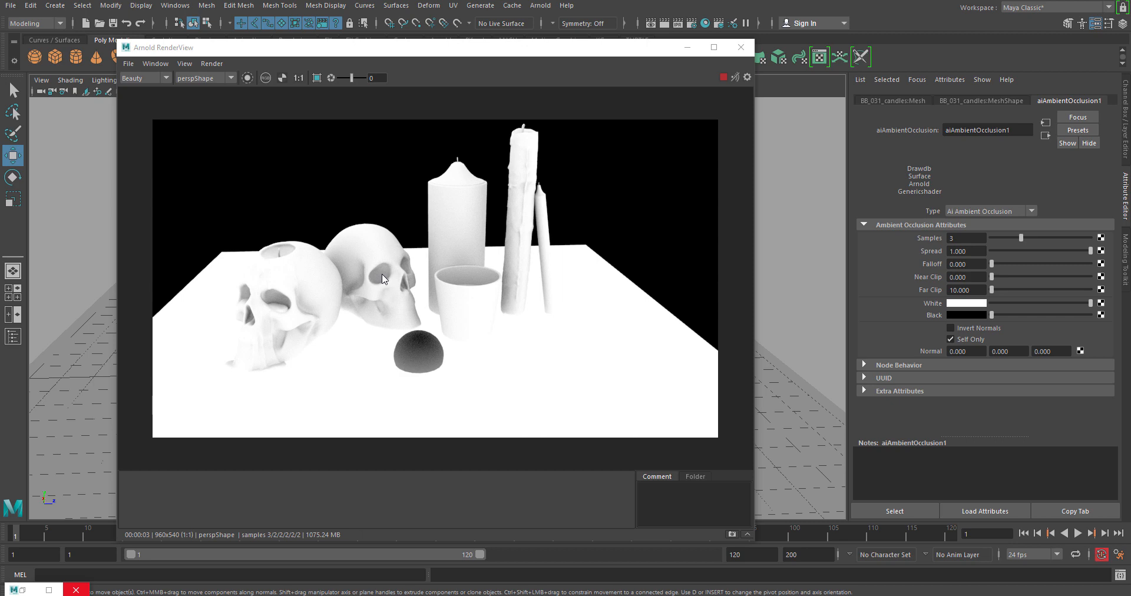
# Clear the render view away, try raising the candle-and-skull mesh slightly above the ground, and undo the move
pyautogui.click(687, 47)
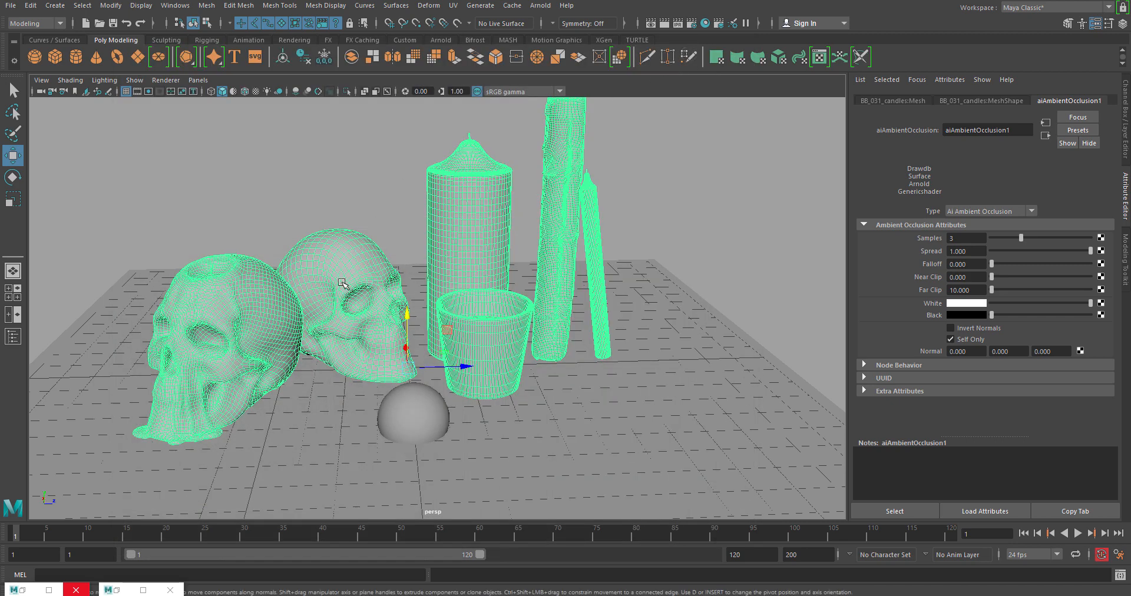
pyautogui.moveTo(408, 318); pyautogui.dragTo(403, 291)
pyautogui.hotkey('ctrl', 'z')
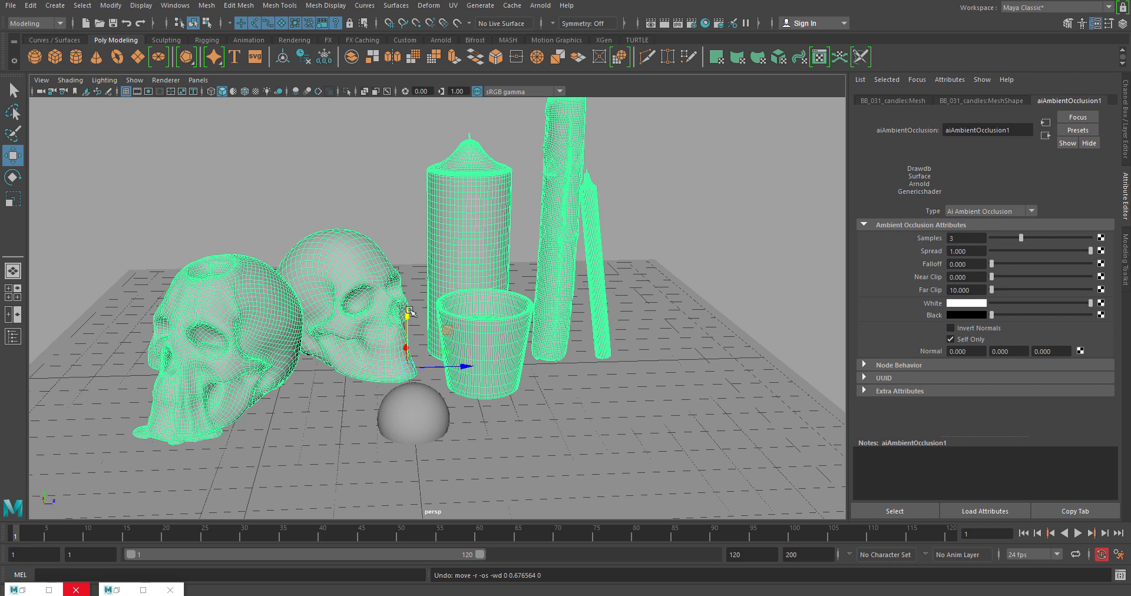
# Reopen the render view, examine the Self Only result at full size, and place the restored window beside the first skull
pyautogui.click(117, 589)
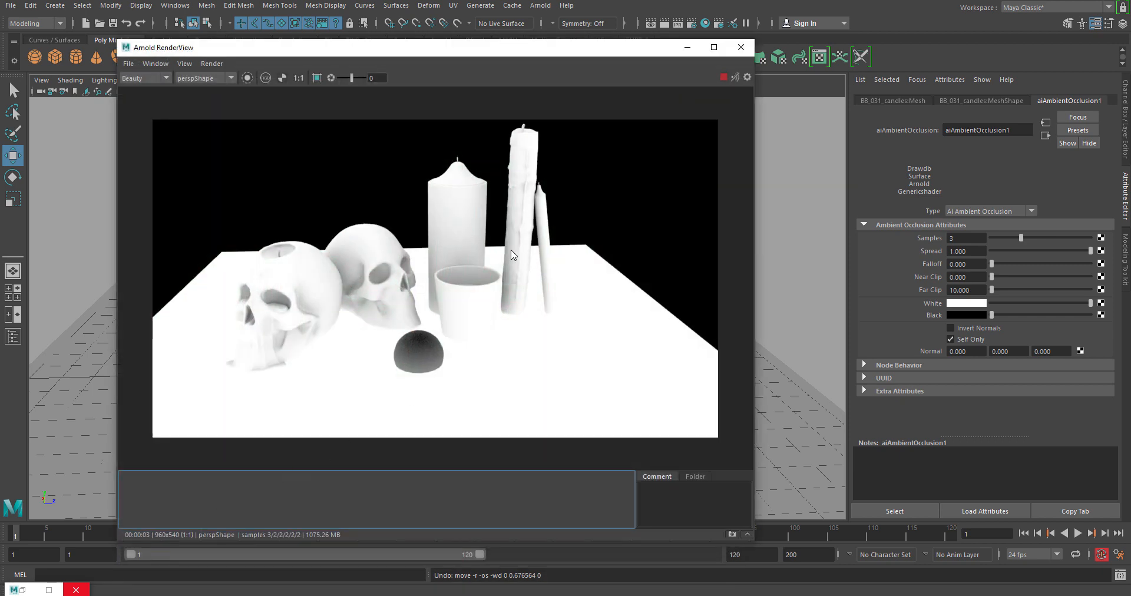
pyautogui.click(713, 47)
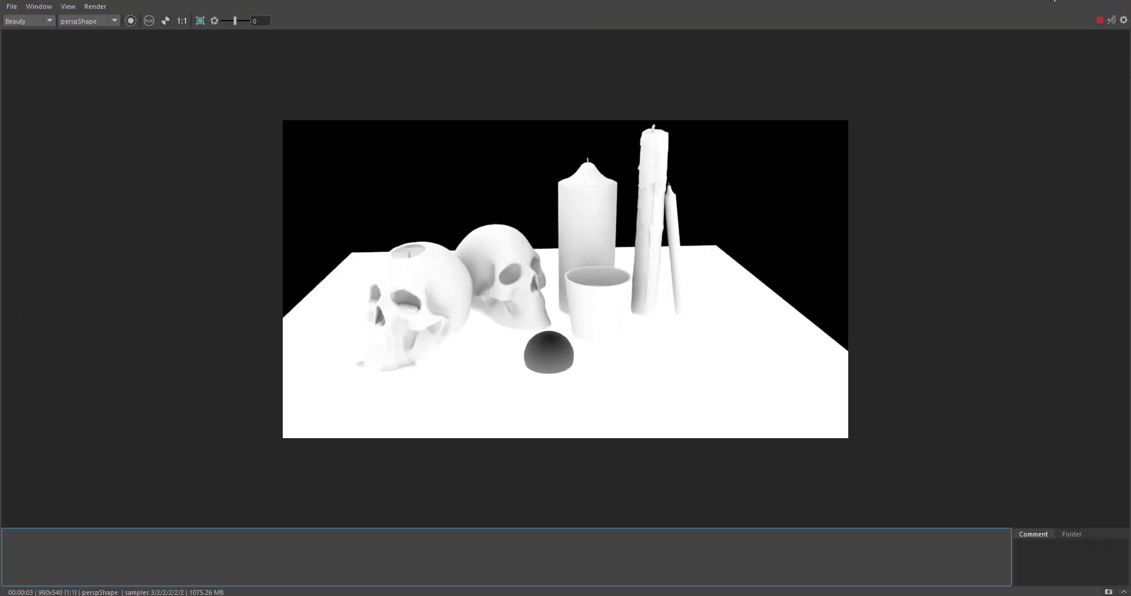
pyautogui.click(1097, 0)
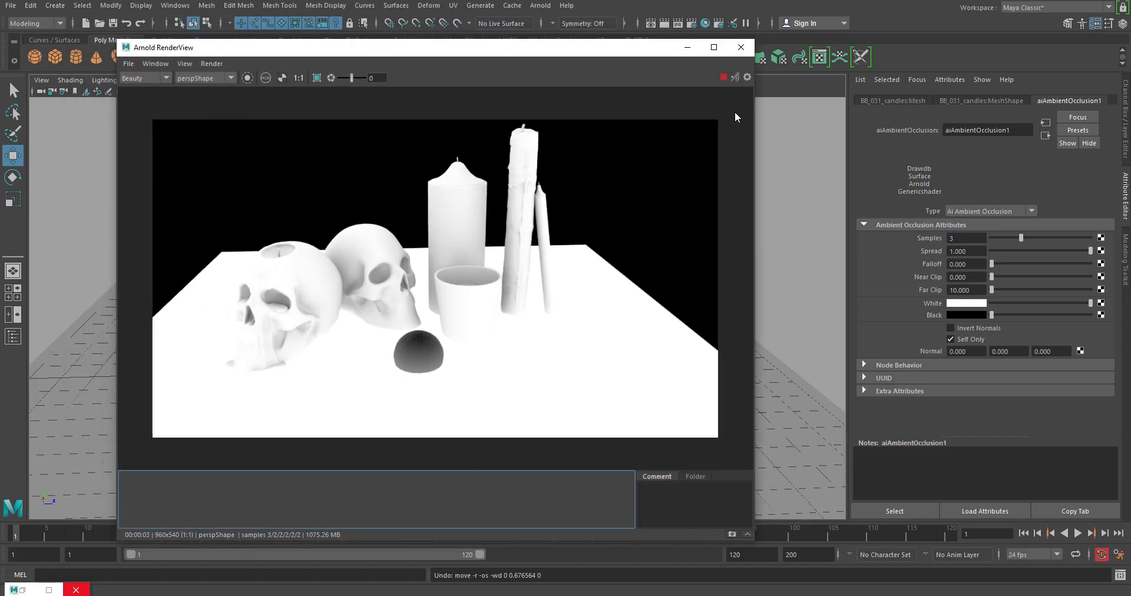
pyautogui.moveTo(629, 51); pyautogui.dragTo(710, 47)
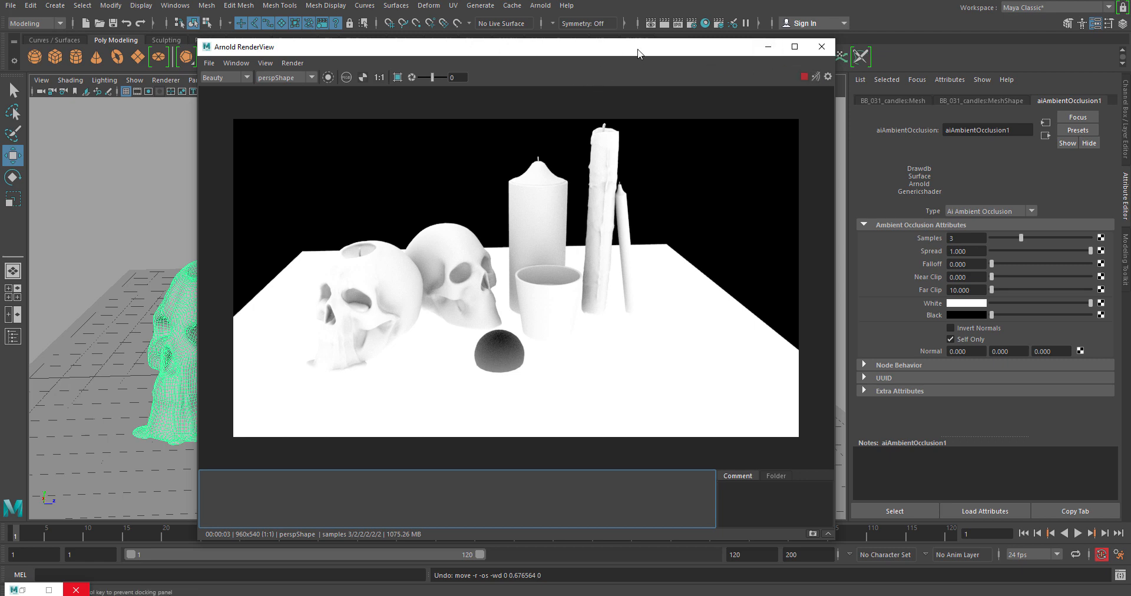
pyautogui.moveTo(638, 54); pyautogui.dragTo(699, 50)
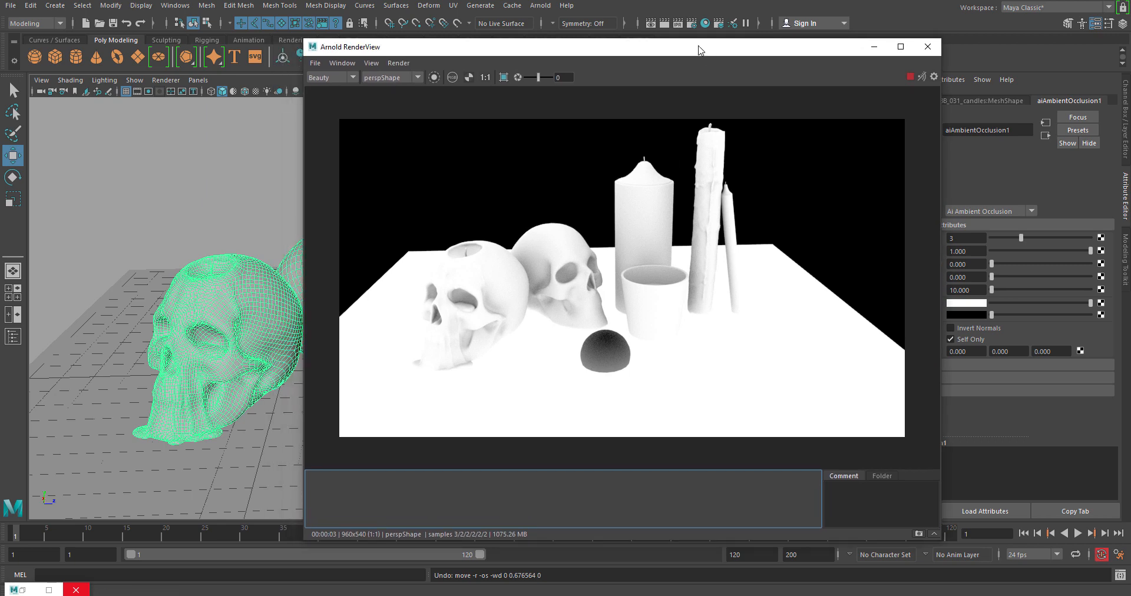